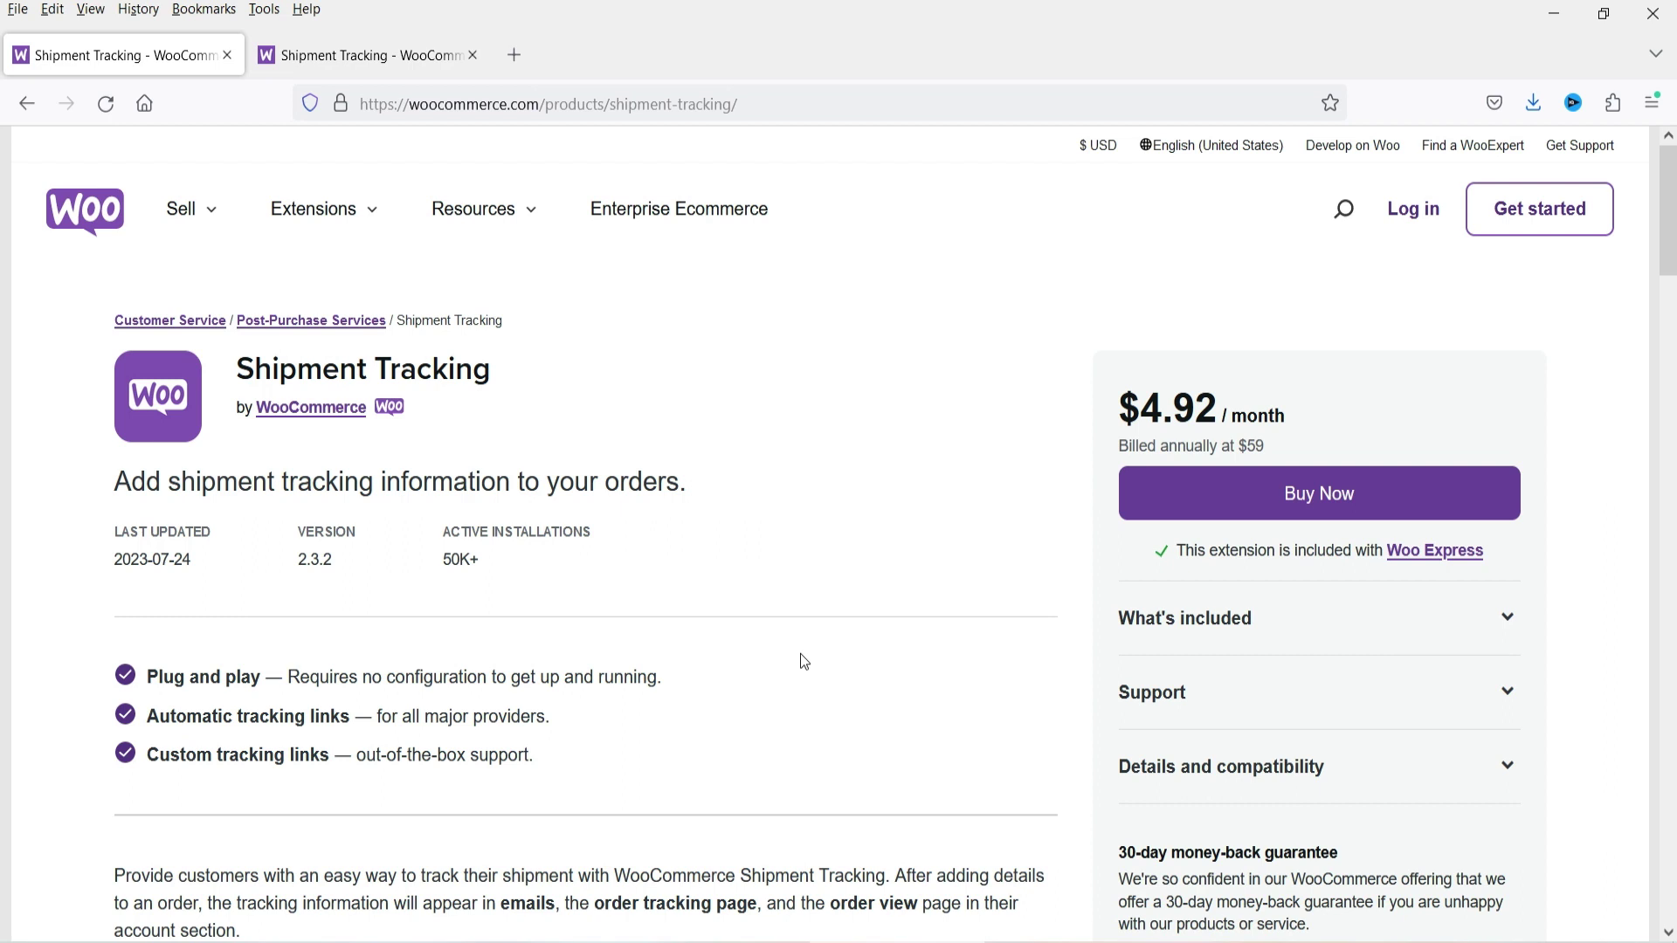
Step: Highlight the $59 annual billing price on the Shipment Tracking product page
{"action": "left_click_drag", "start_coordinate": [1214, 448], "coordinate": [1340, 452]}
Step: Scroll through the documentation's shipping providers by country, such as Germany's DHL Intraship, Hermes and DPD.de
{"action": "left_click", "coordinate": [1343, 453]}
{"action": "key", "text": "ctrl+Tab"}
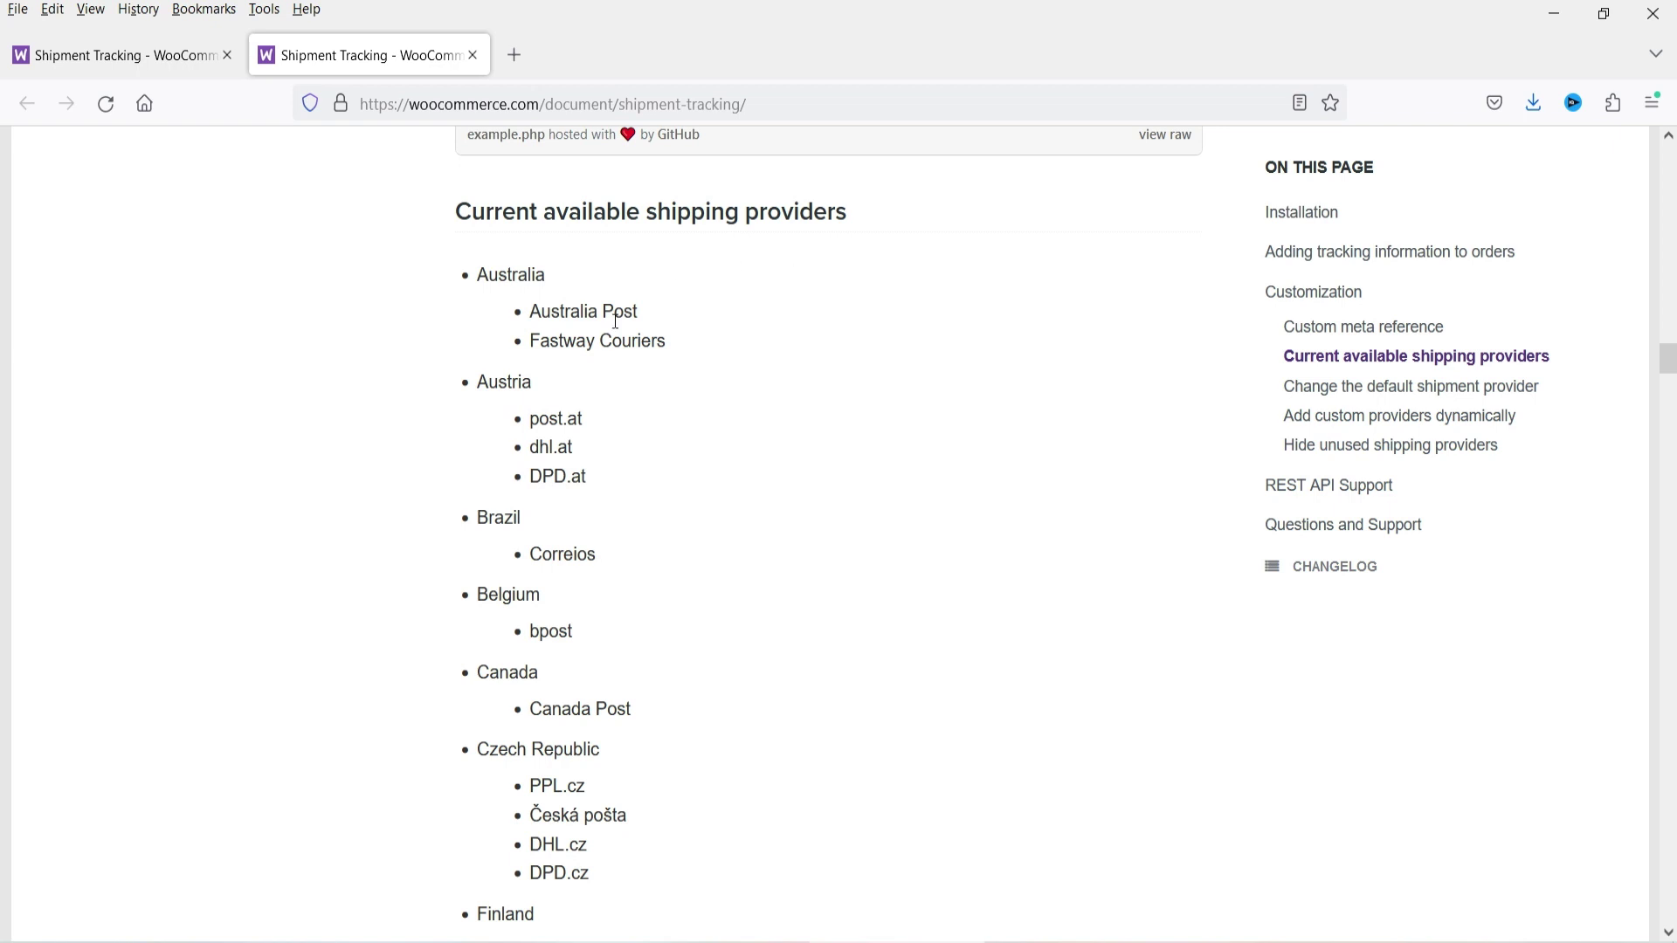
{"action": "scroll", "coordinate": [762, 373], "scroll_direction": "down", "scroll_amount": 4}
{"action": "scroll", "coordinate": [759, 374], "scroll_direction": "down", "scroll_amount": 5}
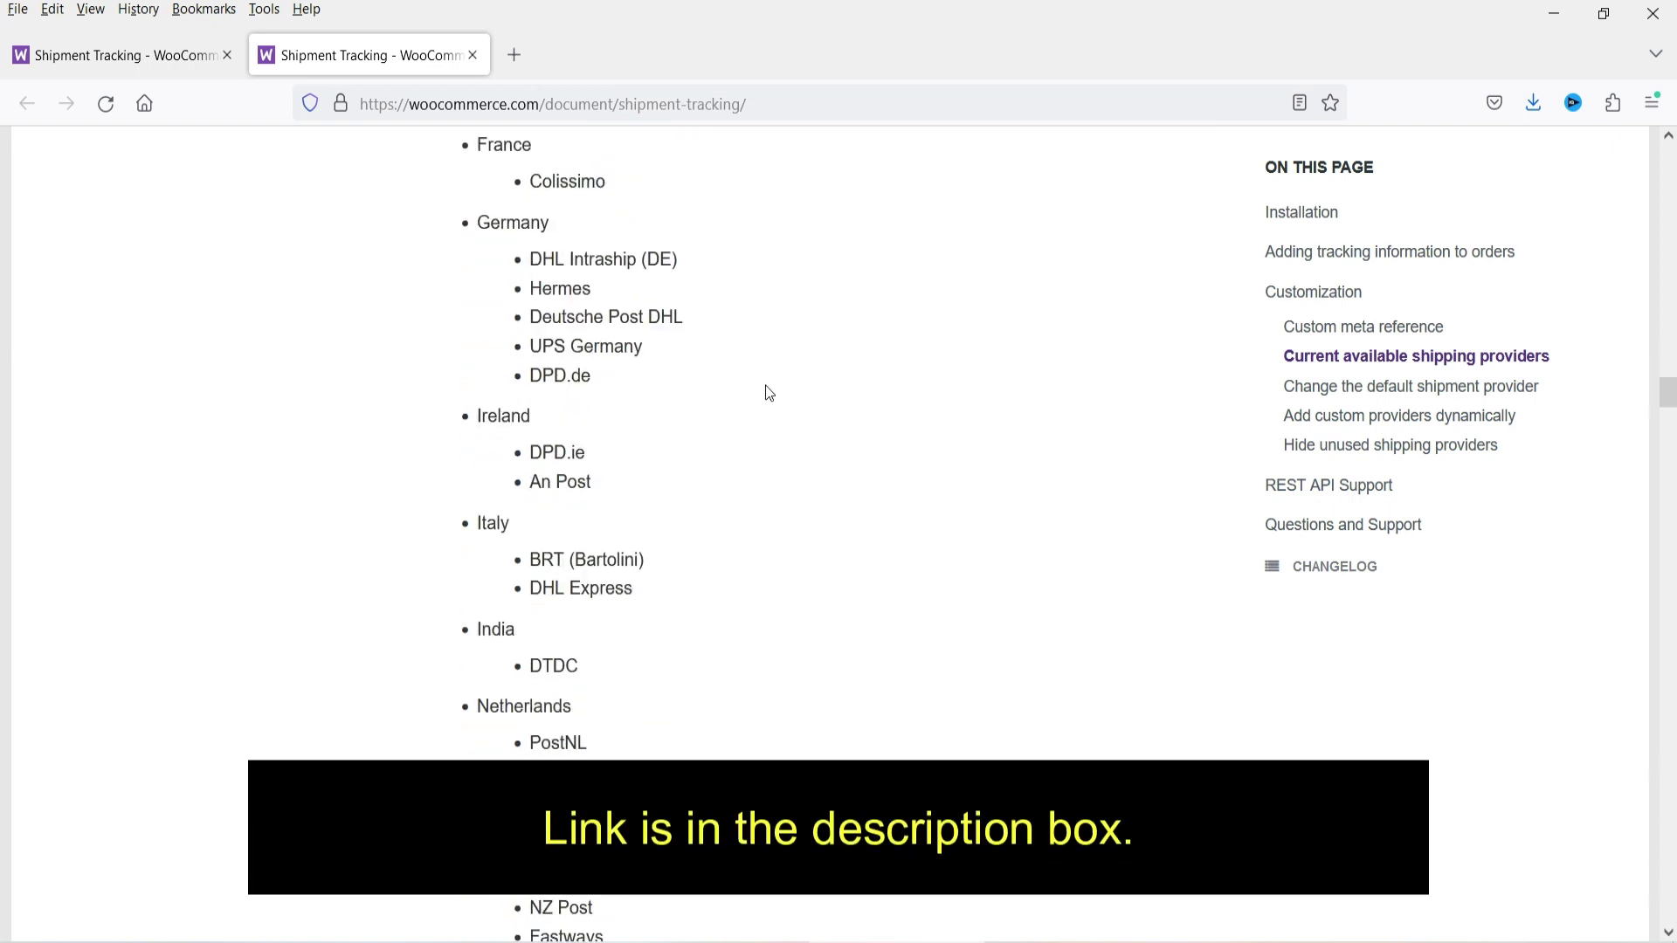
{"action": "key", "text": "ctrl+Tab"}
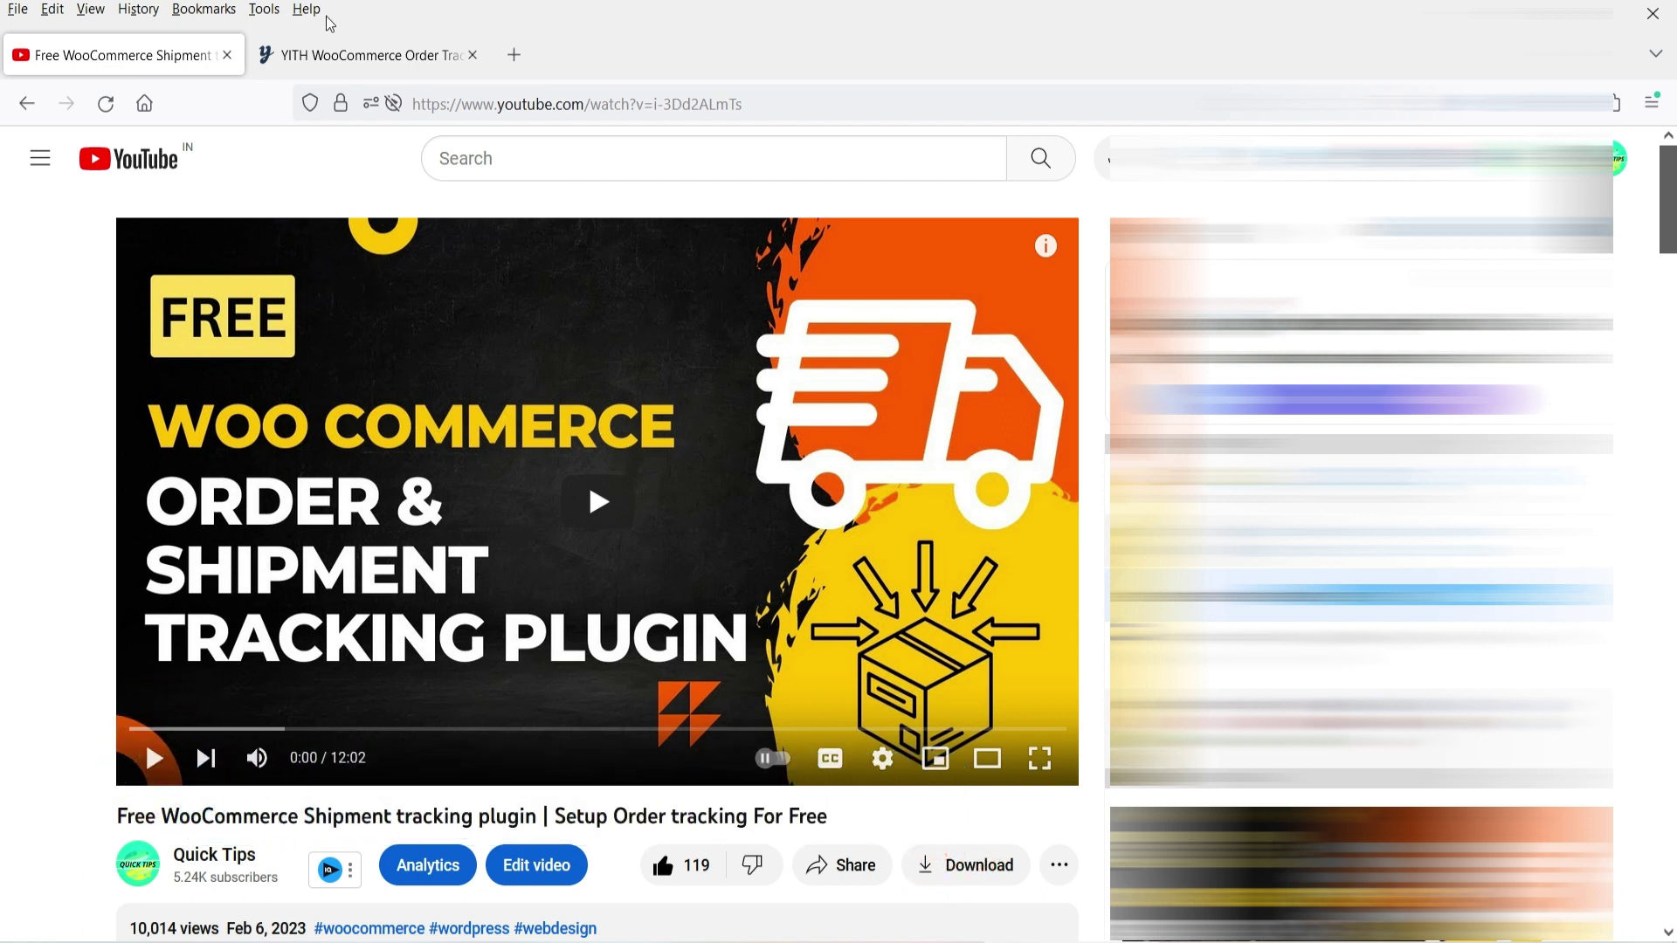
Step: Glance at the free tracking plugin video, then return to the YITH Order Tracking page
{"action": "left_click", "coordinate": [339, 61]}
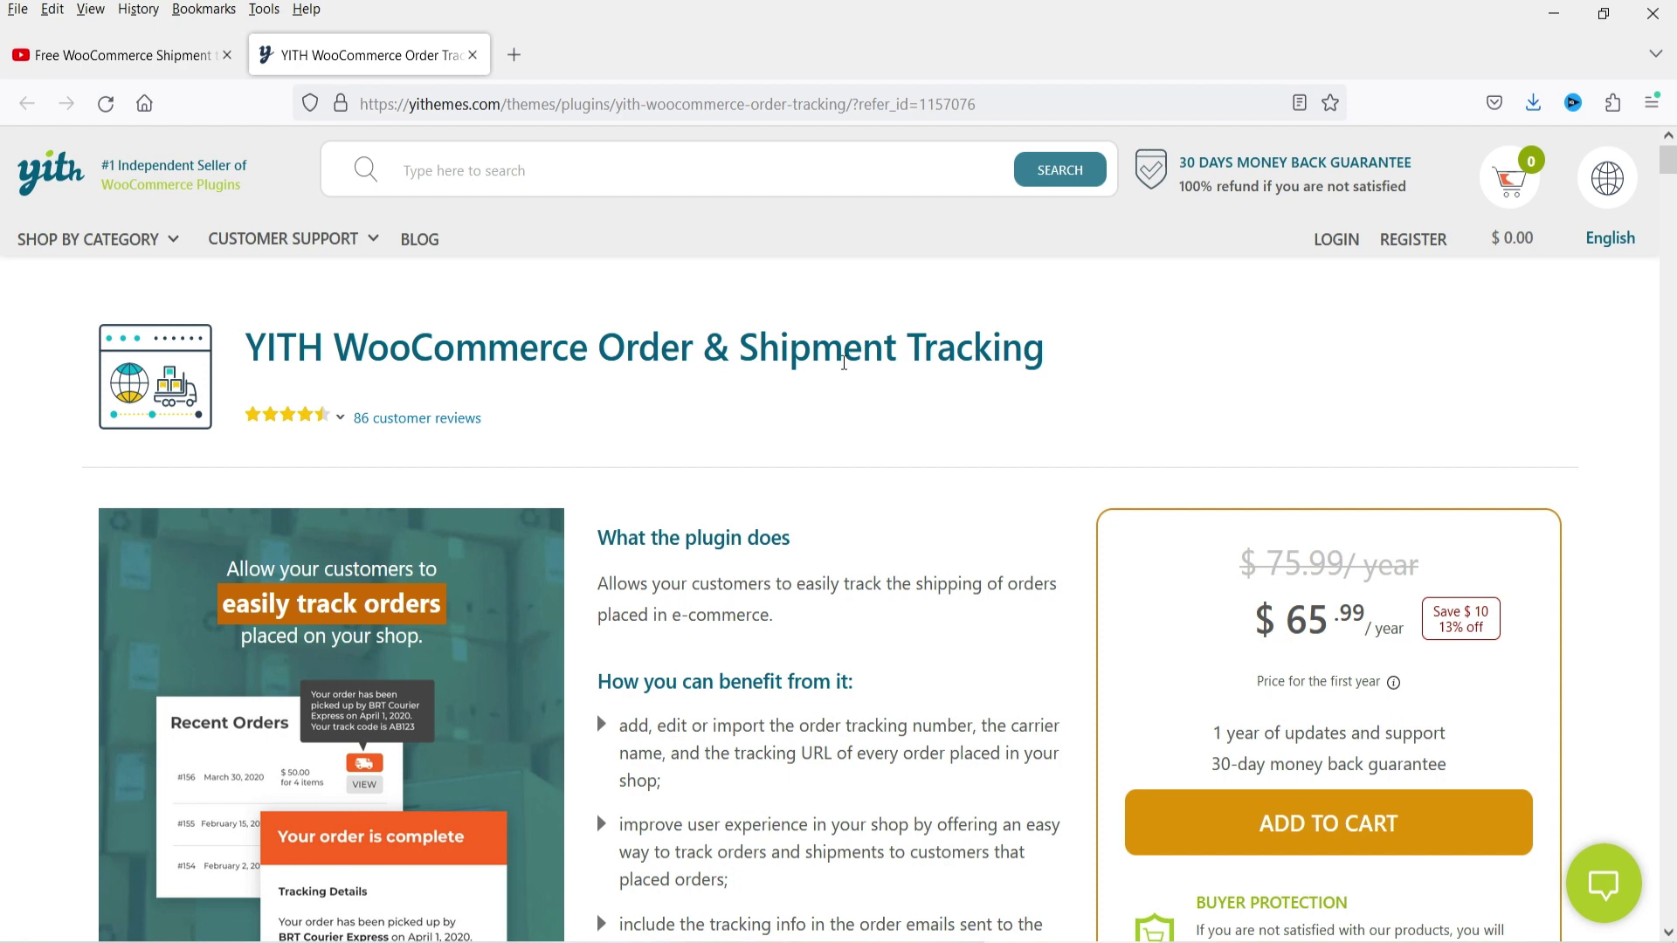
{"action": "left_click", "coordinate": [117, 54]}
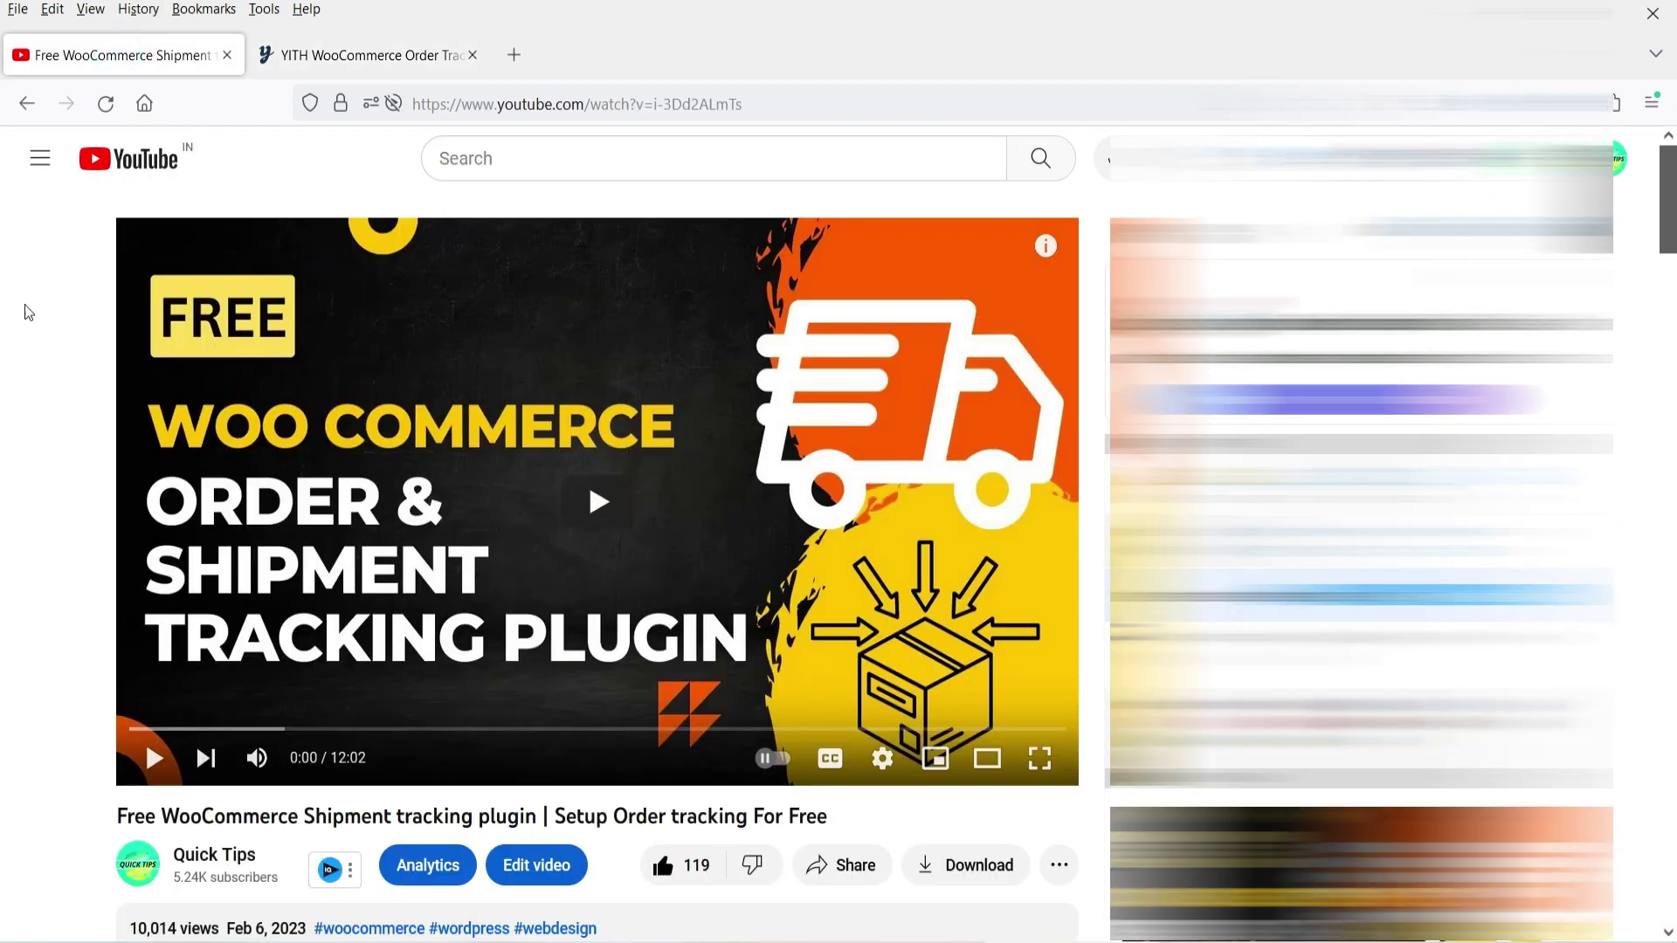
{"action": "left_click", "coordinate": [339, 59]}
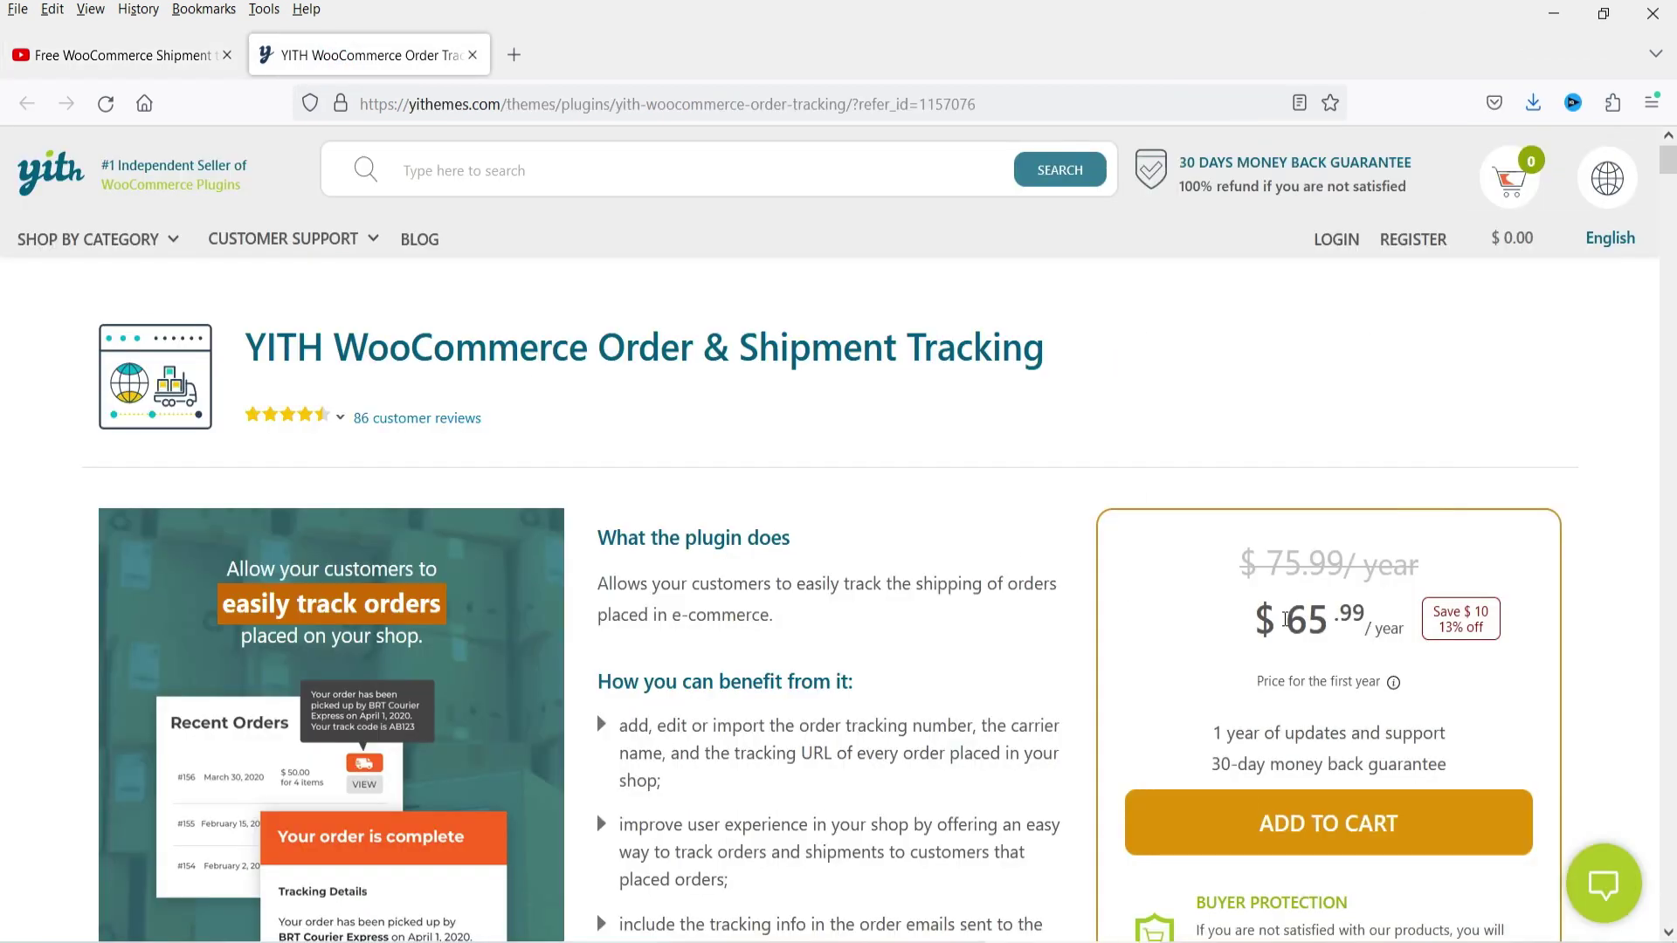
Step: Highlight the $65.99 first-year price and scroll through the 480+ carriers and tracking-data sections
{"action": "double_click", "coordinate": [1306, 620]}
{"action": "mouse_move", "coordinate": [1304, 679]}
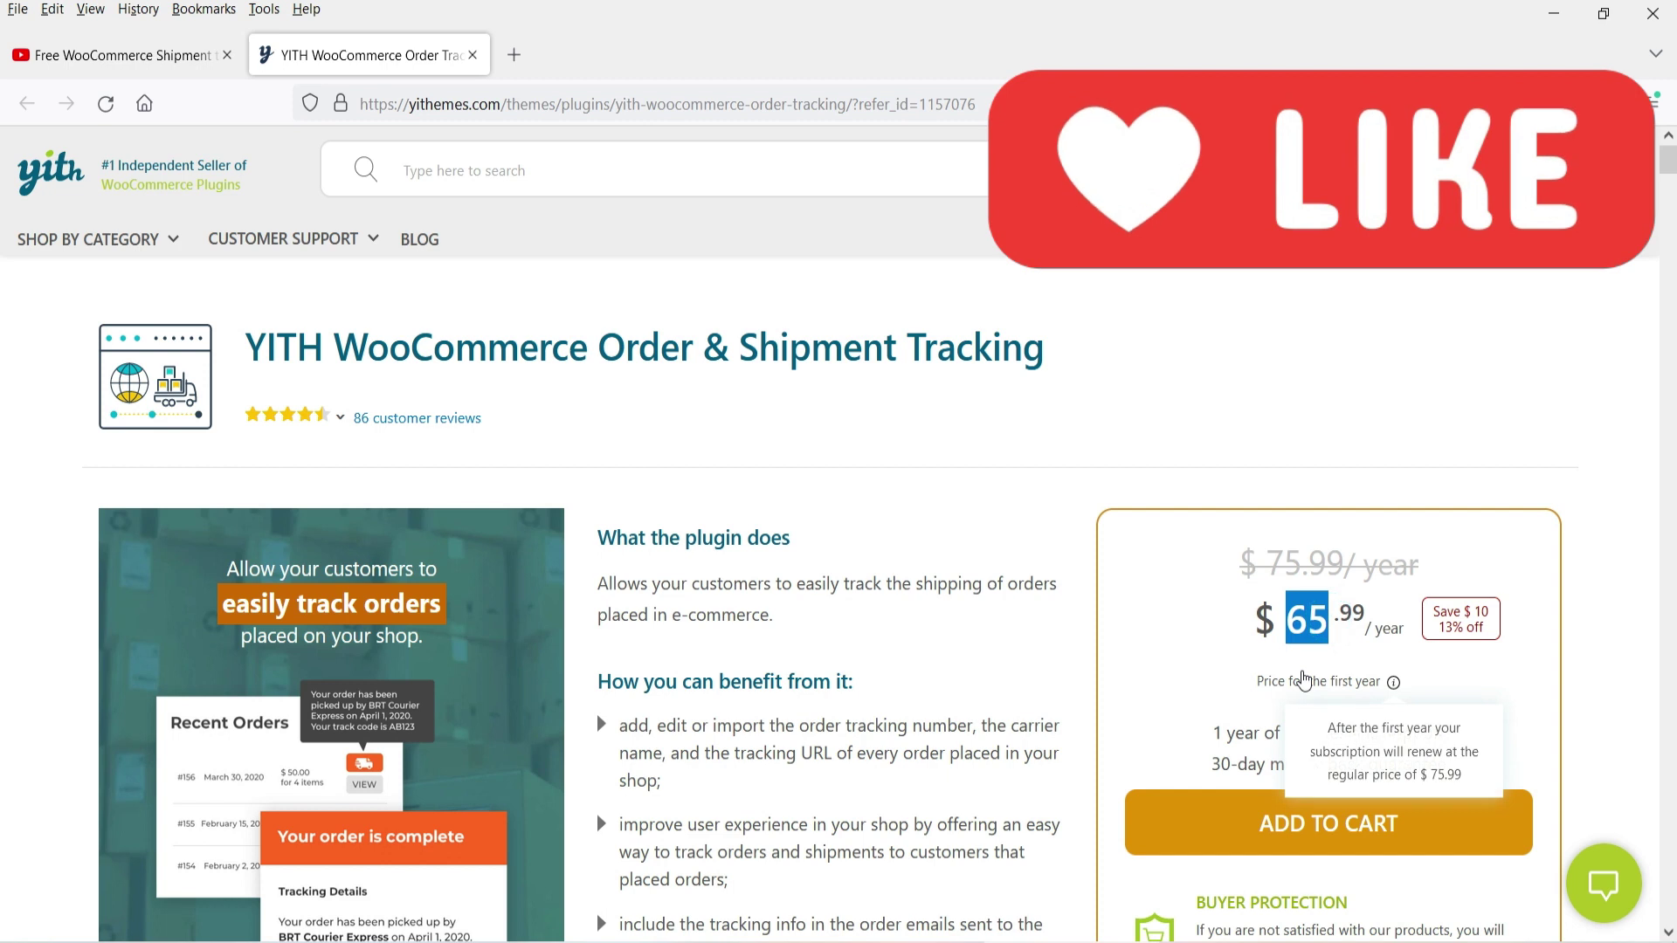
{"action": "scroll", "coordinate": [782, 489], "scroll_direction": "down", "scroll_amount": 10}
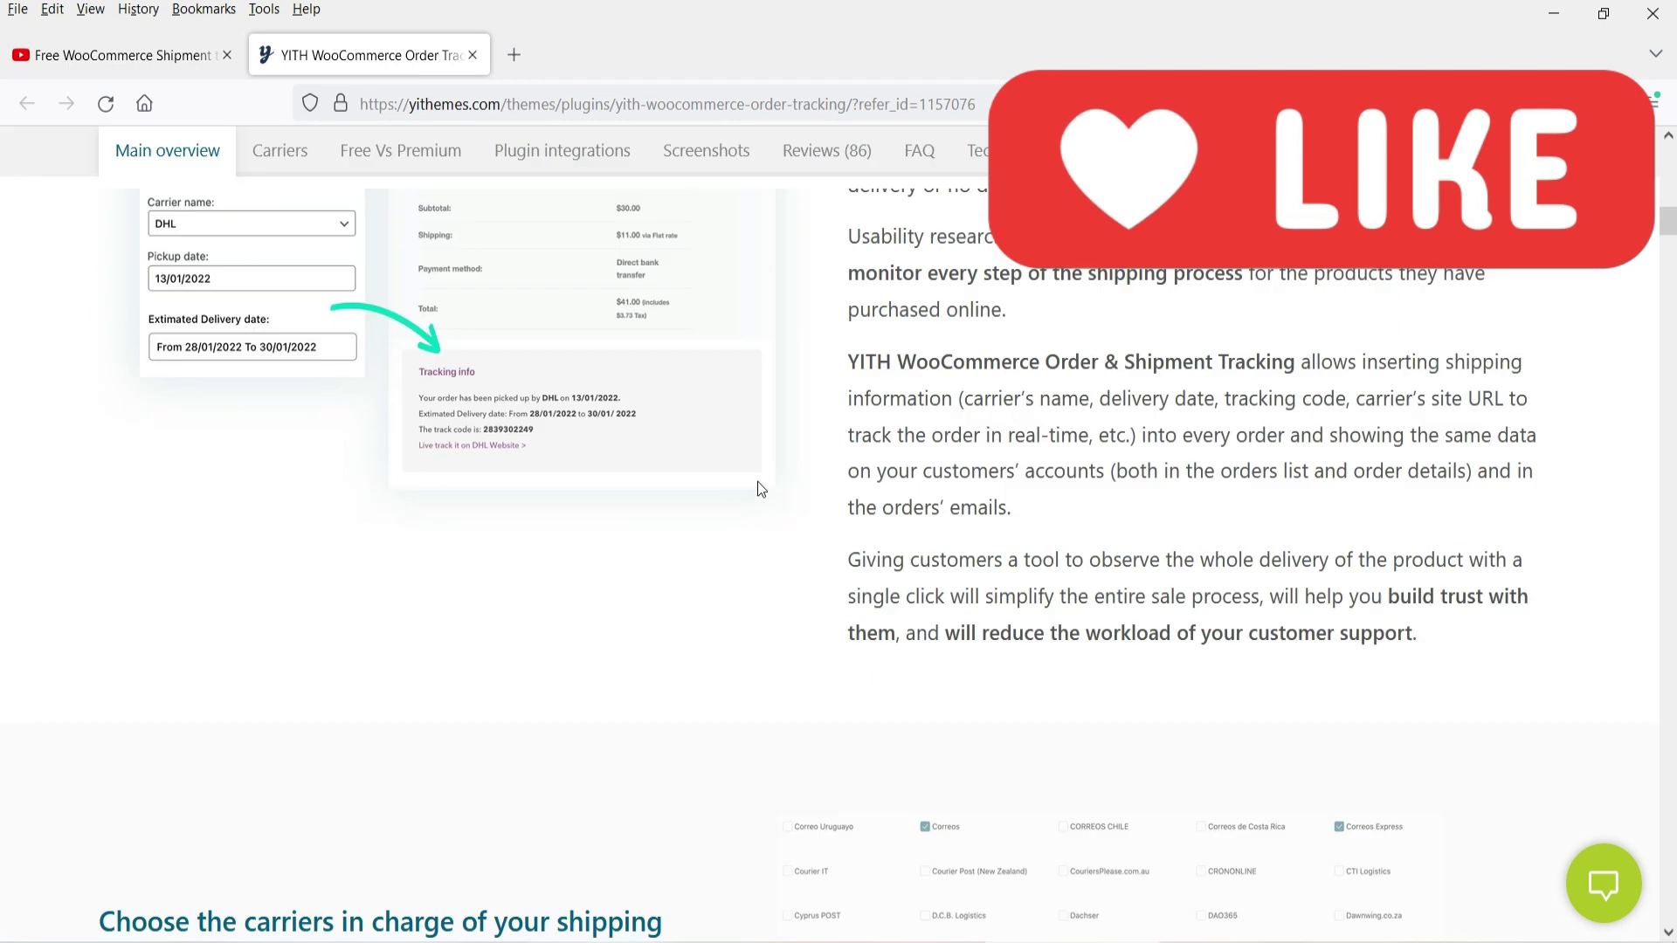
{"action": "scroll", "coordinate": [757, 480], "scroll_direction": "down", "scroll_amount": 7}
{"action": "left_click_drag", "start_coordinate": [325, 278], "coordinate": [392, 278]}
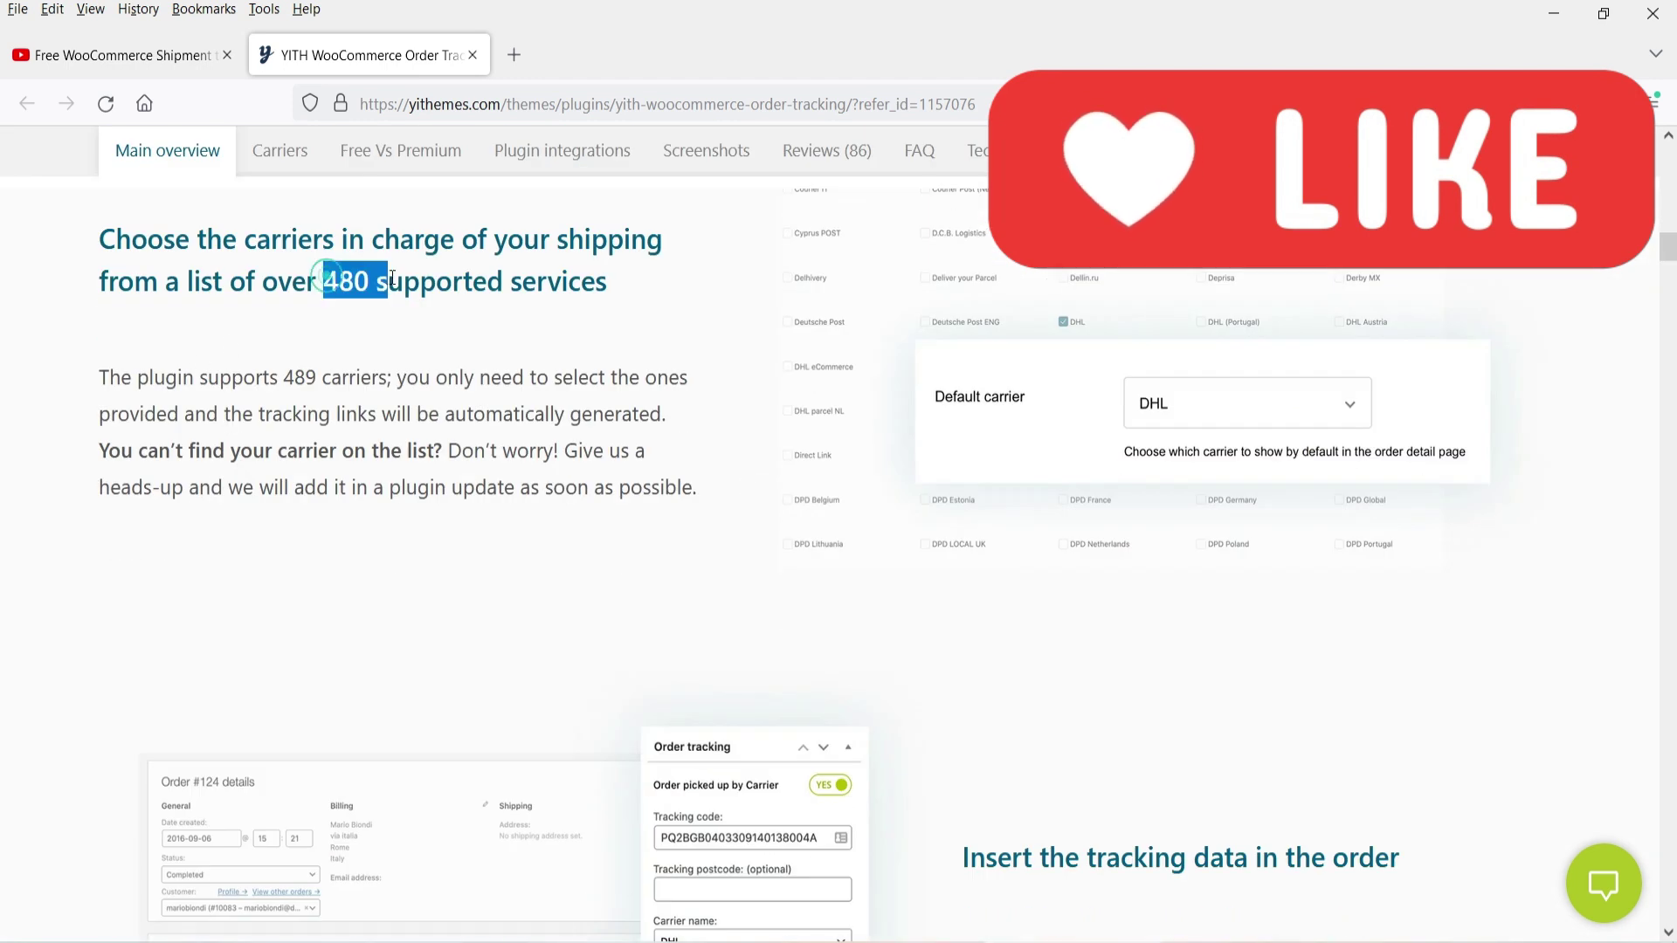
{"action": "scroll", "coordinate": [554, 304], "scroll_direction": "down", "scroll_amount": 5}
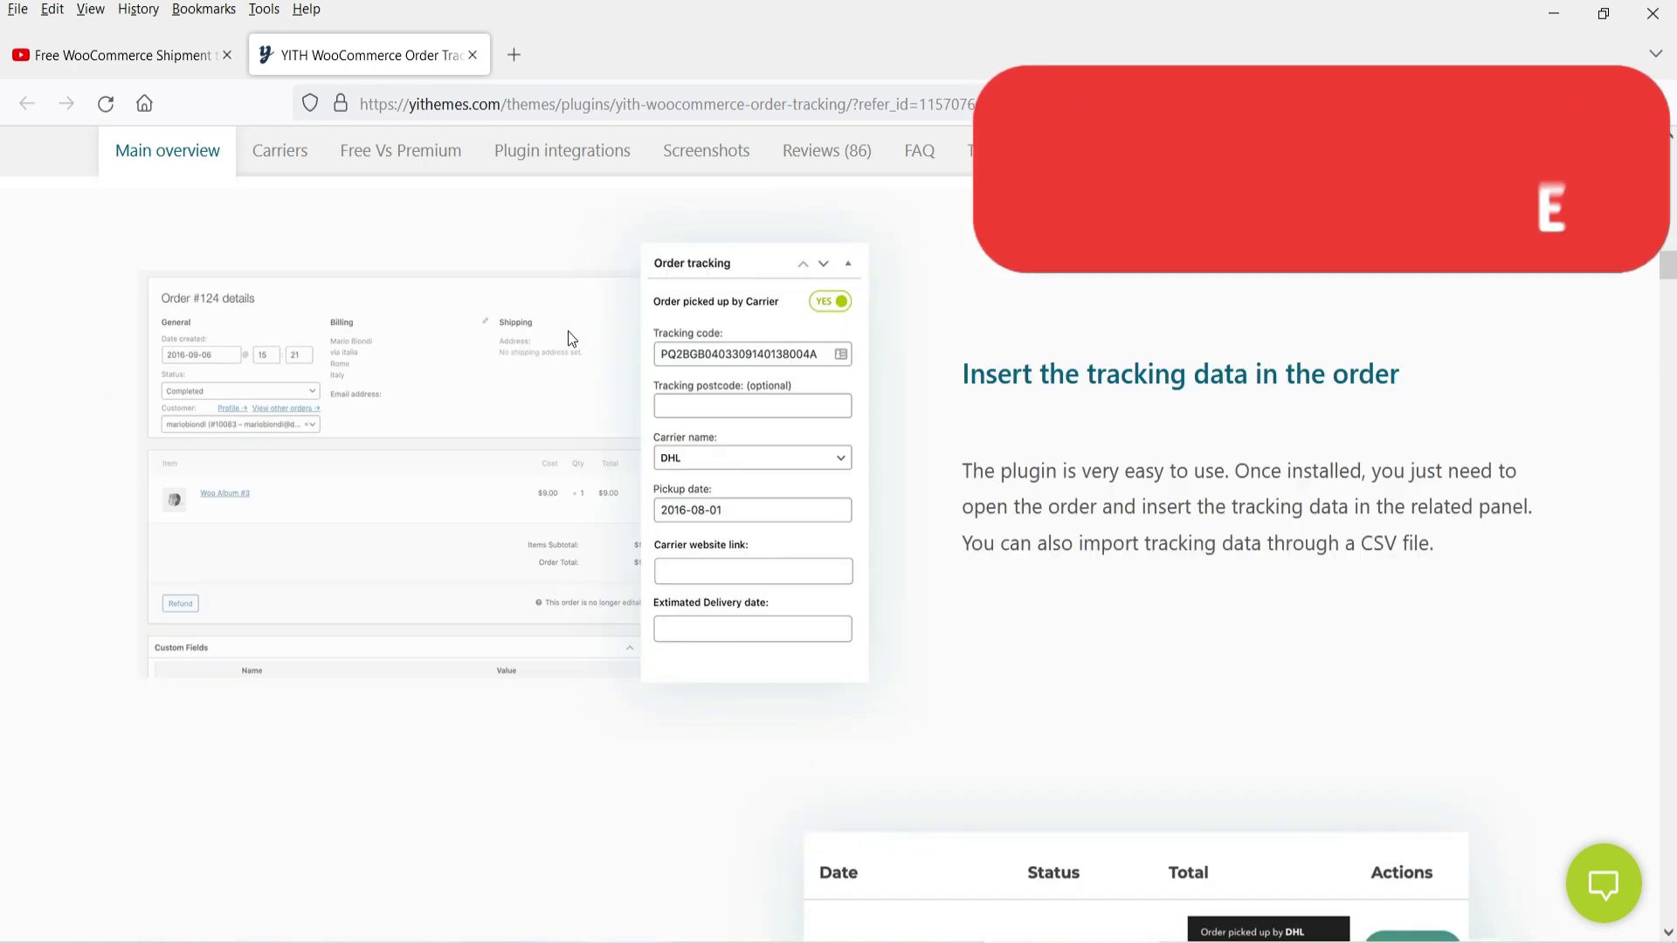
{"action": "scroll", "coordinate": [572, 339], "scroll_direction": "up", "scroll_amount": 10}
{"action": "left_click", "coordinate": [88, 57]}
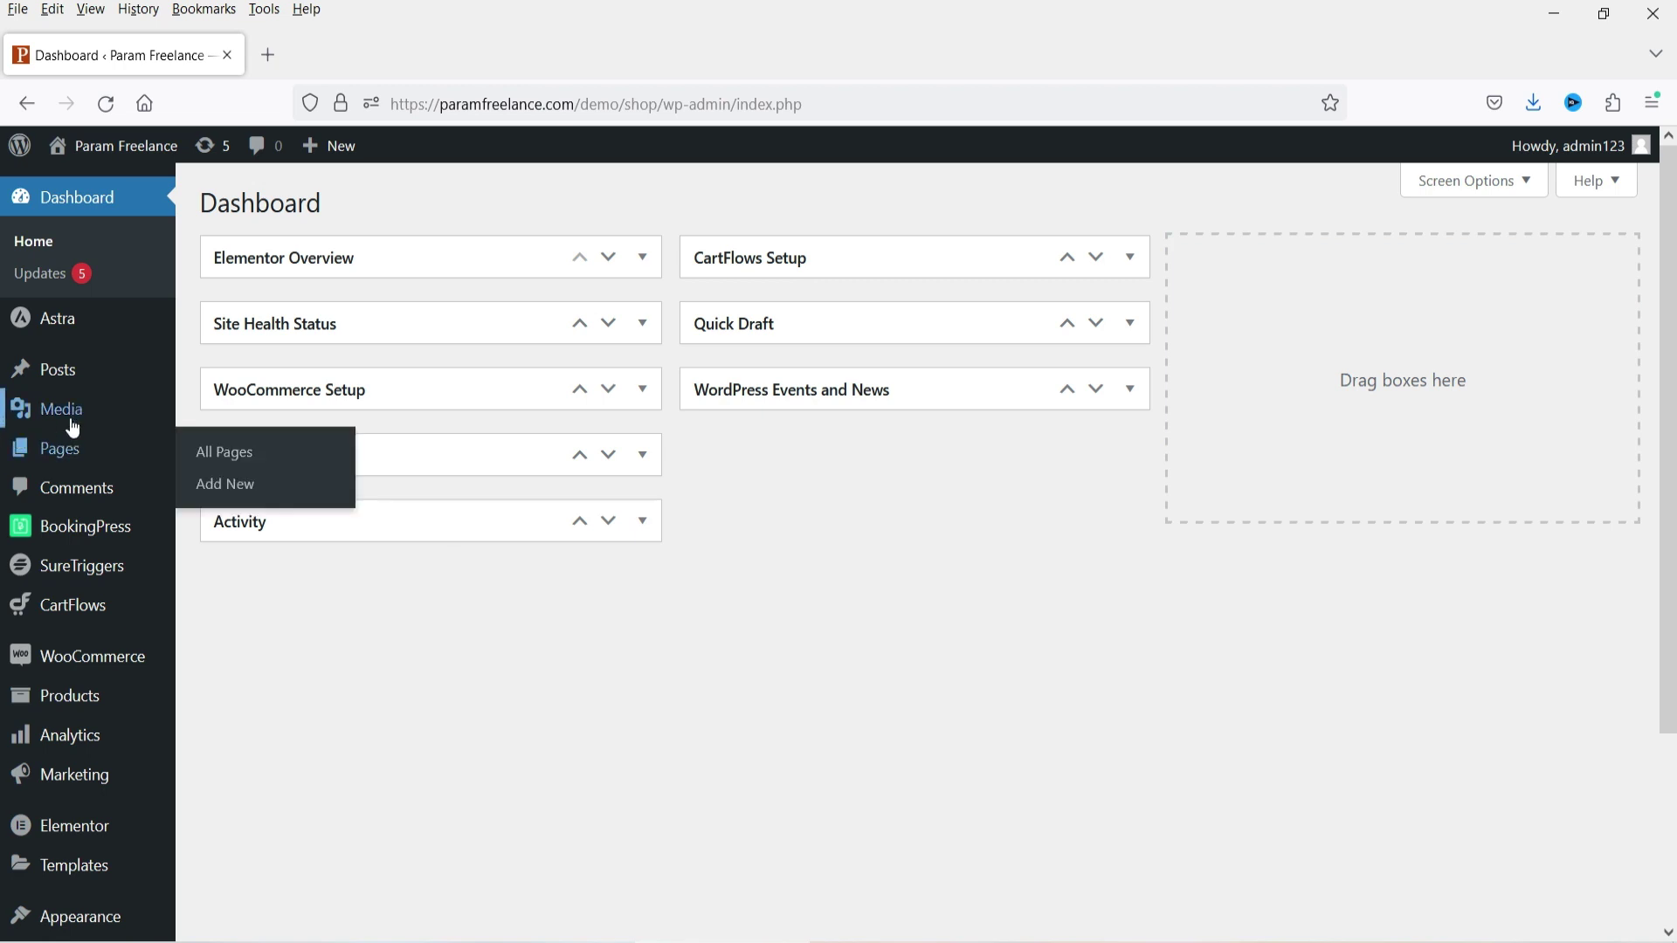
Step: Upload woocommerce-shipment-tracking.zip through Plugins > Add New, install it and activate it
{"action": "scroll", "coordinate": [101, 617], "scroll_direction": "down", "scroll_amount": 3}
{"action": "mouse_move", "coordinate": [165, 729]}
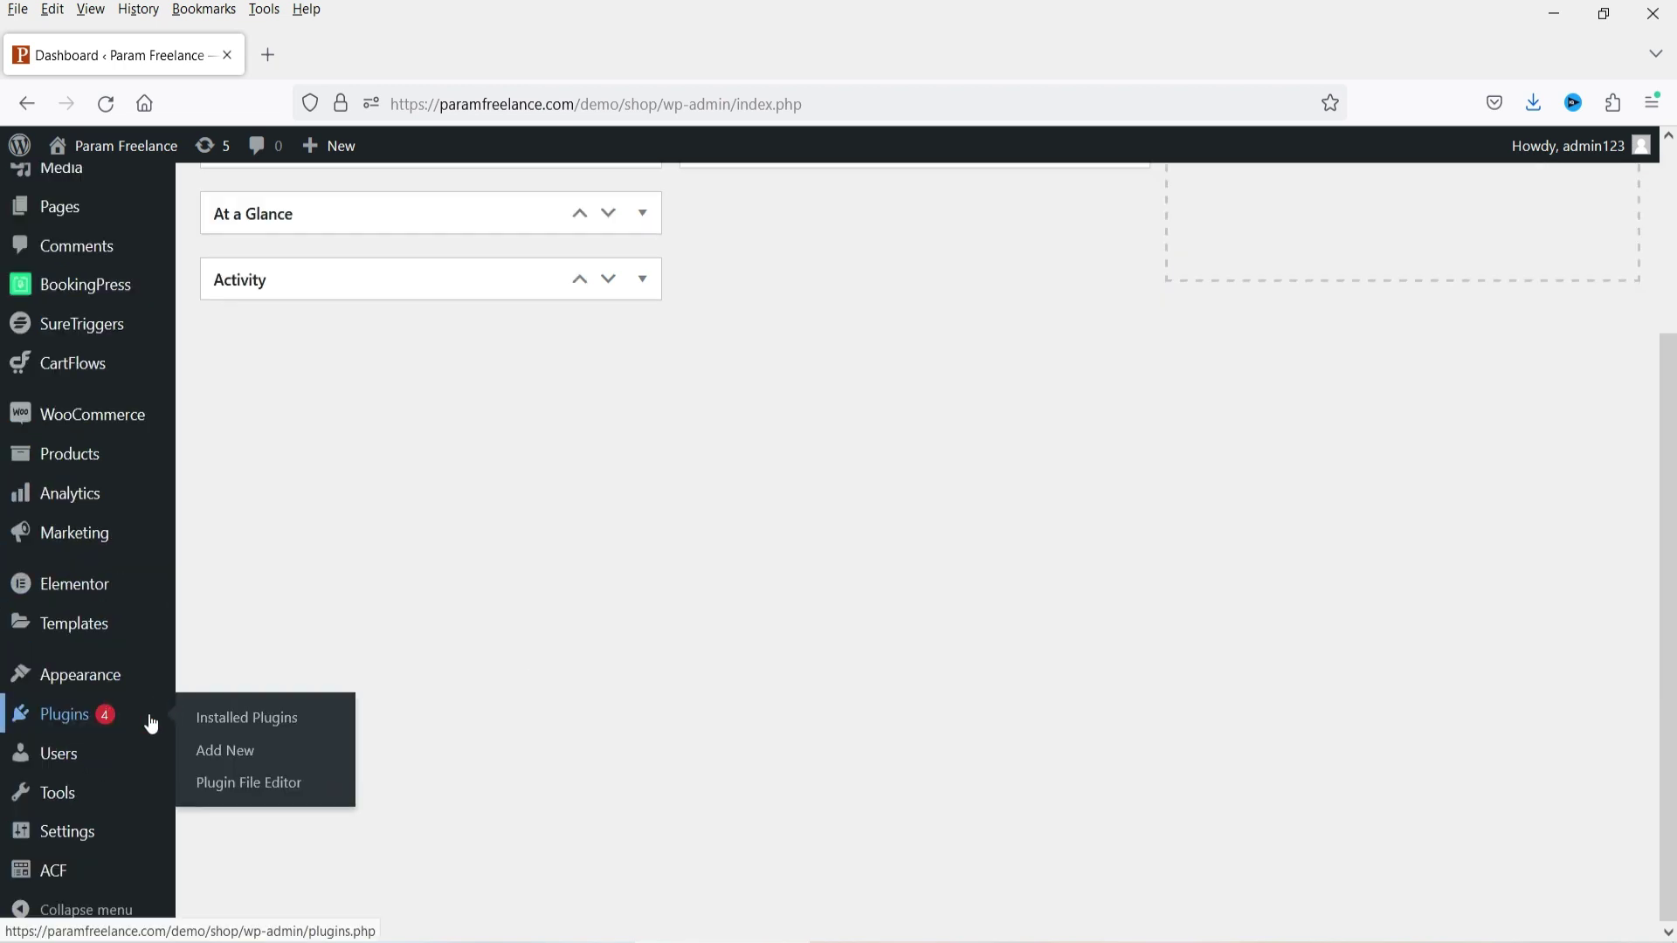
{"action": "left_click", "coordinate": [250, 764]}
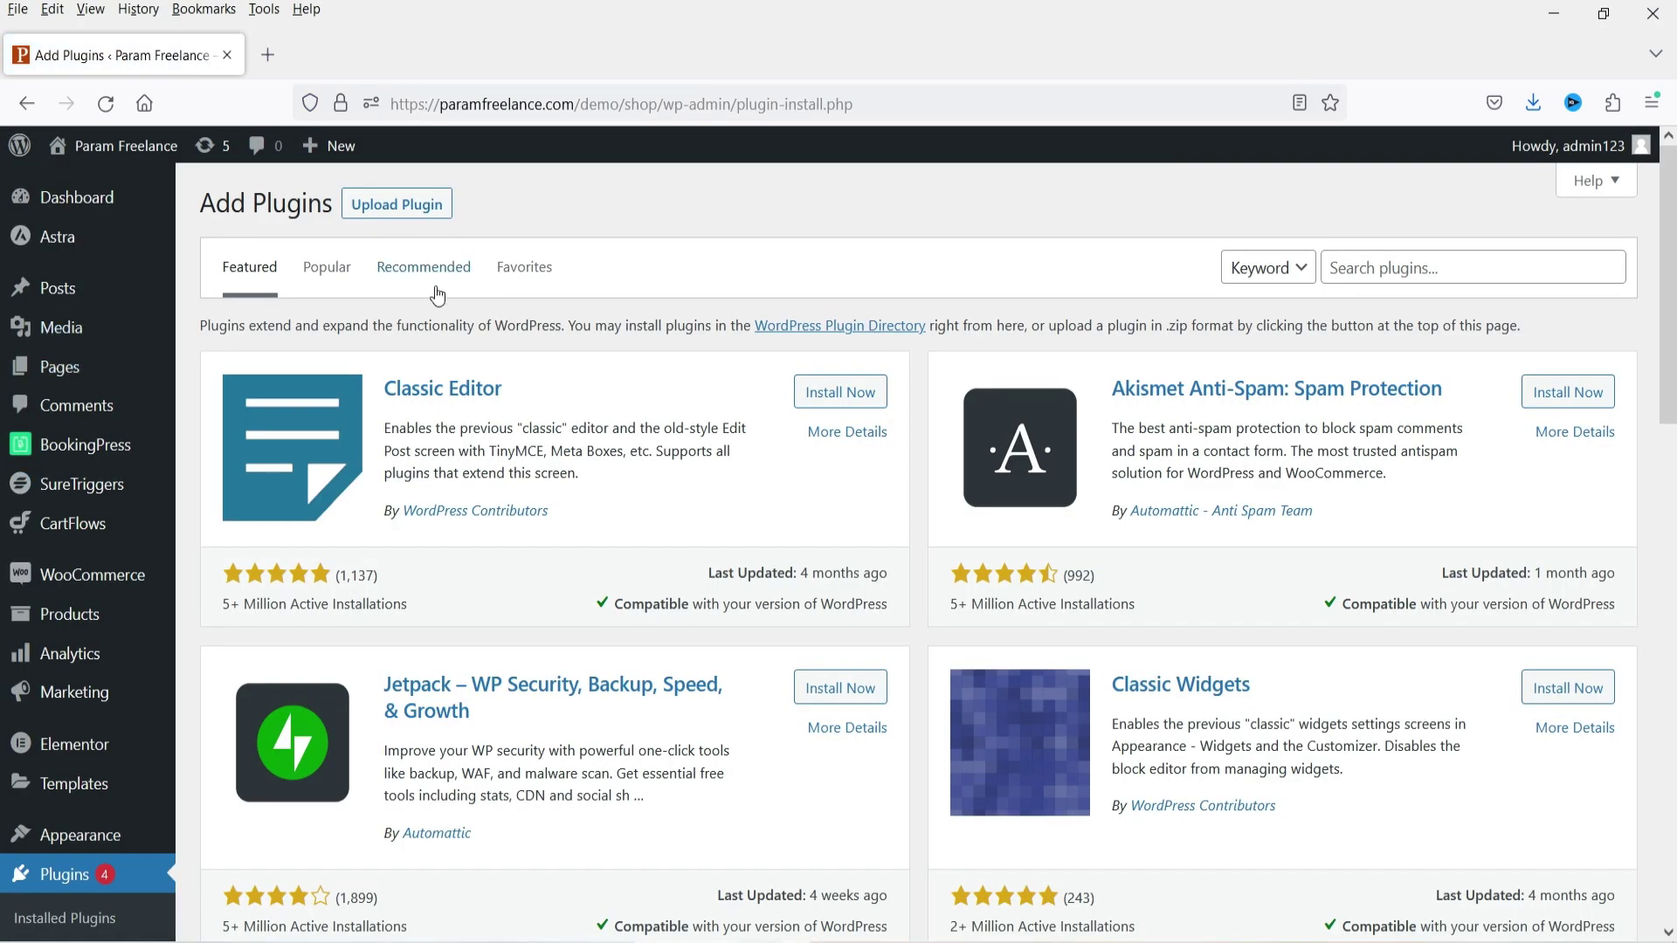
{"action": "left_click", "coordinate": [395, 207]}
{"action": "left_click", "coordinate": [797, 418]}
{"action": "double_click", "coordinate": [505, 179]}
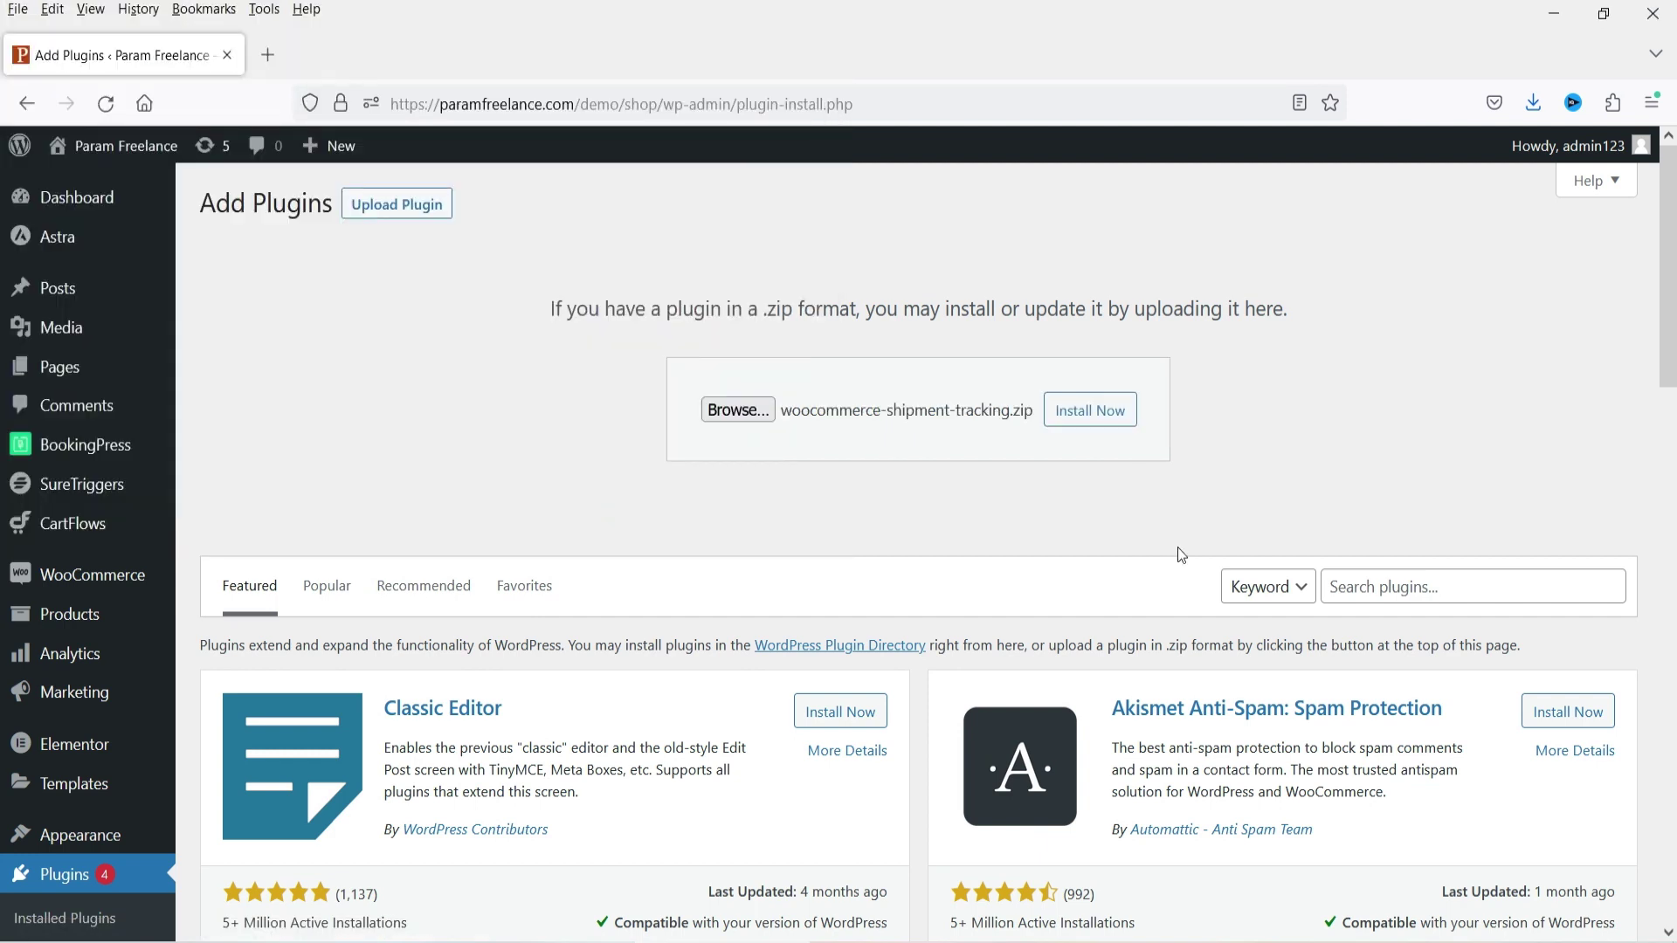
{"action": "left_click", "coordinate": [1064, 419]}
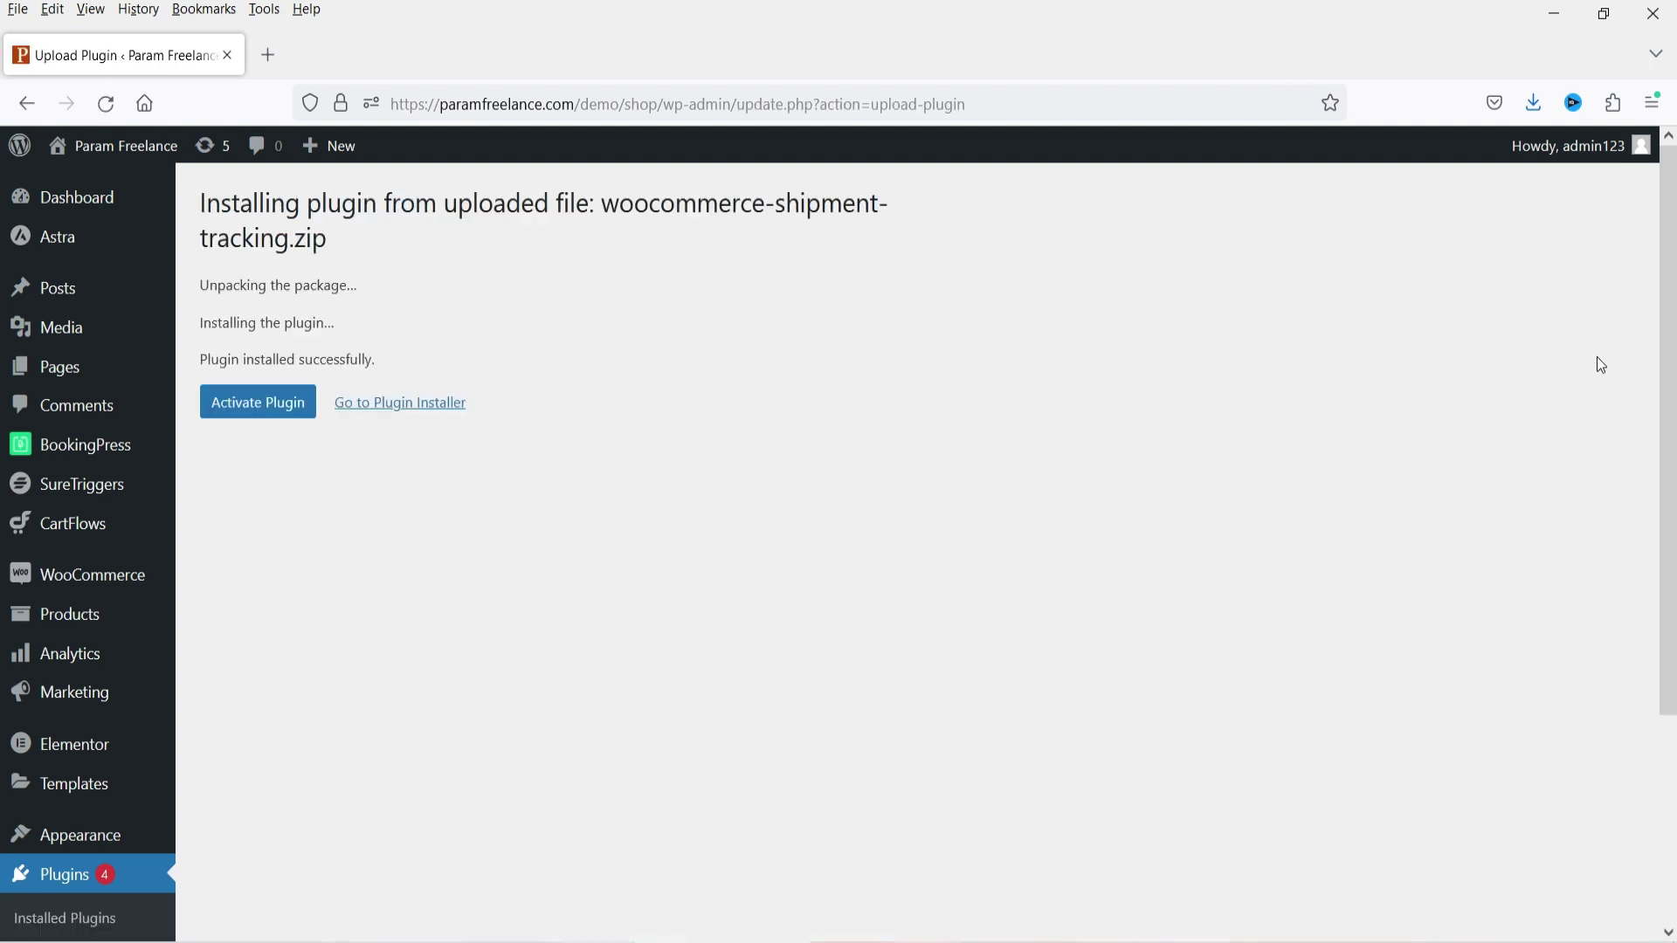
{"action": "left_click", "coordinate": [238, 414]}
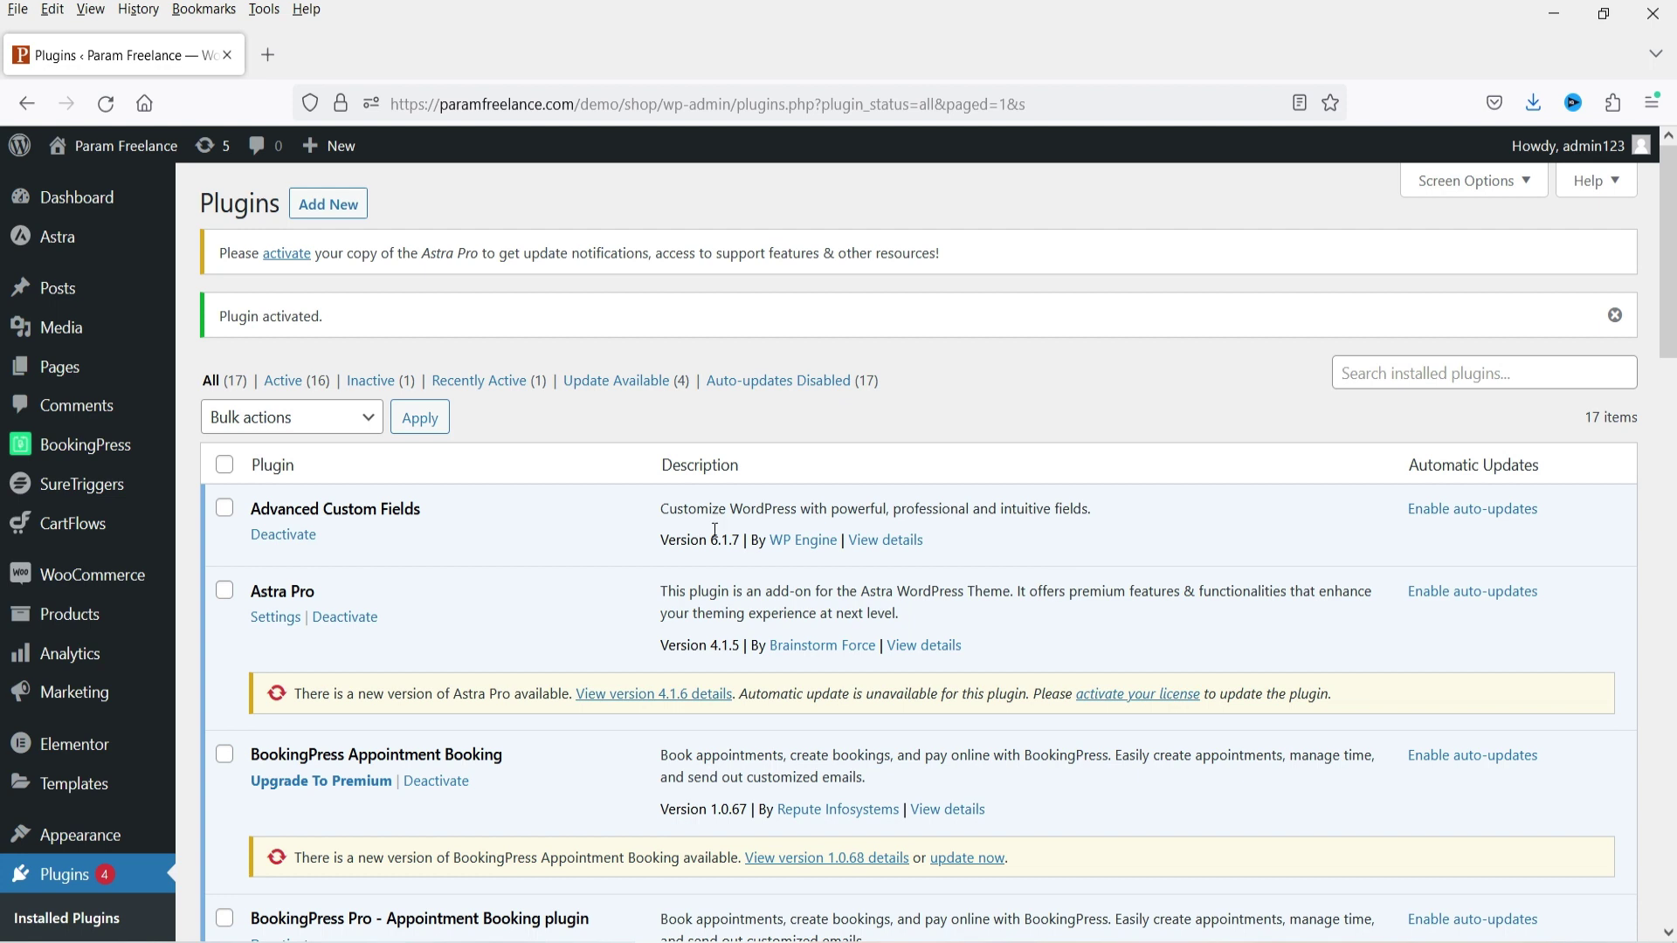
Step: Go to WooCommerce Orders and open order #3942's edit page
{"action": "mouse_move", "coordinate": [105, 575]}
{"action": "left_click", "coordinate": [201, 610]}
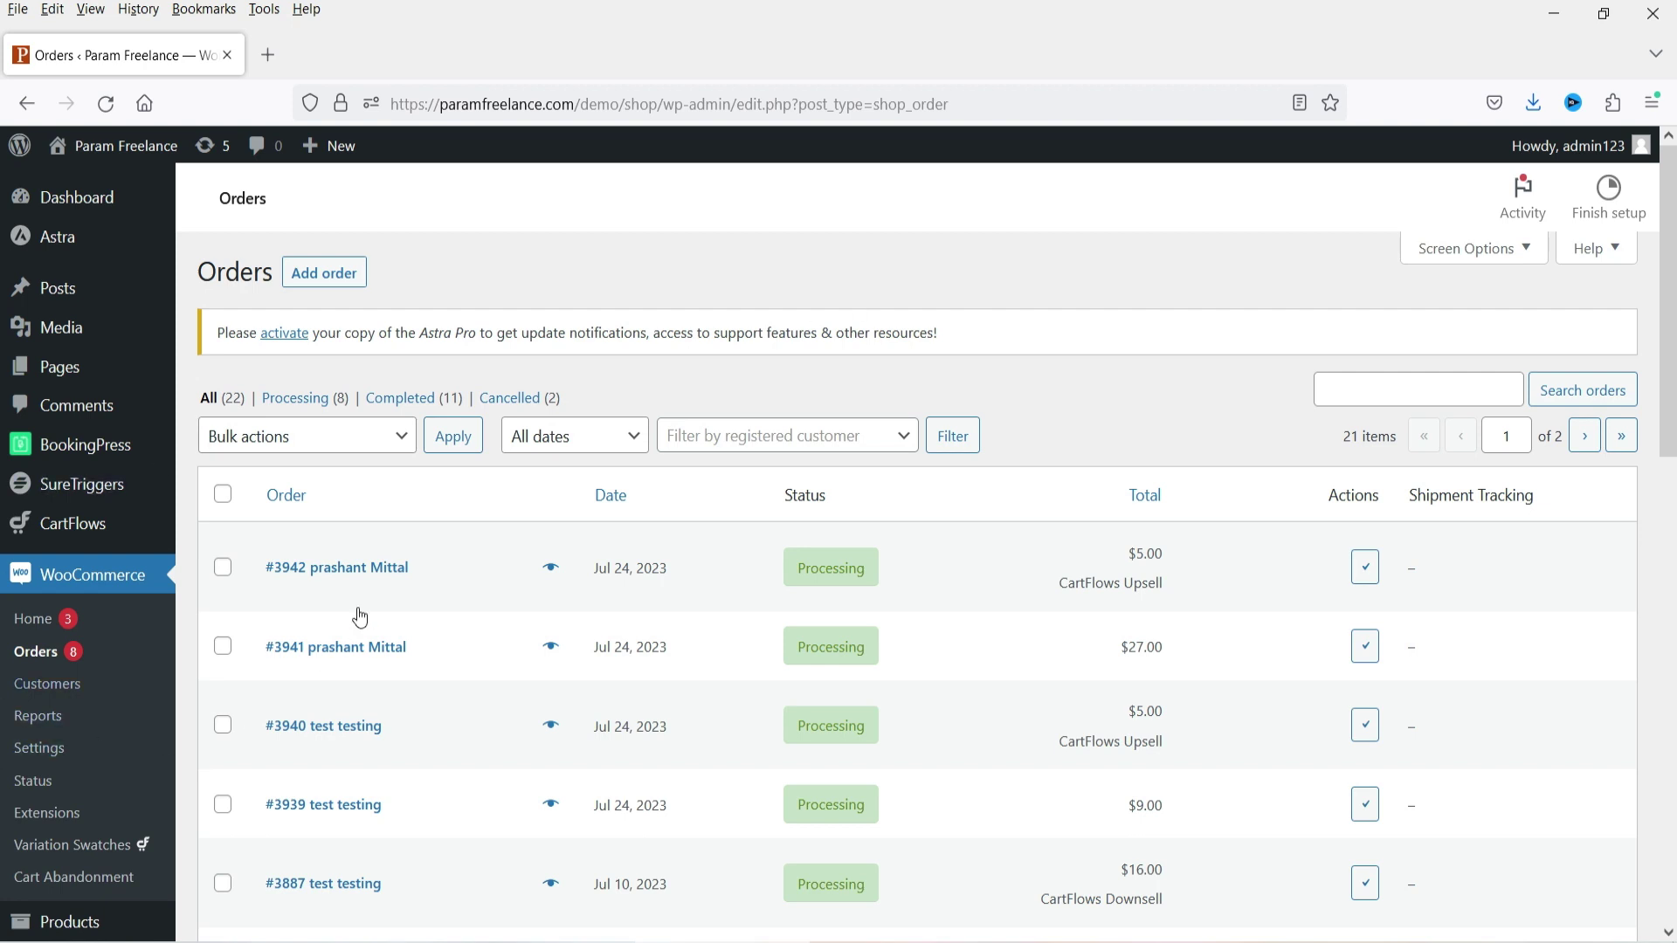
{"action": "left_click", "coordinate": [329, 569]}
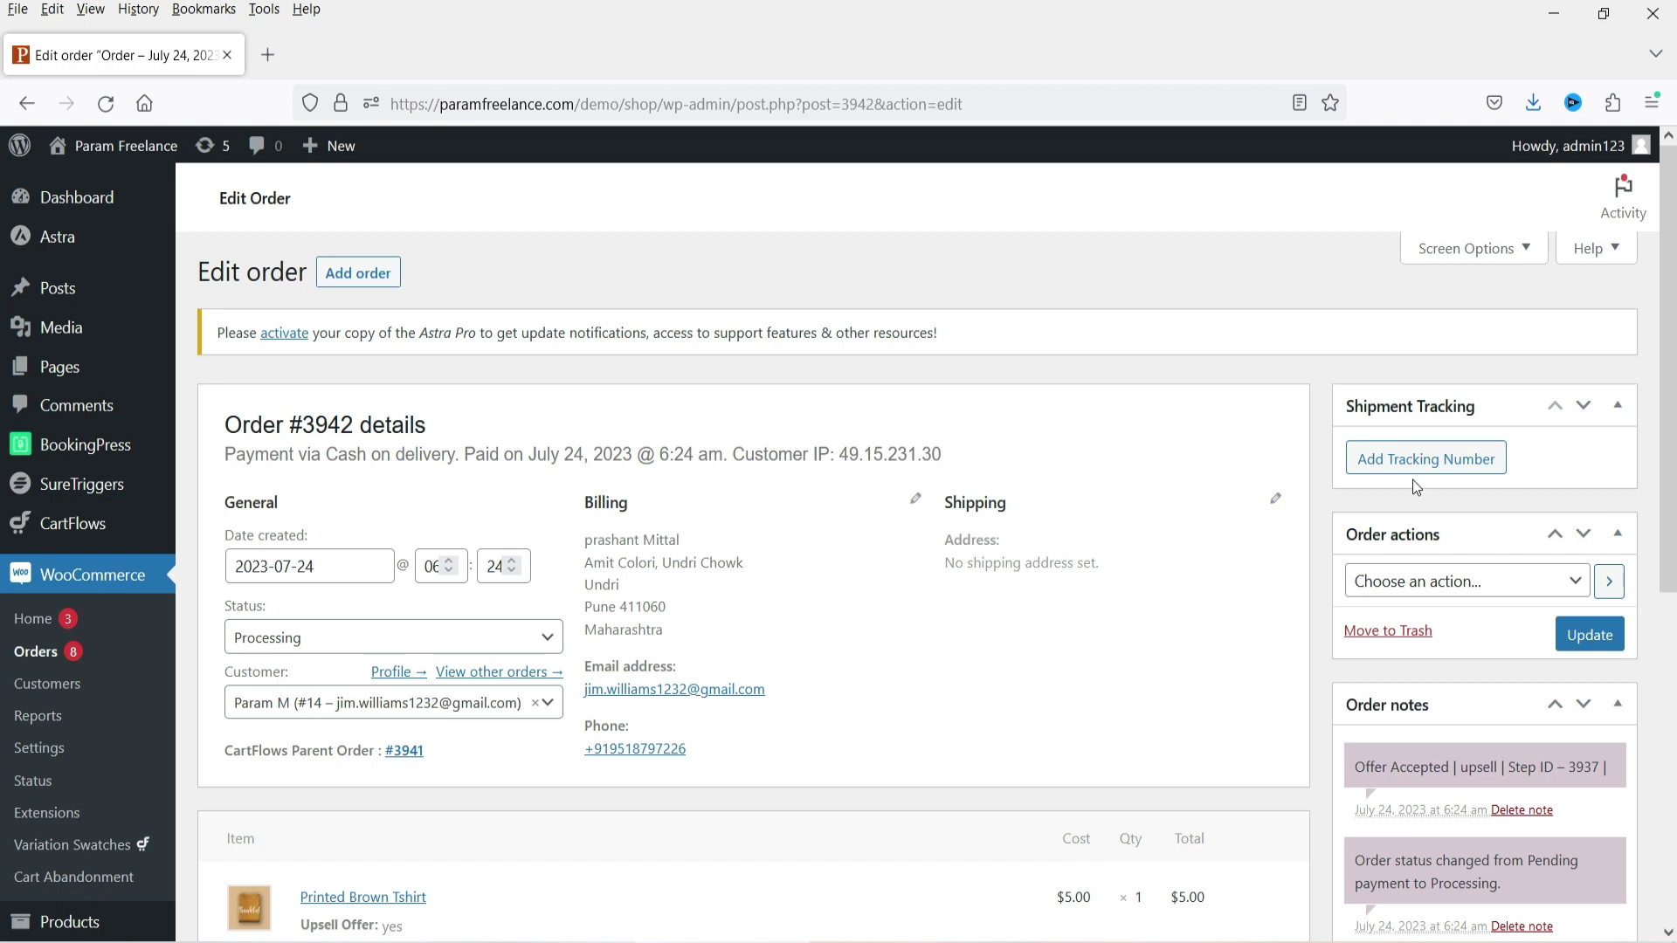
Step: Add a tracking entry and scroll the provider list toward the United States carriers
{"action": "left_click", "coordinate": [1398, 462]}
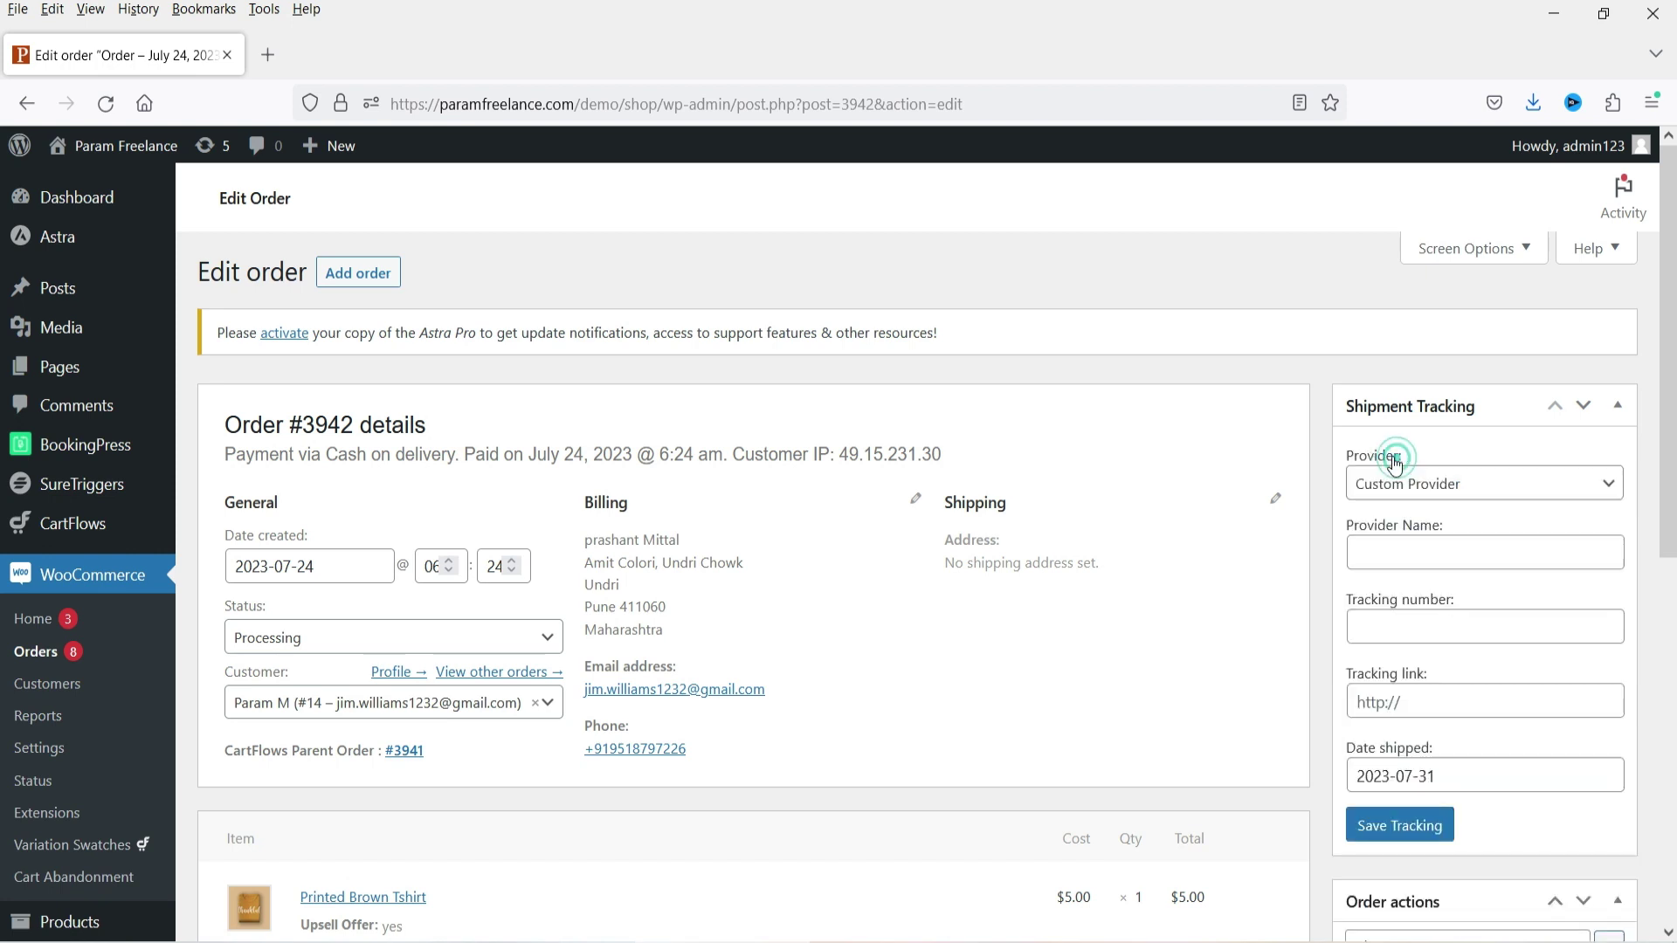
{"action": "left_click", "coordinate": [1454, 491]}
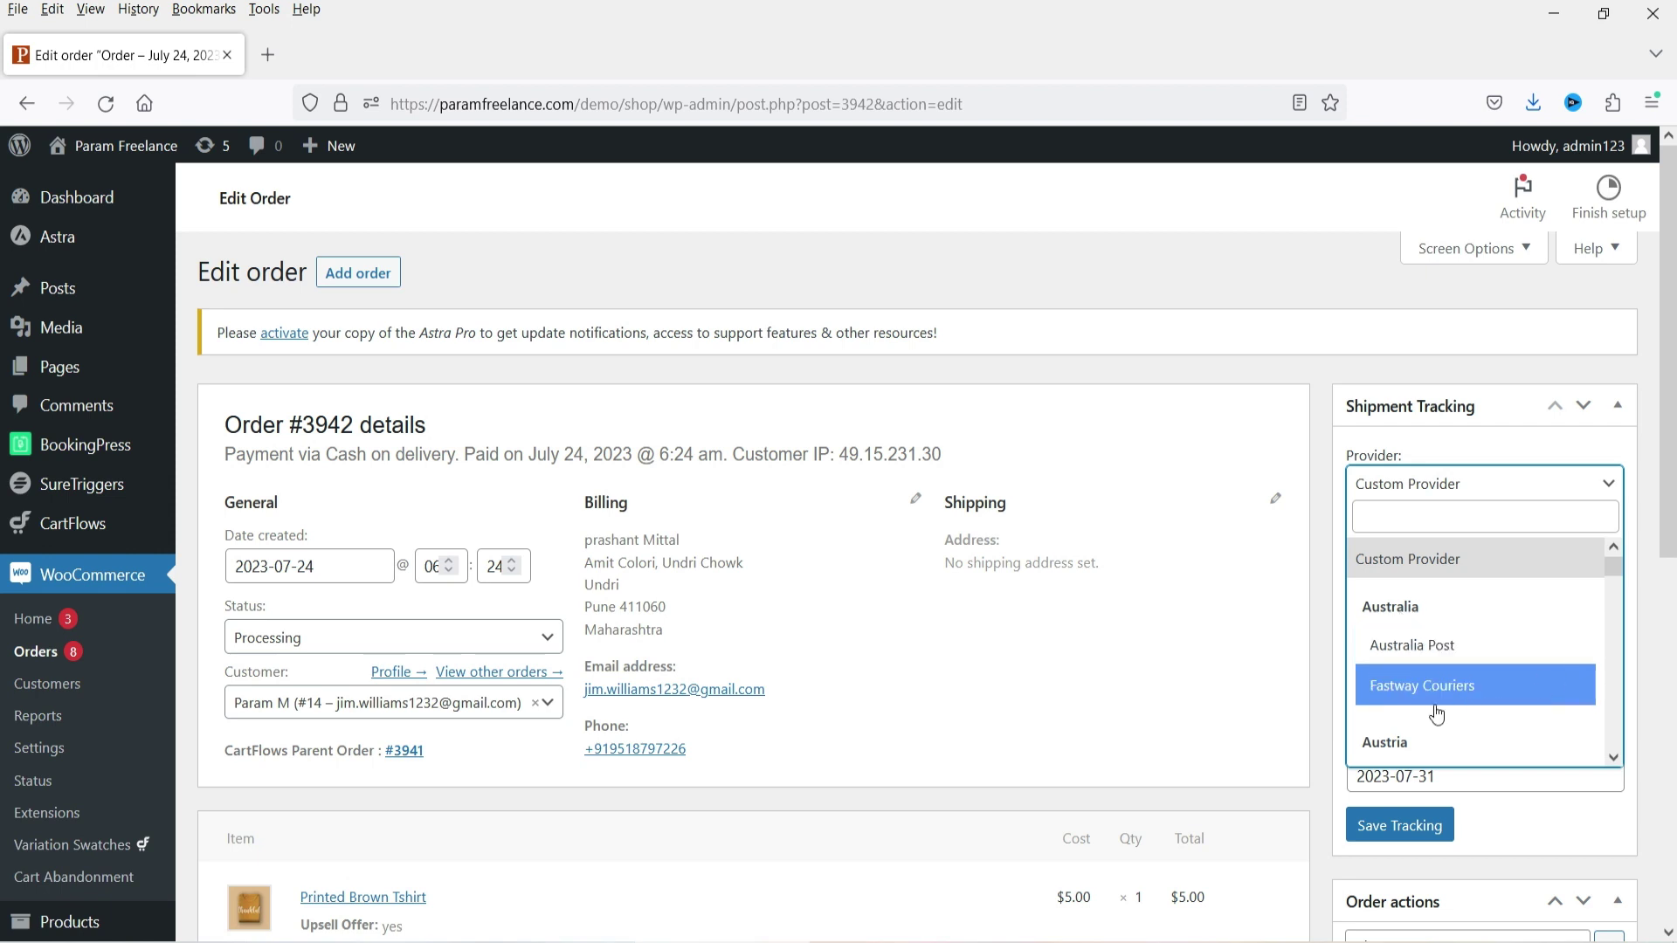
{"action": "left_click", "coordinate": [1613, 758]}
{"action": "scroll", "coordinate": [1613, 759], "scroll_direction": "down", "scroll_amount": 5}
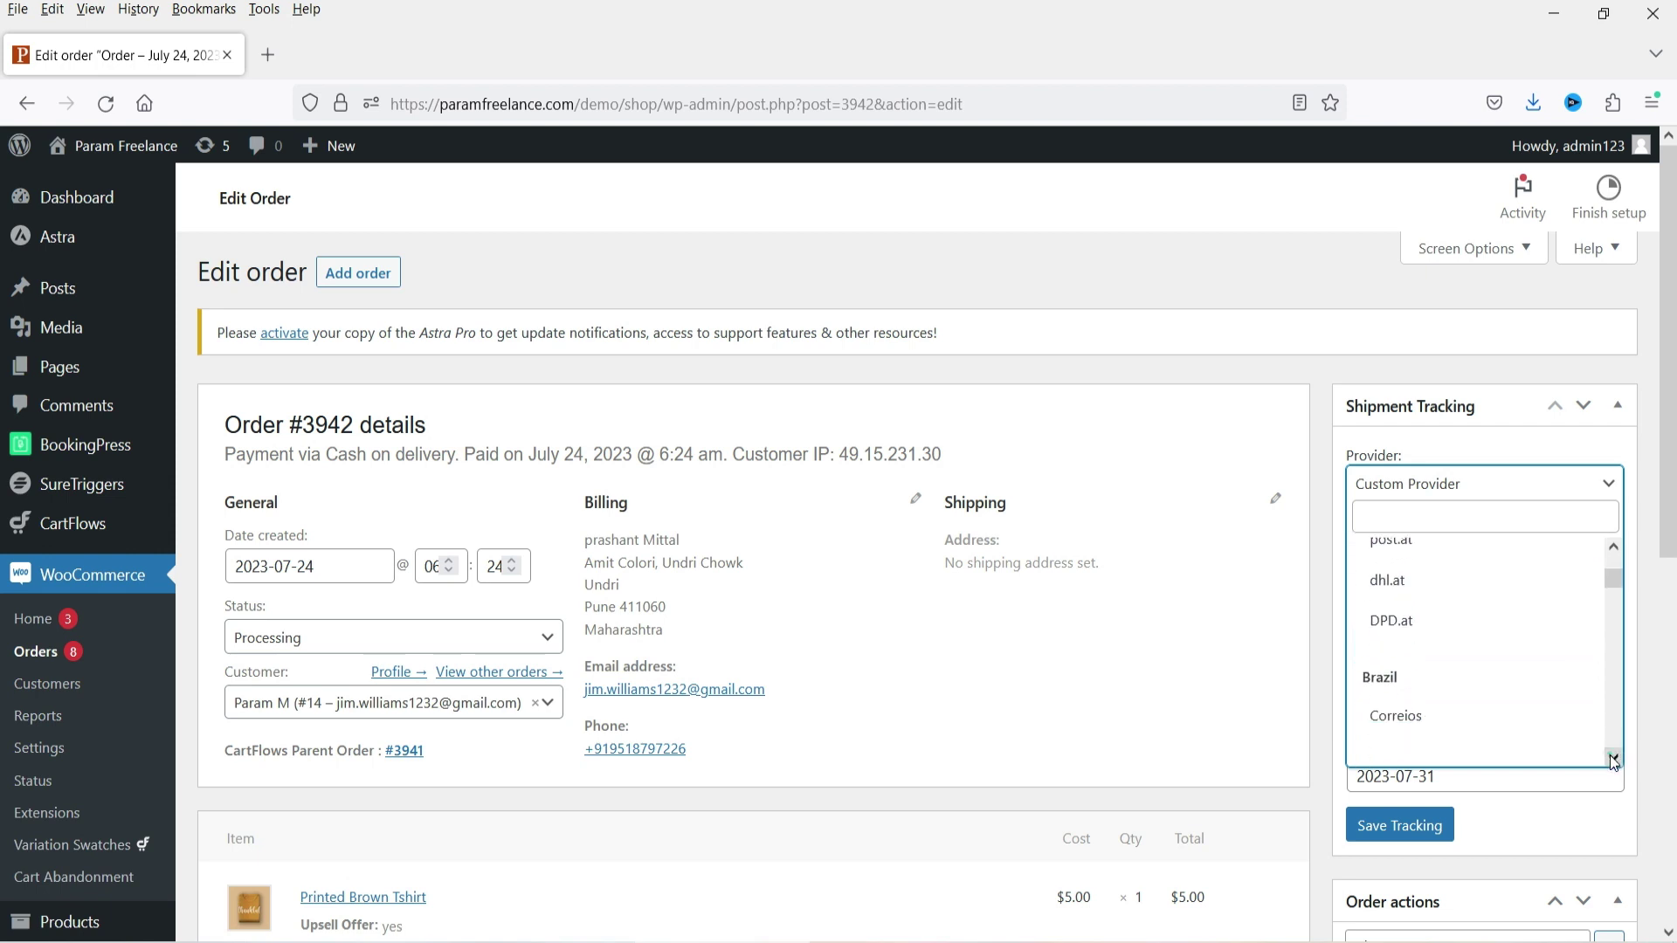
{"action": "scroll", "coordinate": [1612, 760], "scroll_direction": "down", "scroll_amount": 5}
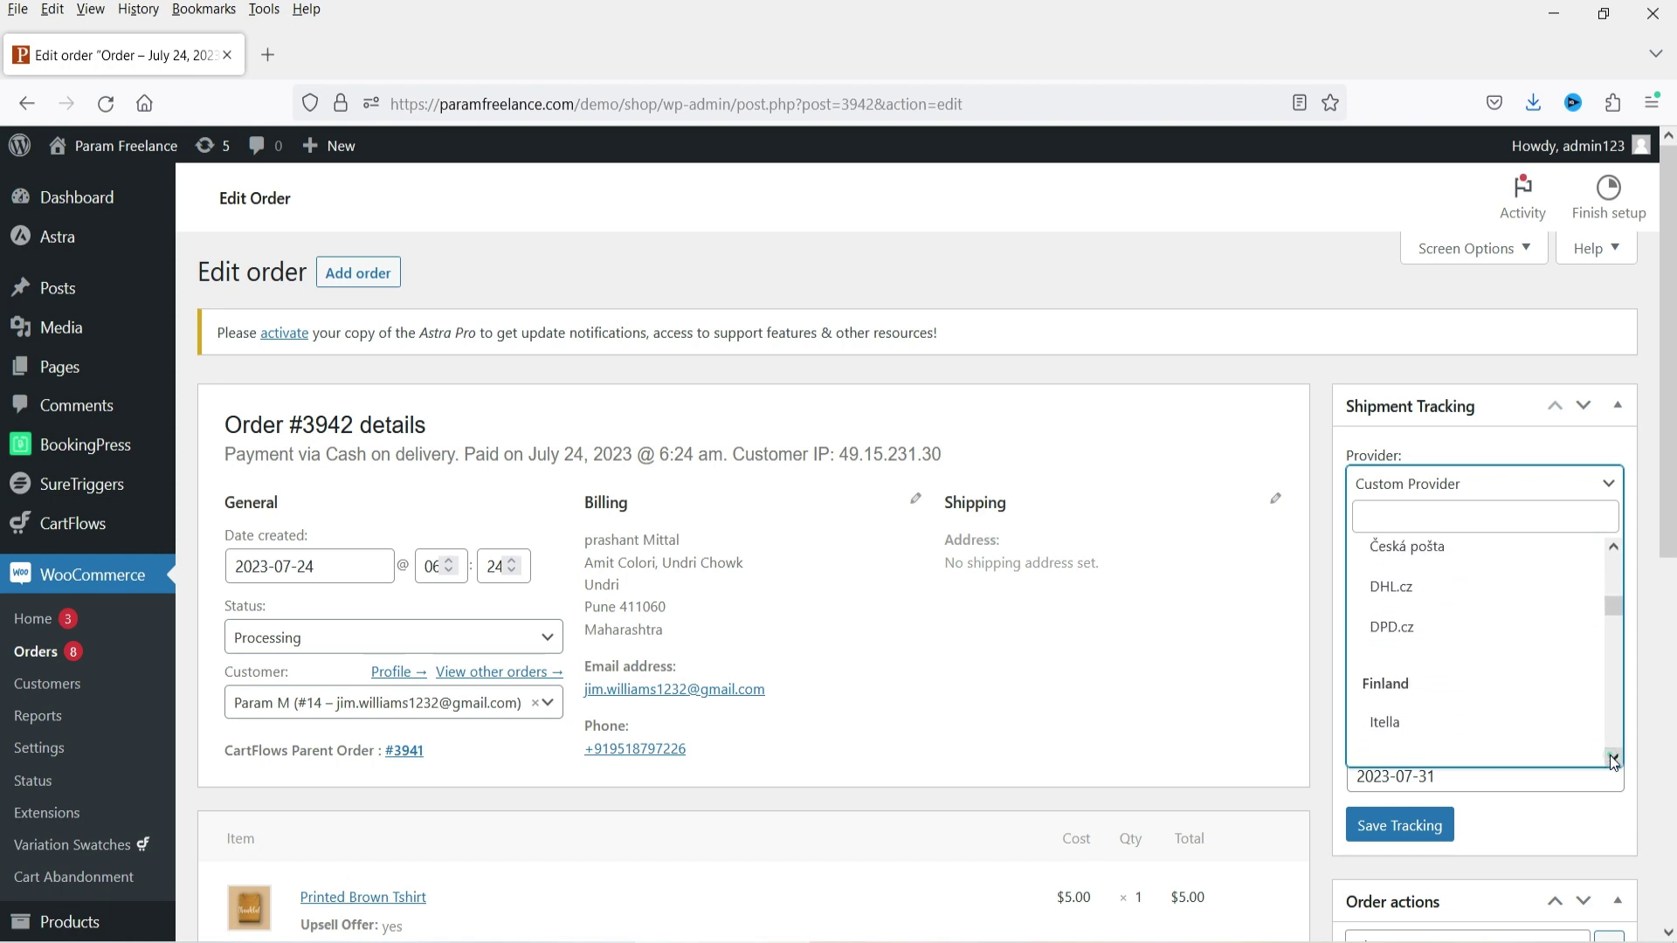
{"action": "scroll", "coordinate": [1613, 760], "scroll_direction": "down", "scroll_amount": 5}
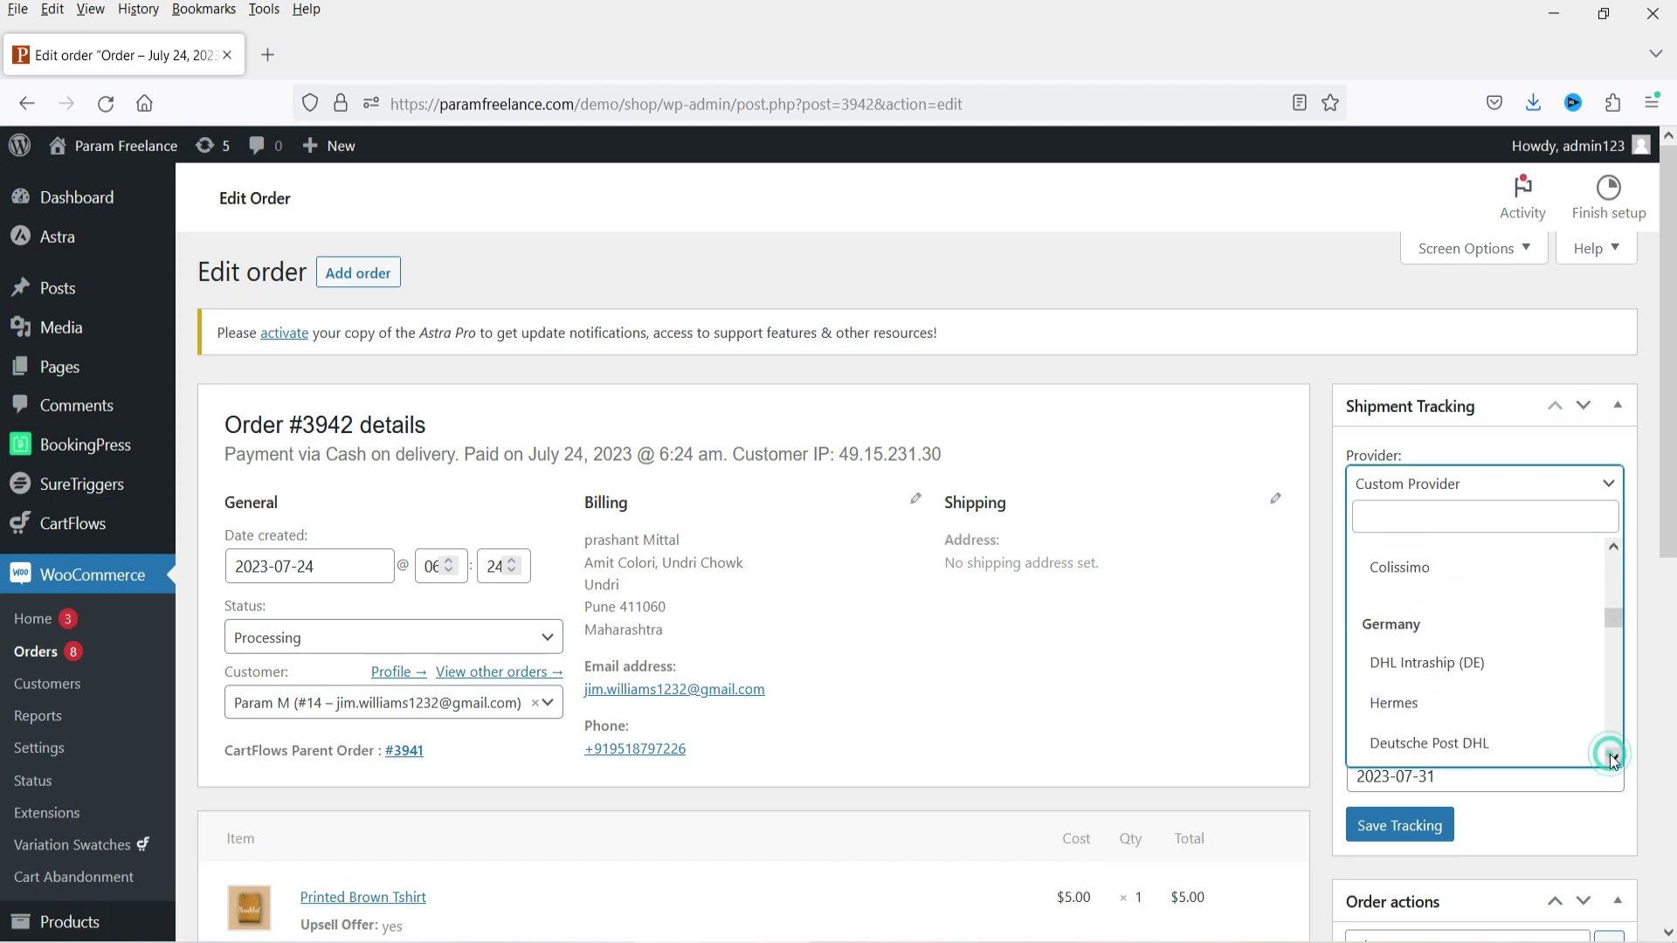
{"action": "scroll", "coordinate": [1613, 758], "scroll_direction": "down", "scroll_amount": 5}
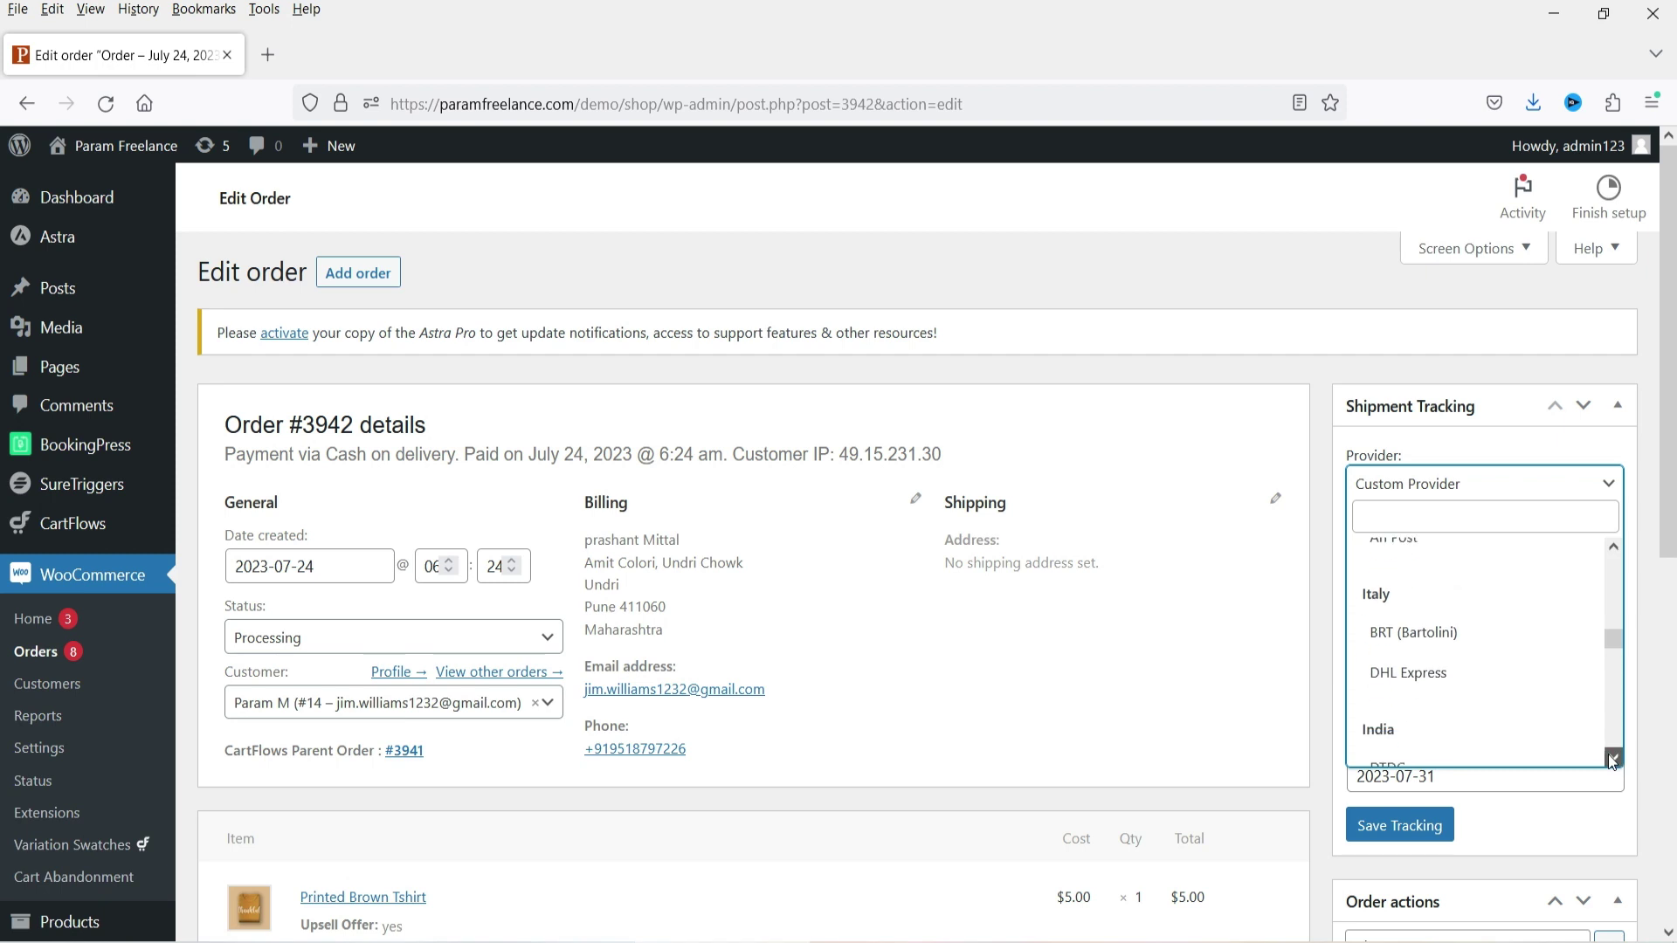
{"action": "scroll", "coordinate": [1598, 663], "scroll_direction": "down", "scroll_amount": 1}
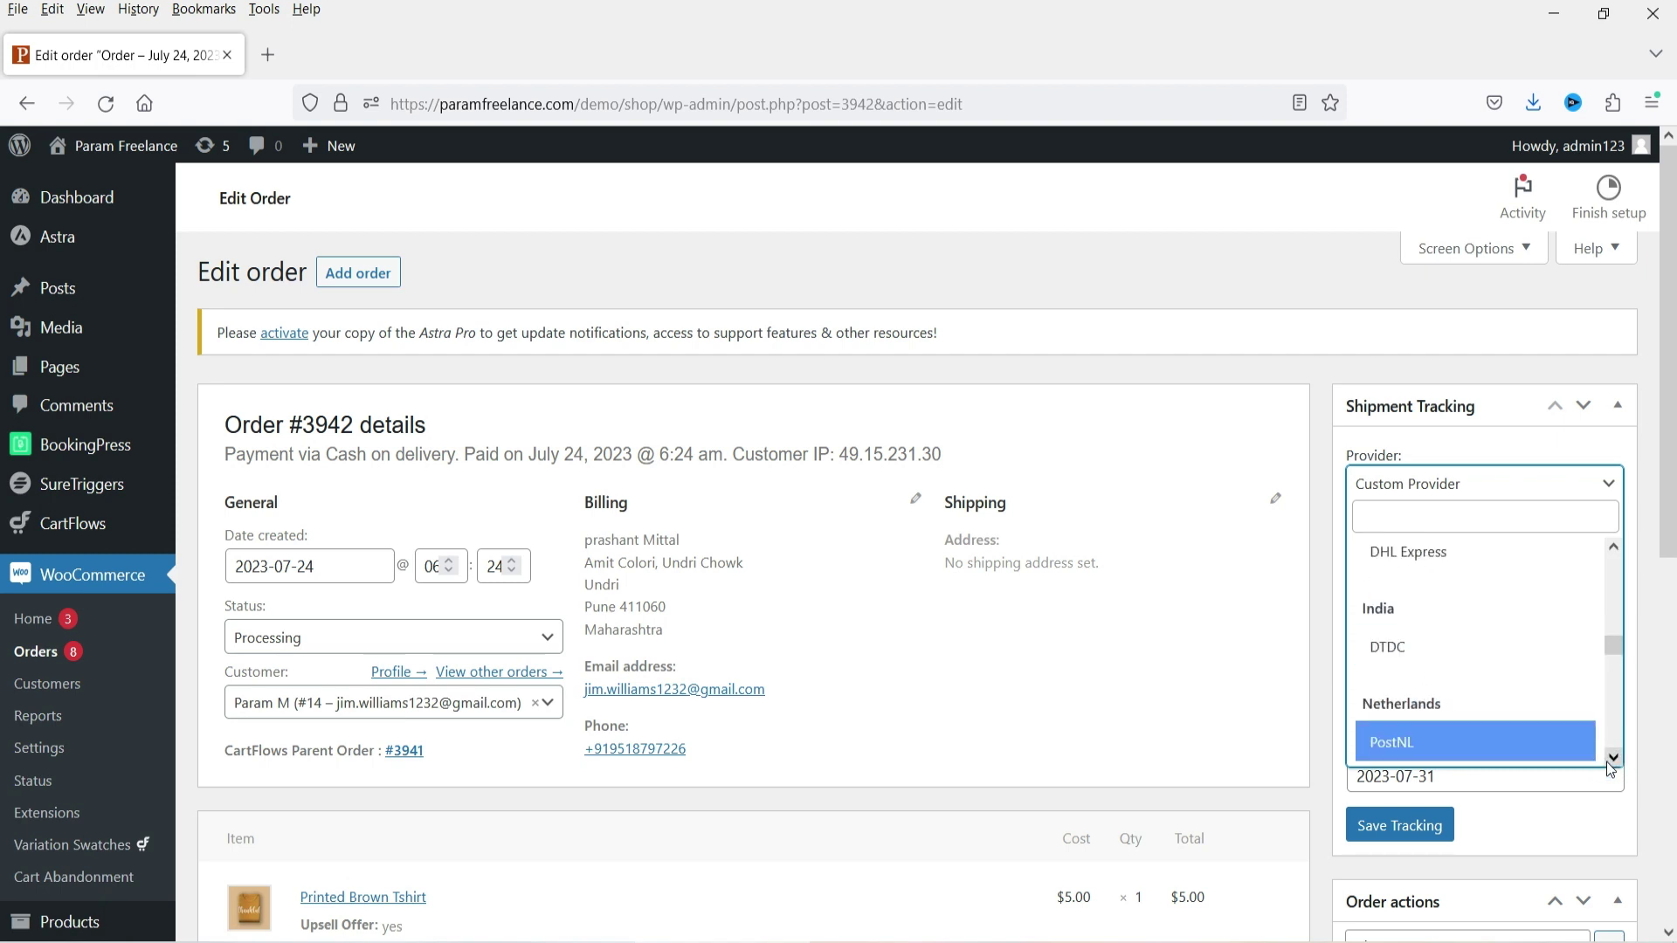
{"action": "scroll", "coordinate": [1614, 698], "scroll_direction": "down", "scroll_amount": 10}
{"action": "scroll", "coordinate": [1613, 730], "scroll_direction": "down", "scroll_amount": 3}
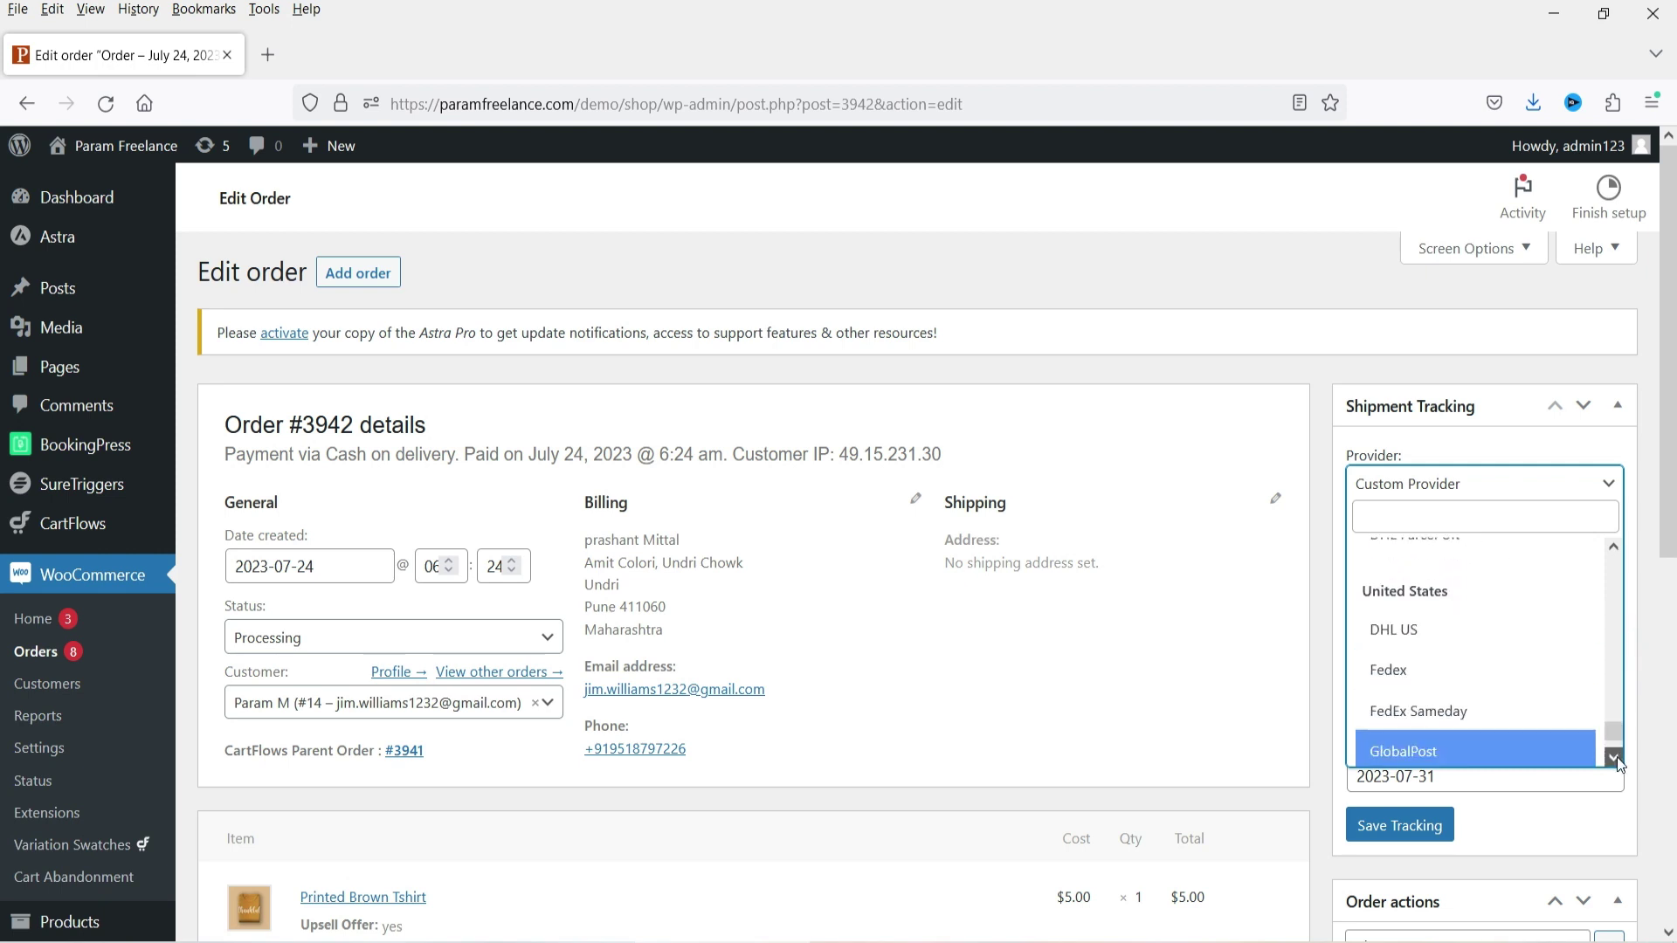
Step: Select DHL US as the shipping provider
{"action": "left_click", "coordinate": [1614, 758]}
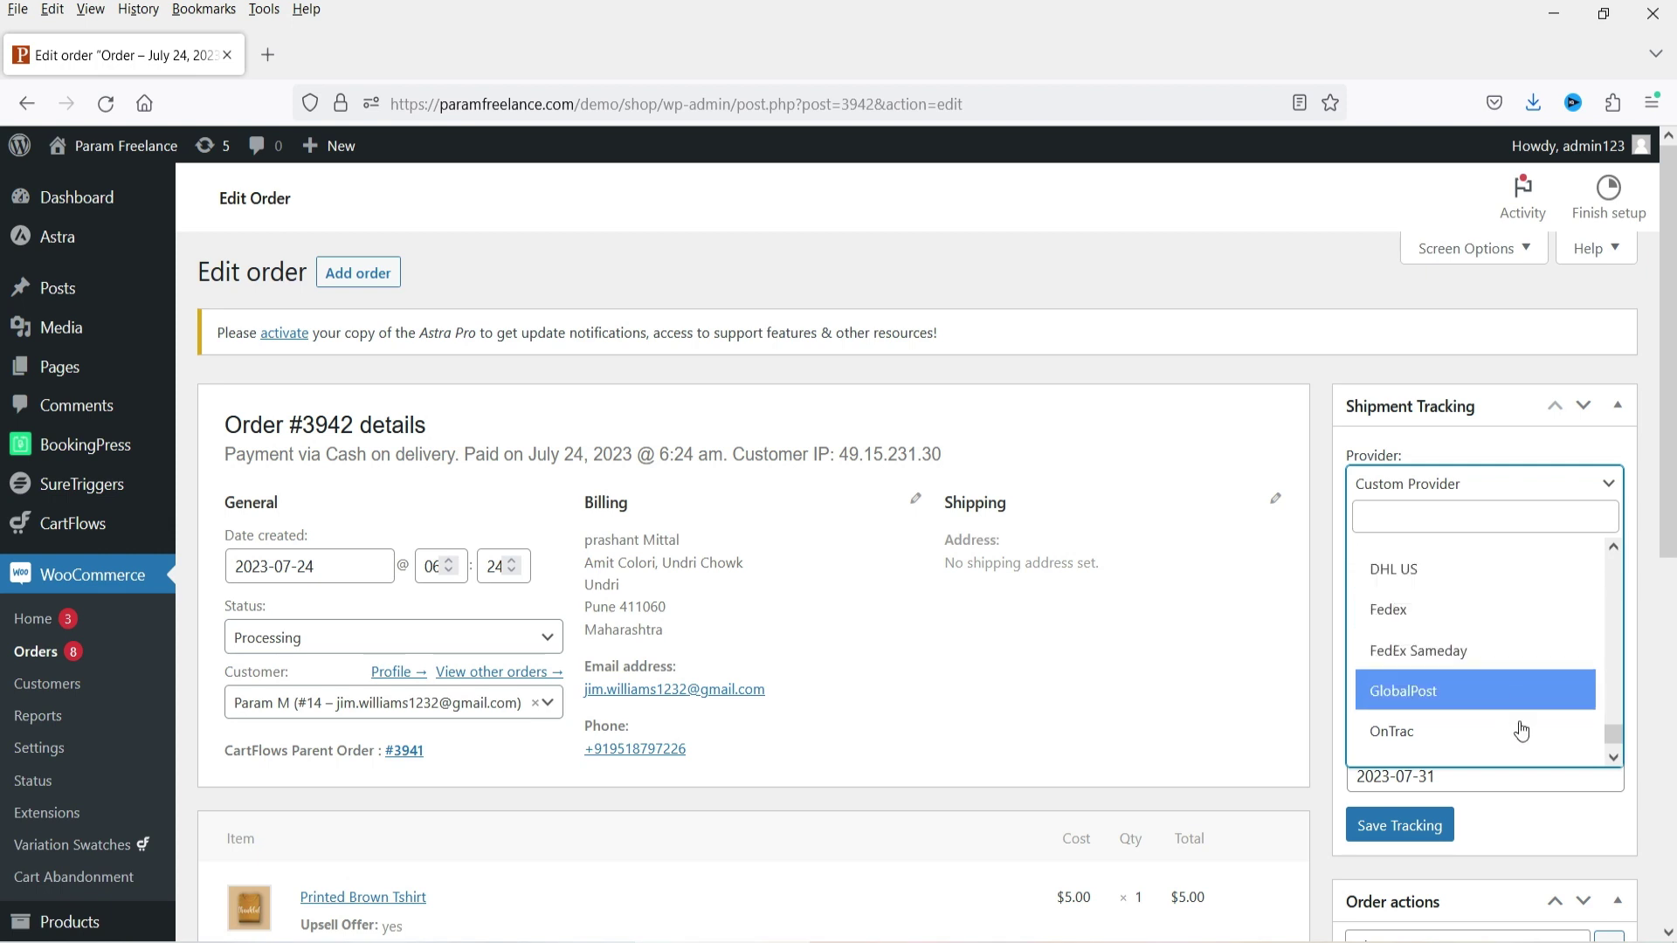
{"action": "left_click", "coordinate": [1614, 757]}
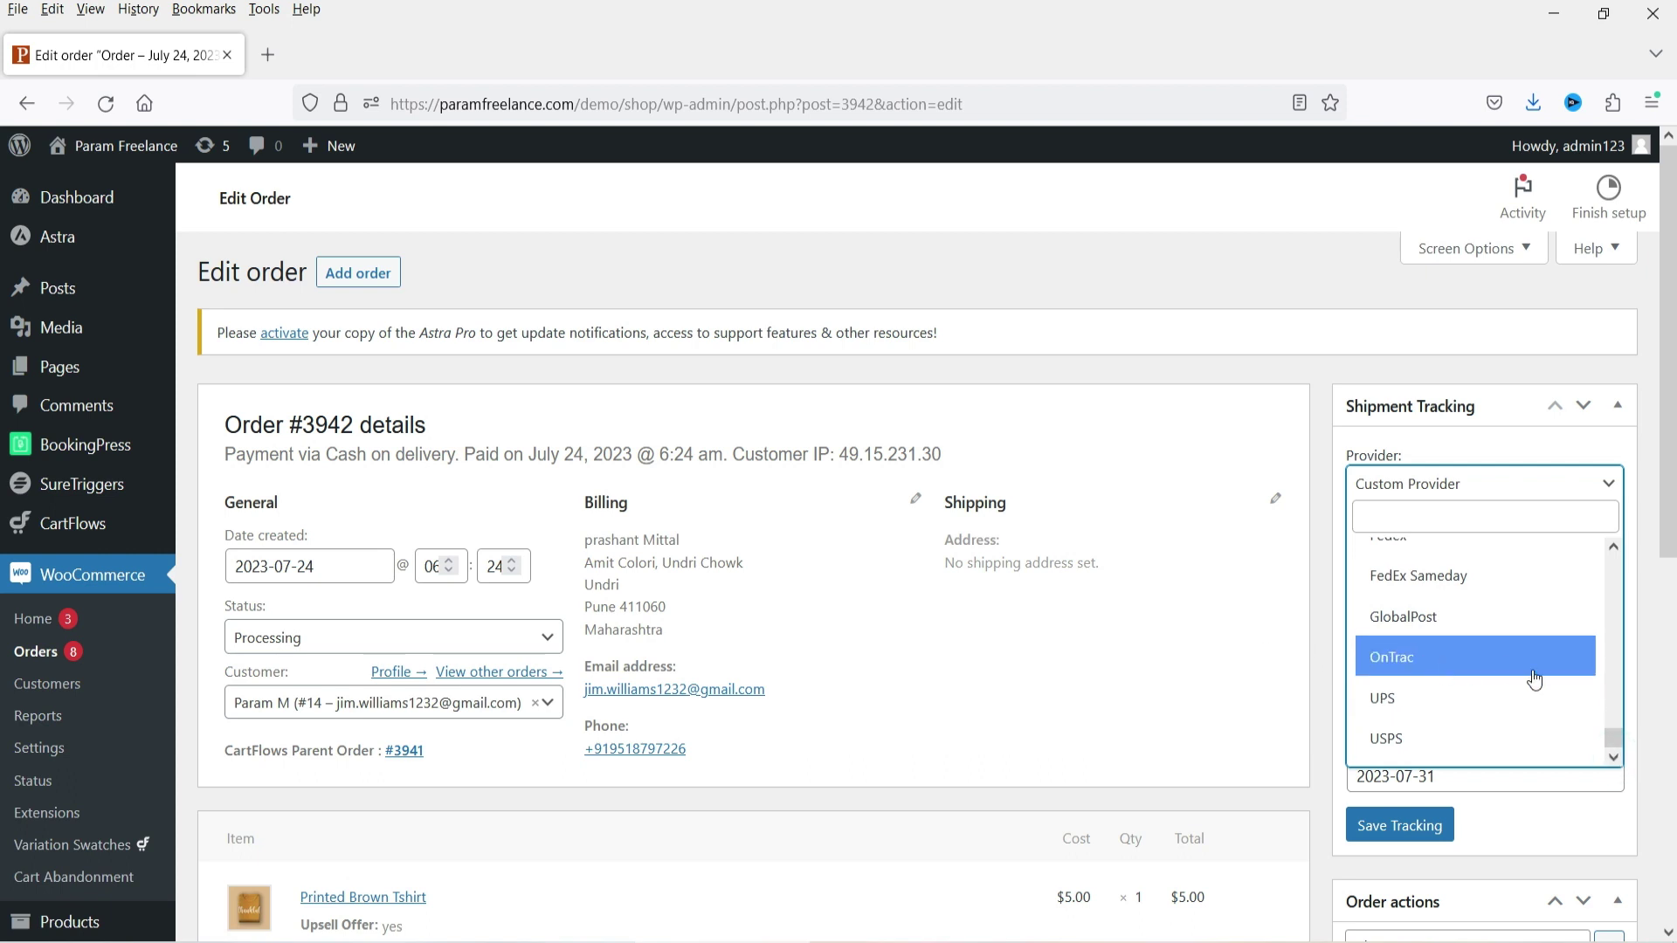
{"action": "left_click", "coordinate": [1612, 548]}
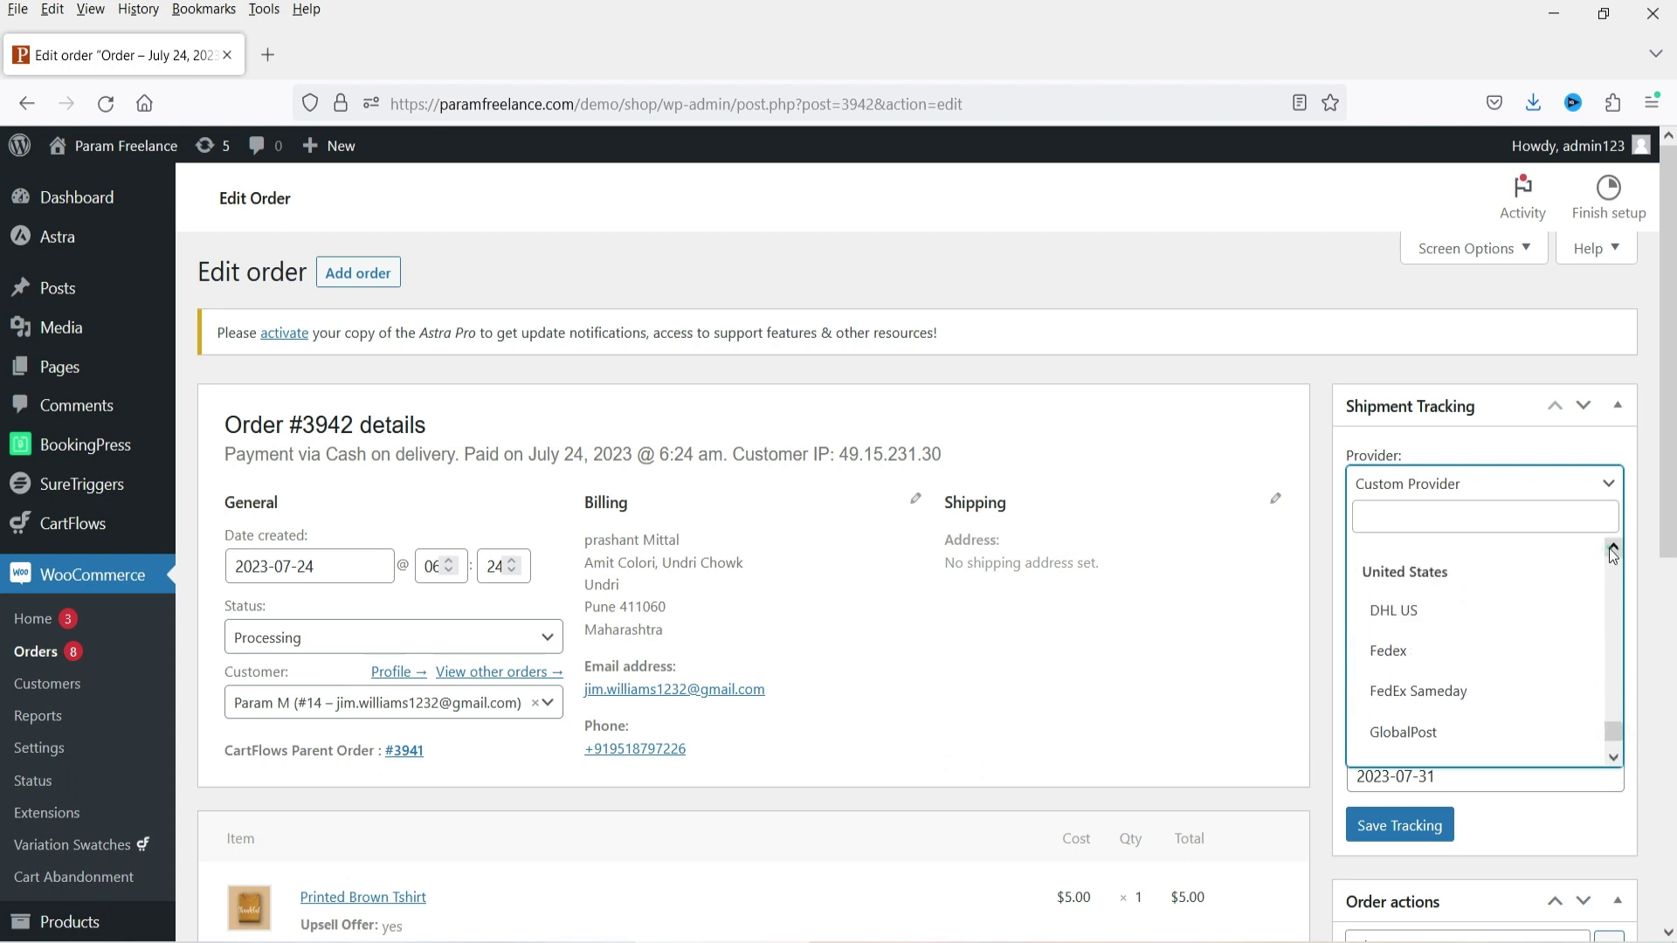
{"action": "left_click", "coordinate": [1446, 616]}
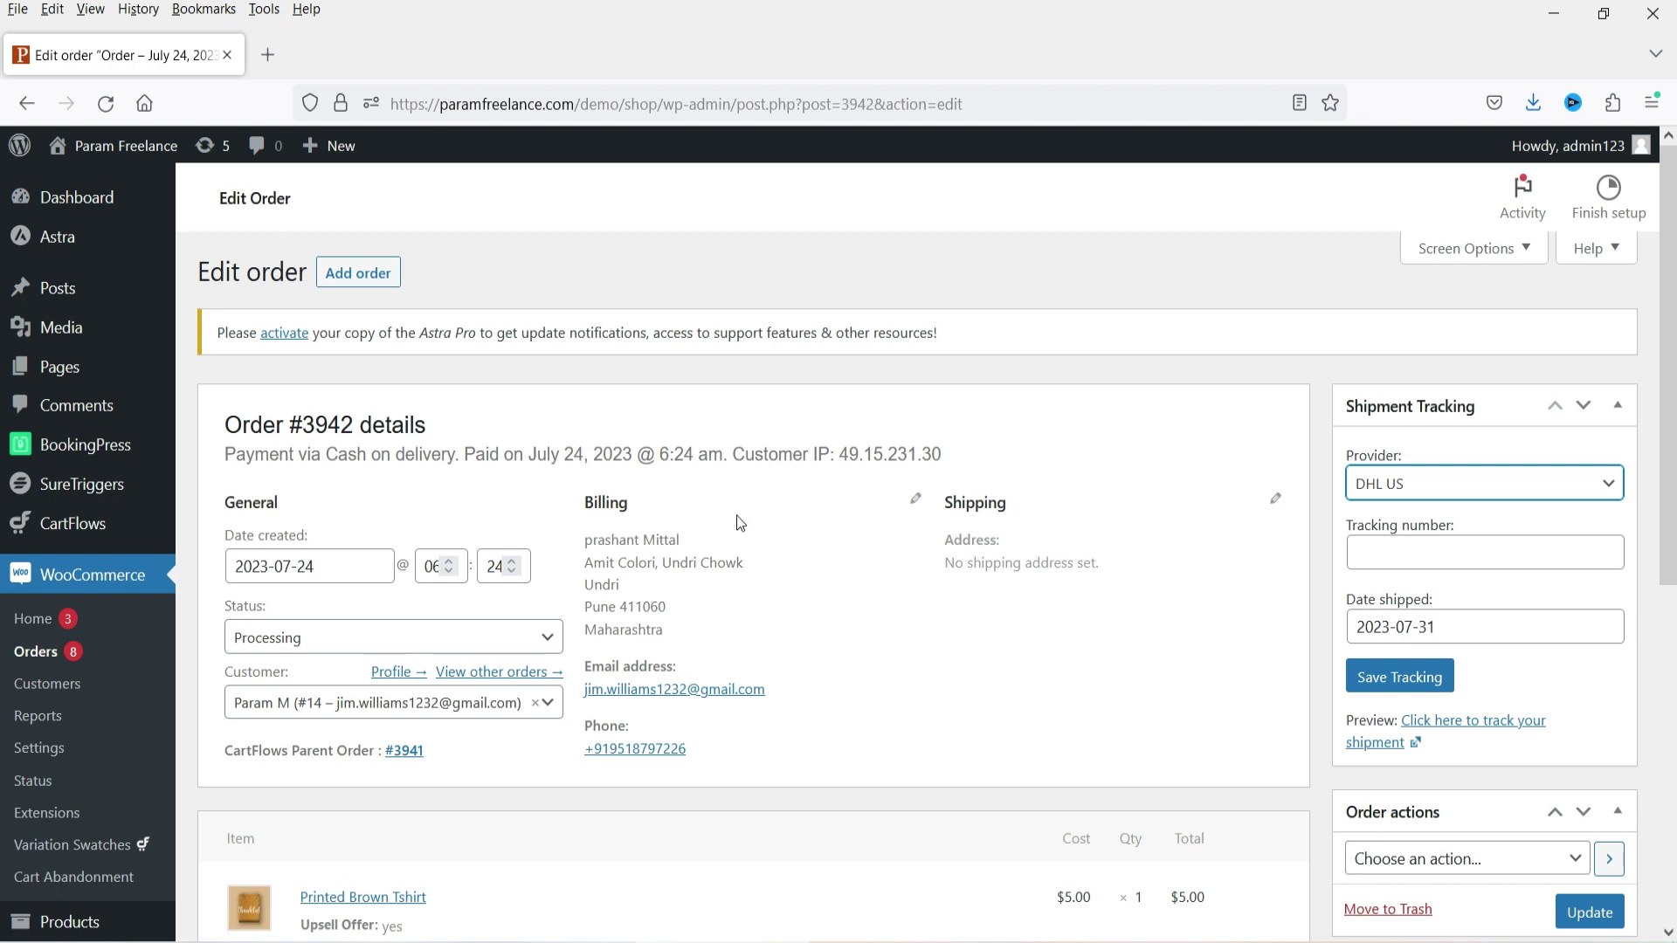
{"action": "left_click", "coordinate": [1387, 553]}
{"action": "type", "text": "987654321054"}
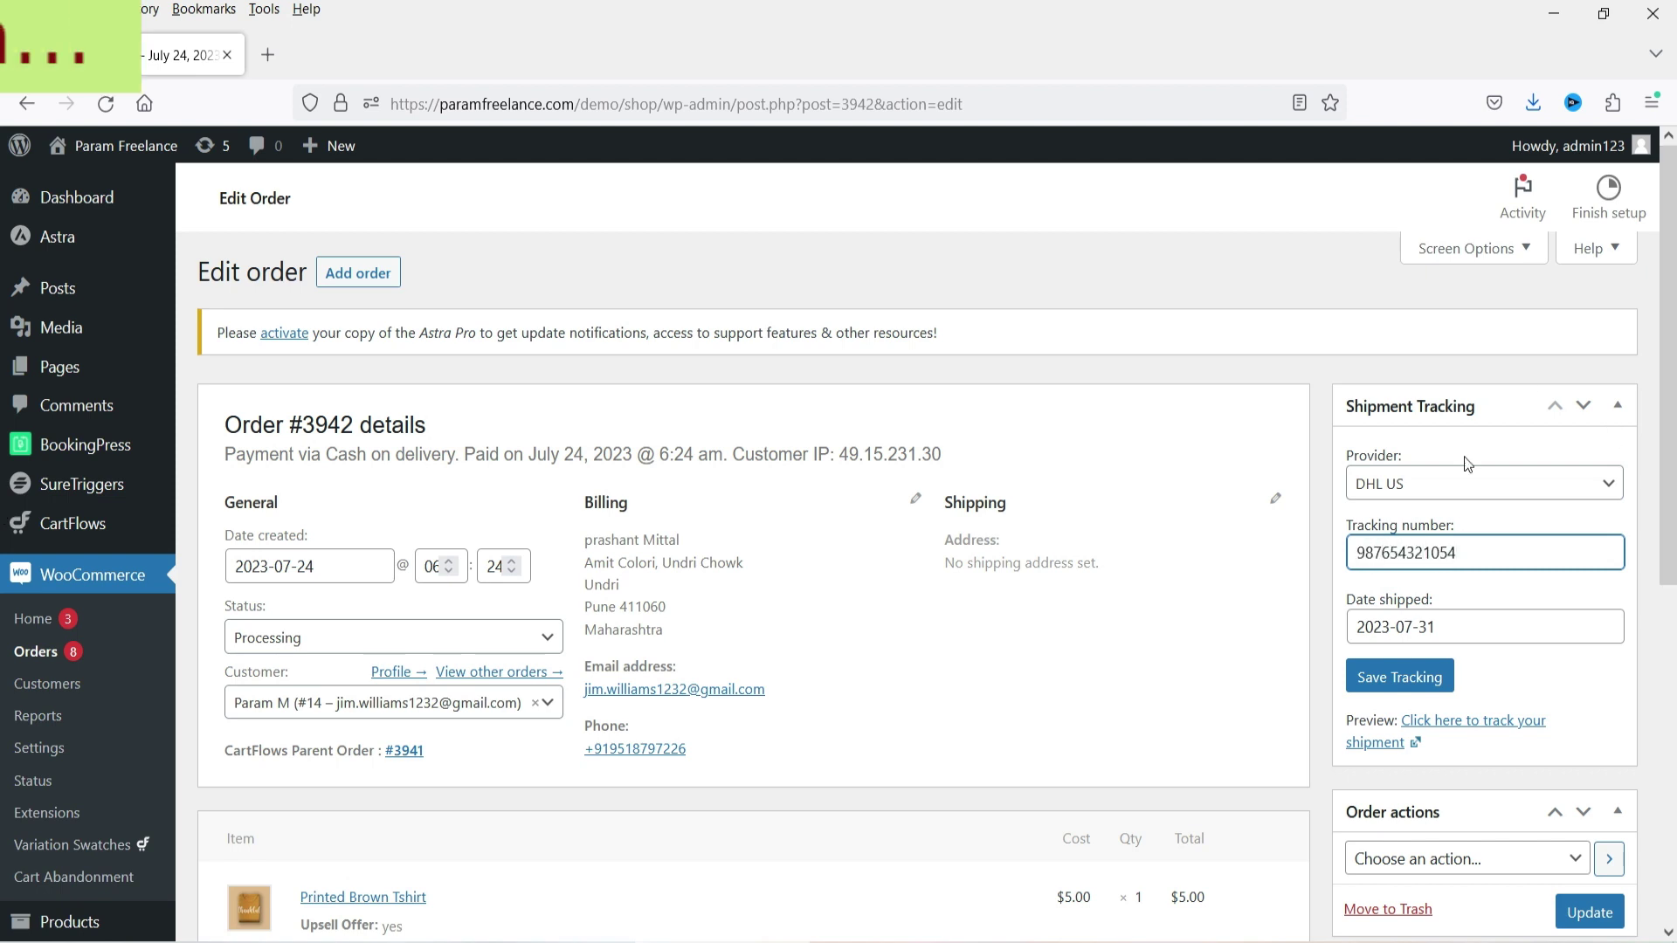
{"action": "left_click", "coordinate": [1452, 623]}
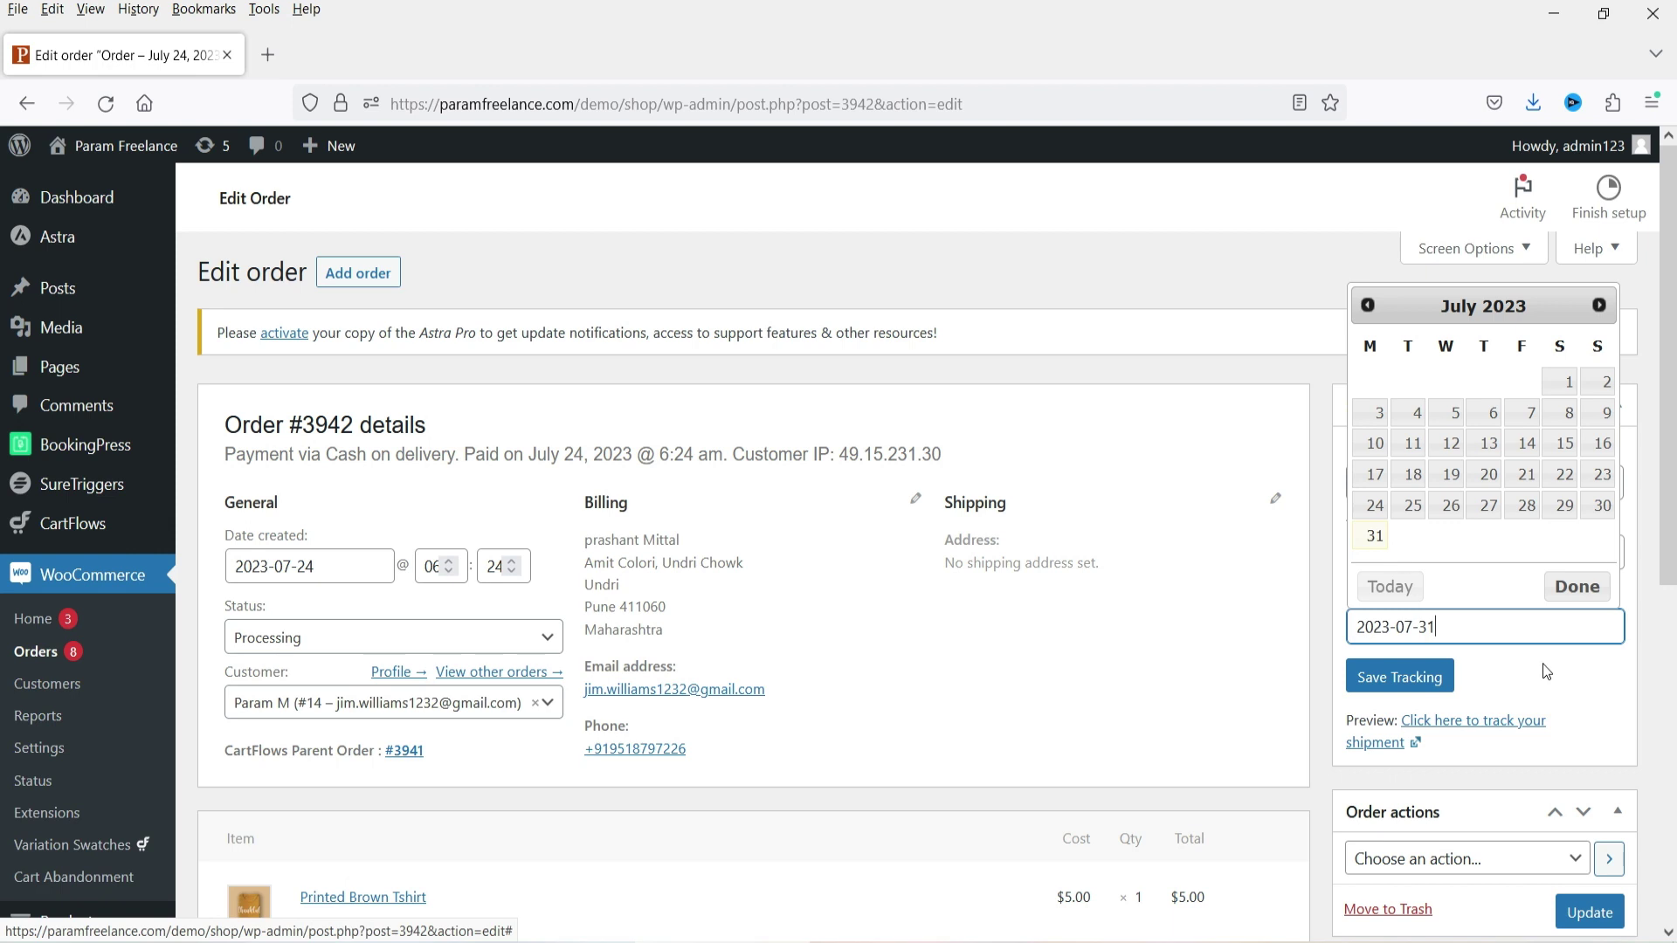
{"action": "left_click", "coordinate": [1375, 538]}
{"action": "left_click", "coordinate": [1416, 688]}
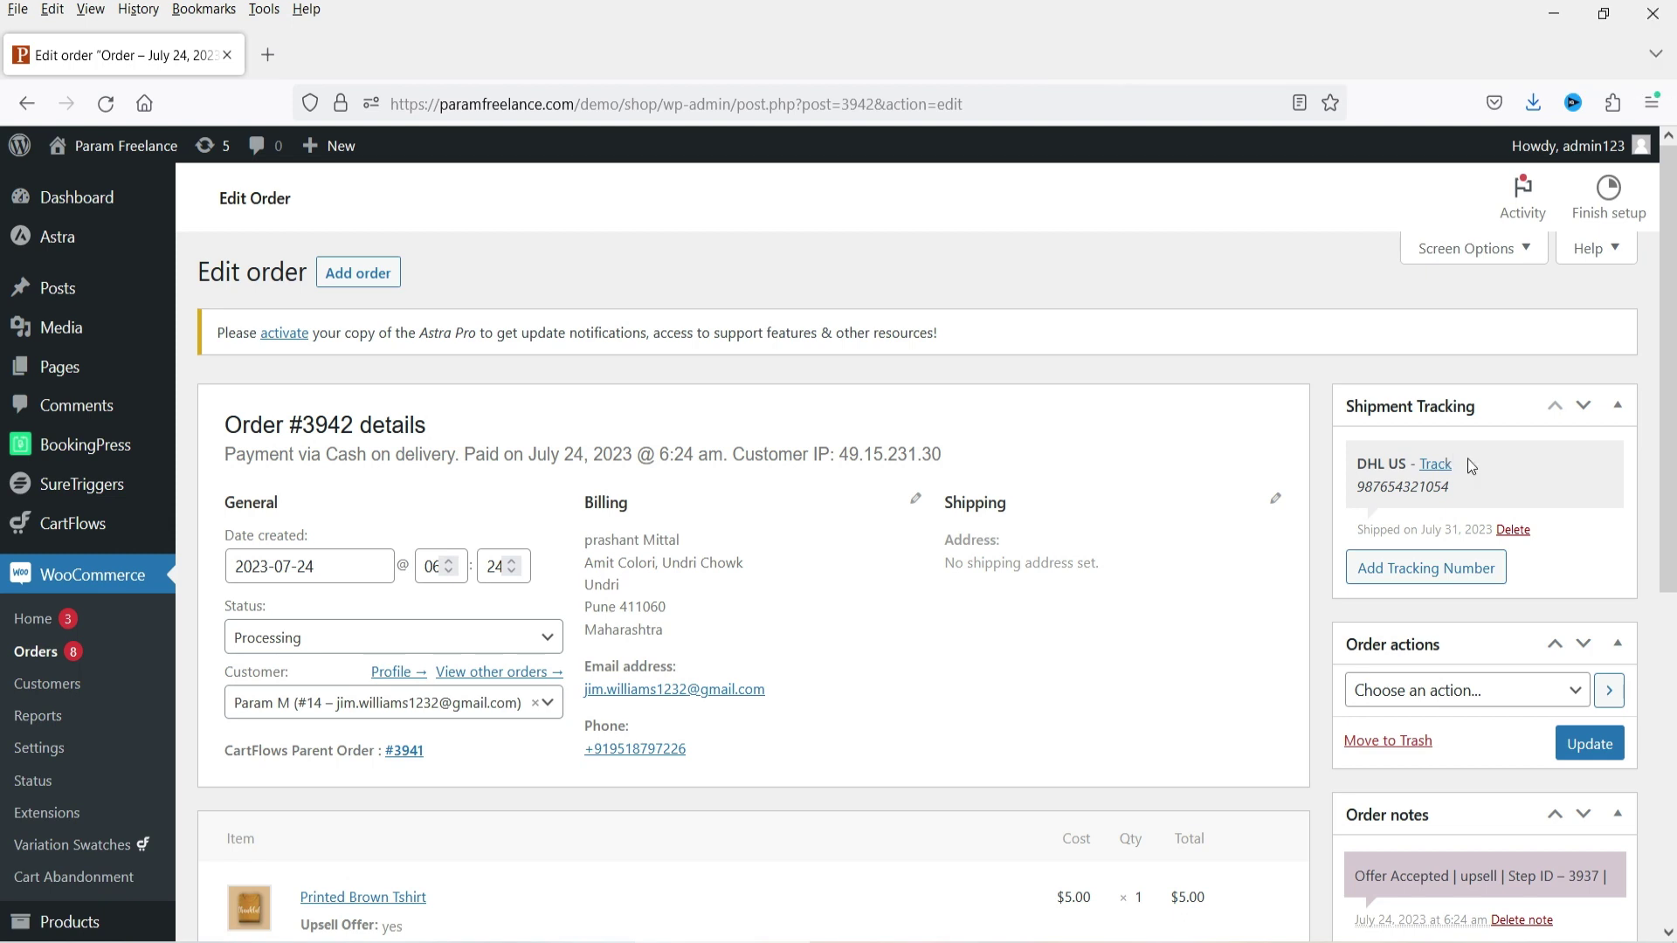
Step: Browse the provider list for another tracking entry, leaving DHL US unchanged
{"action": "left_click", "coordinate": [1445, 570]}
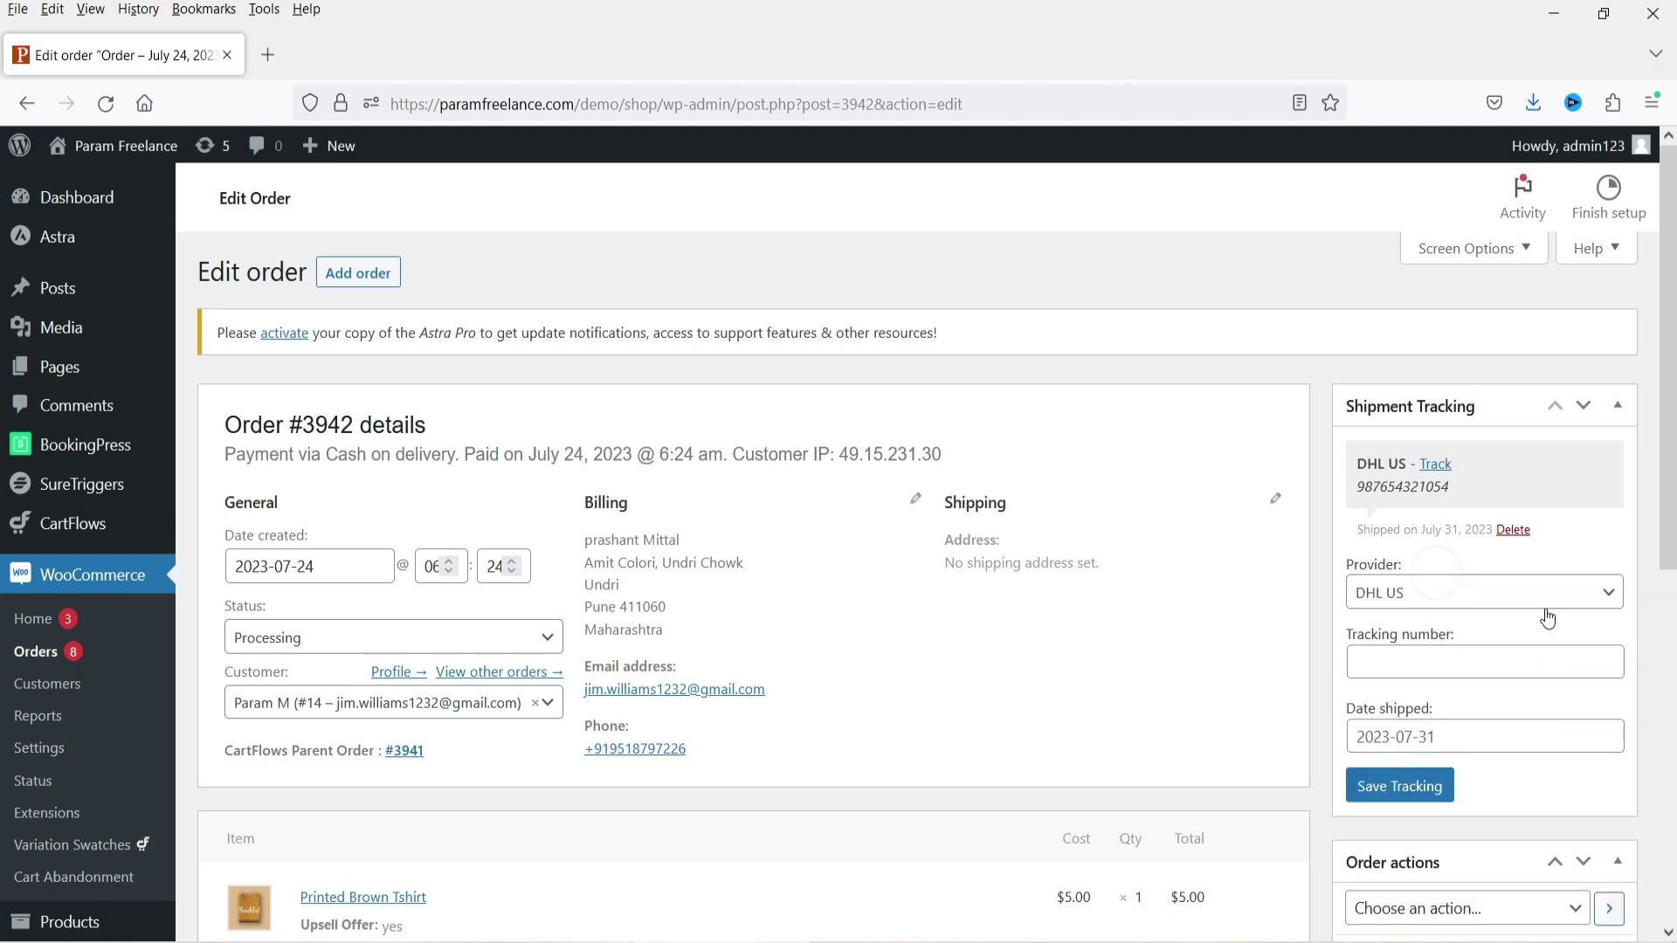
{"action": "left_click", "coordinate": [1541, 595]}
{"action": "left_click", "coordinate": [1565, 589]}
Step: Switch to the customer's browser and reload the My account Orders page
{"action": "left_click_drag", "start_coordinate": [484, 453], "coordinate": [226, 425]}
{"action": "left_click", "coordinate": [514, 432]}
{"action": "key", "text": "alt+Tab"}
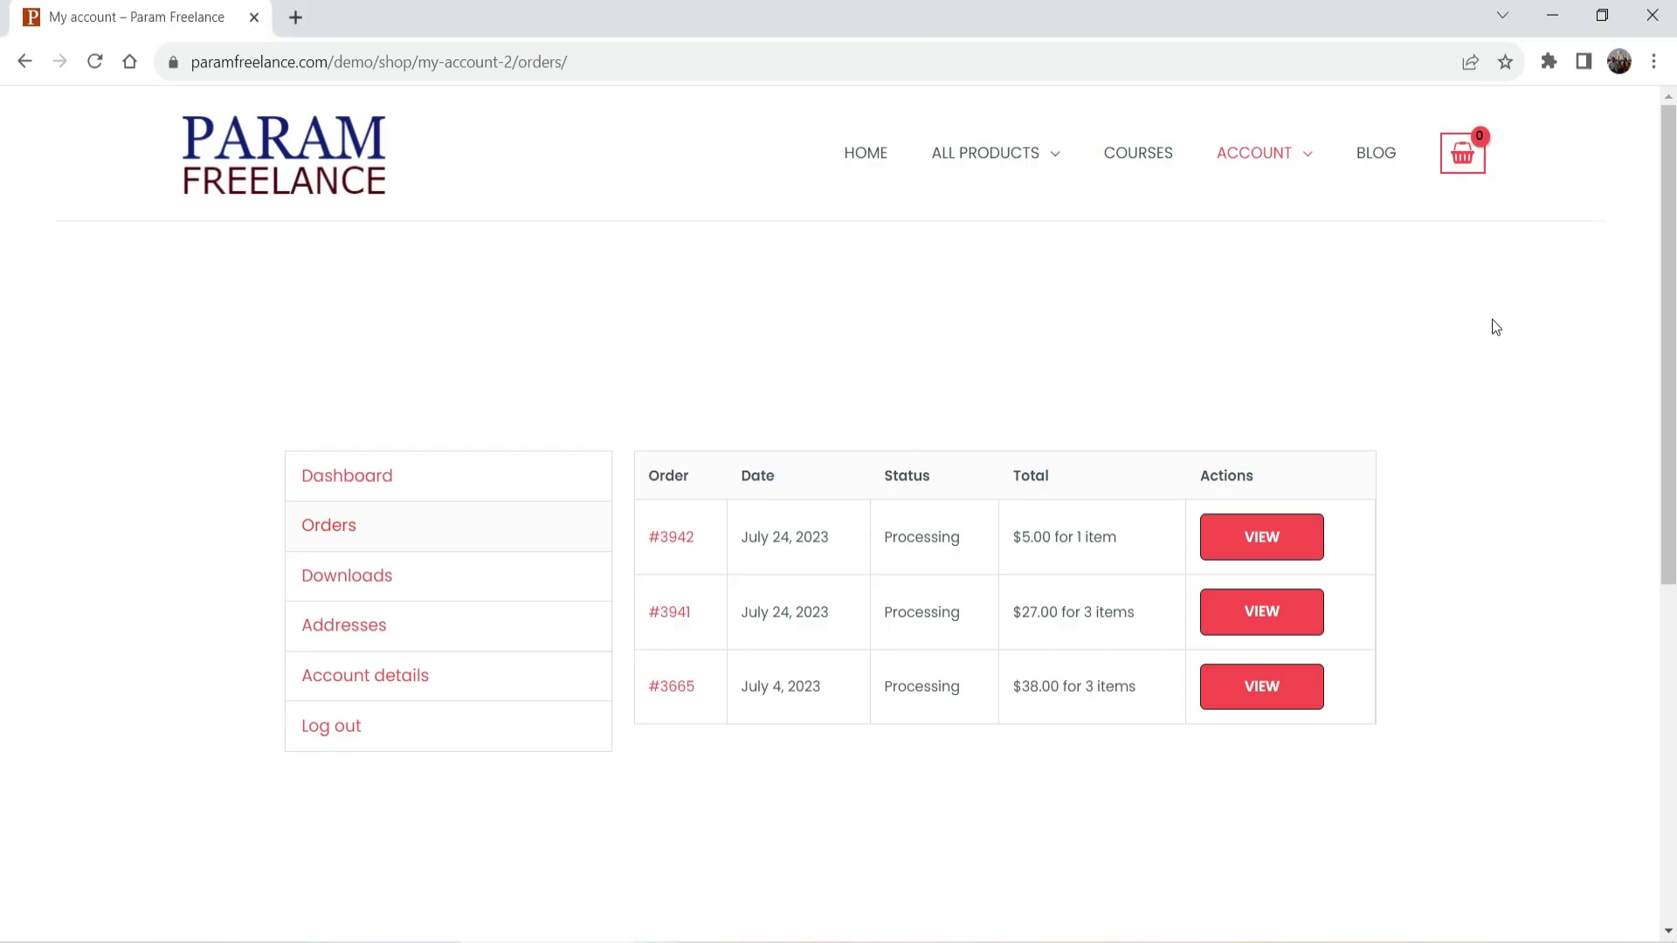
{"action": "left_click", "coordinate": [92, 63]}
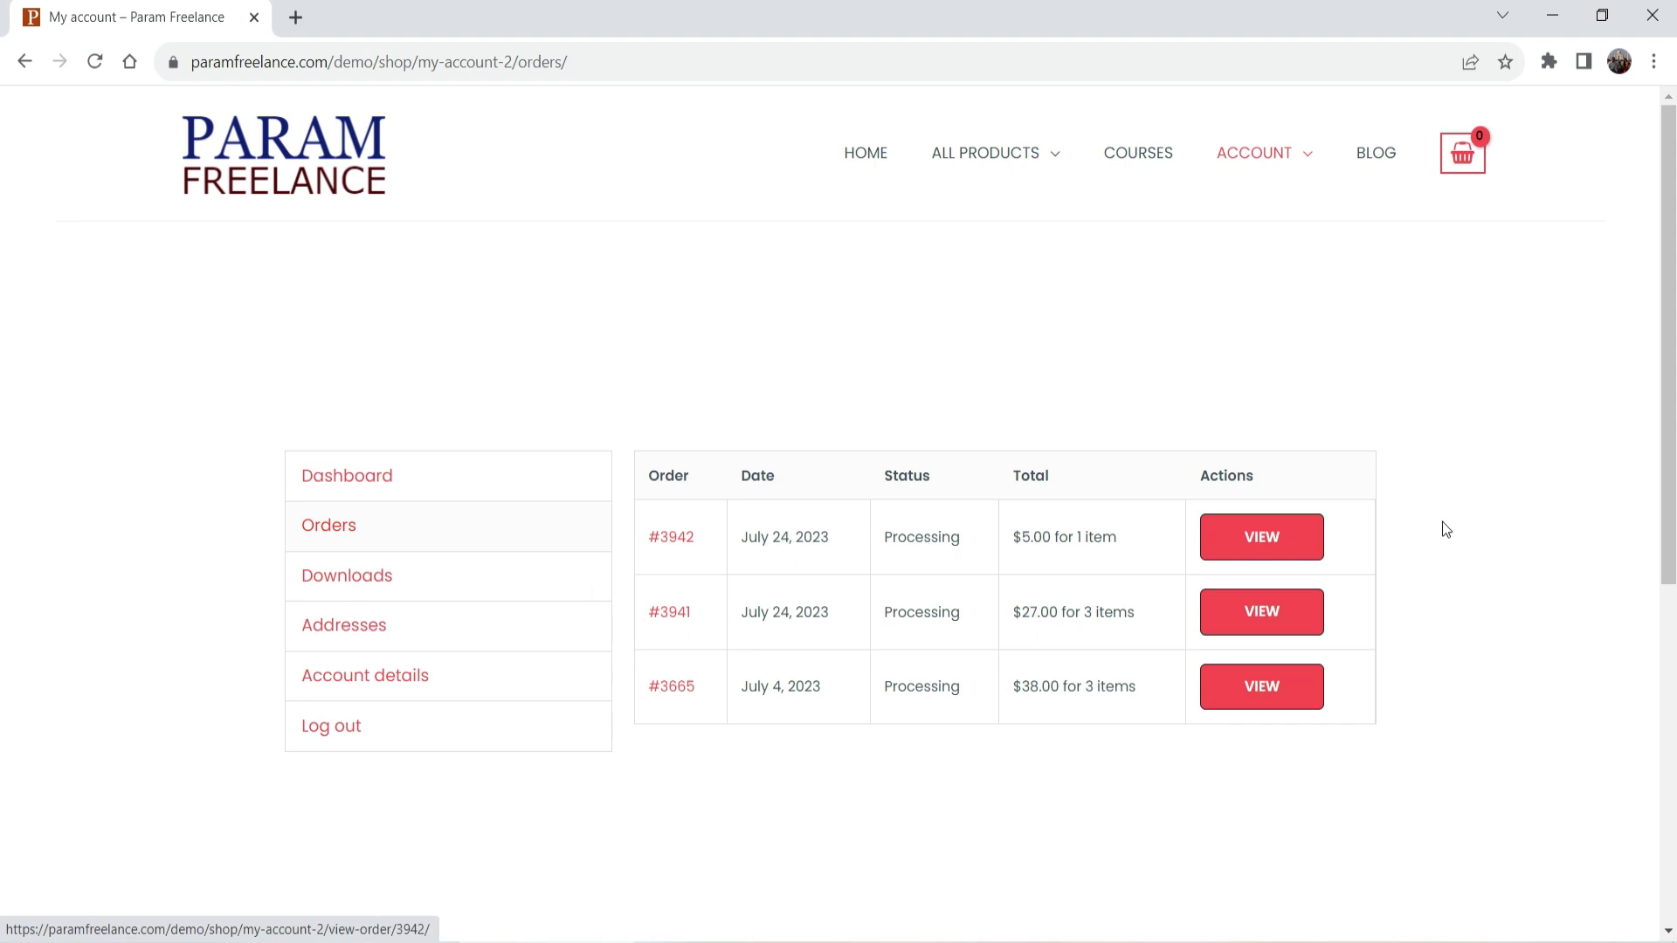
Step: Open order #3942's customer view and highlight its Tracking Information section
{"action": "left_click", "coordinate": [1284, 529]}
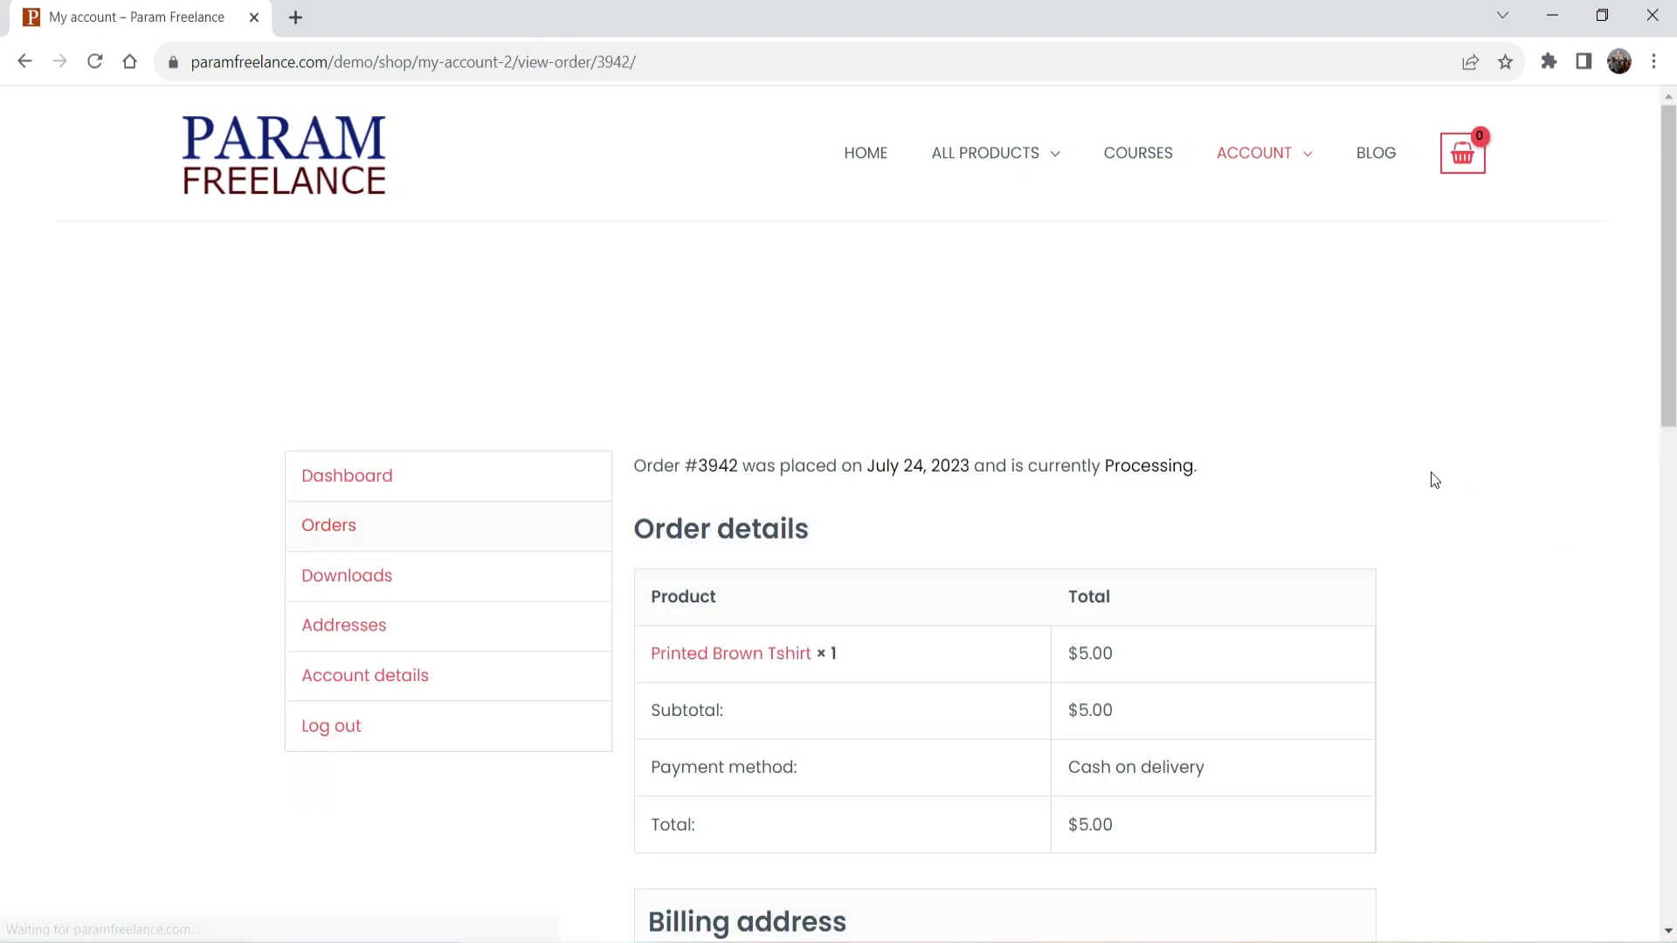
{"action": "scroll", "coordinate": [1421, 446], "scroll_direction": "down", "scroll_amount": 10}
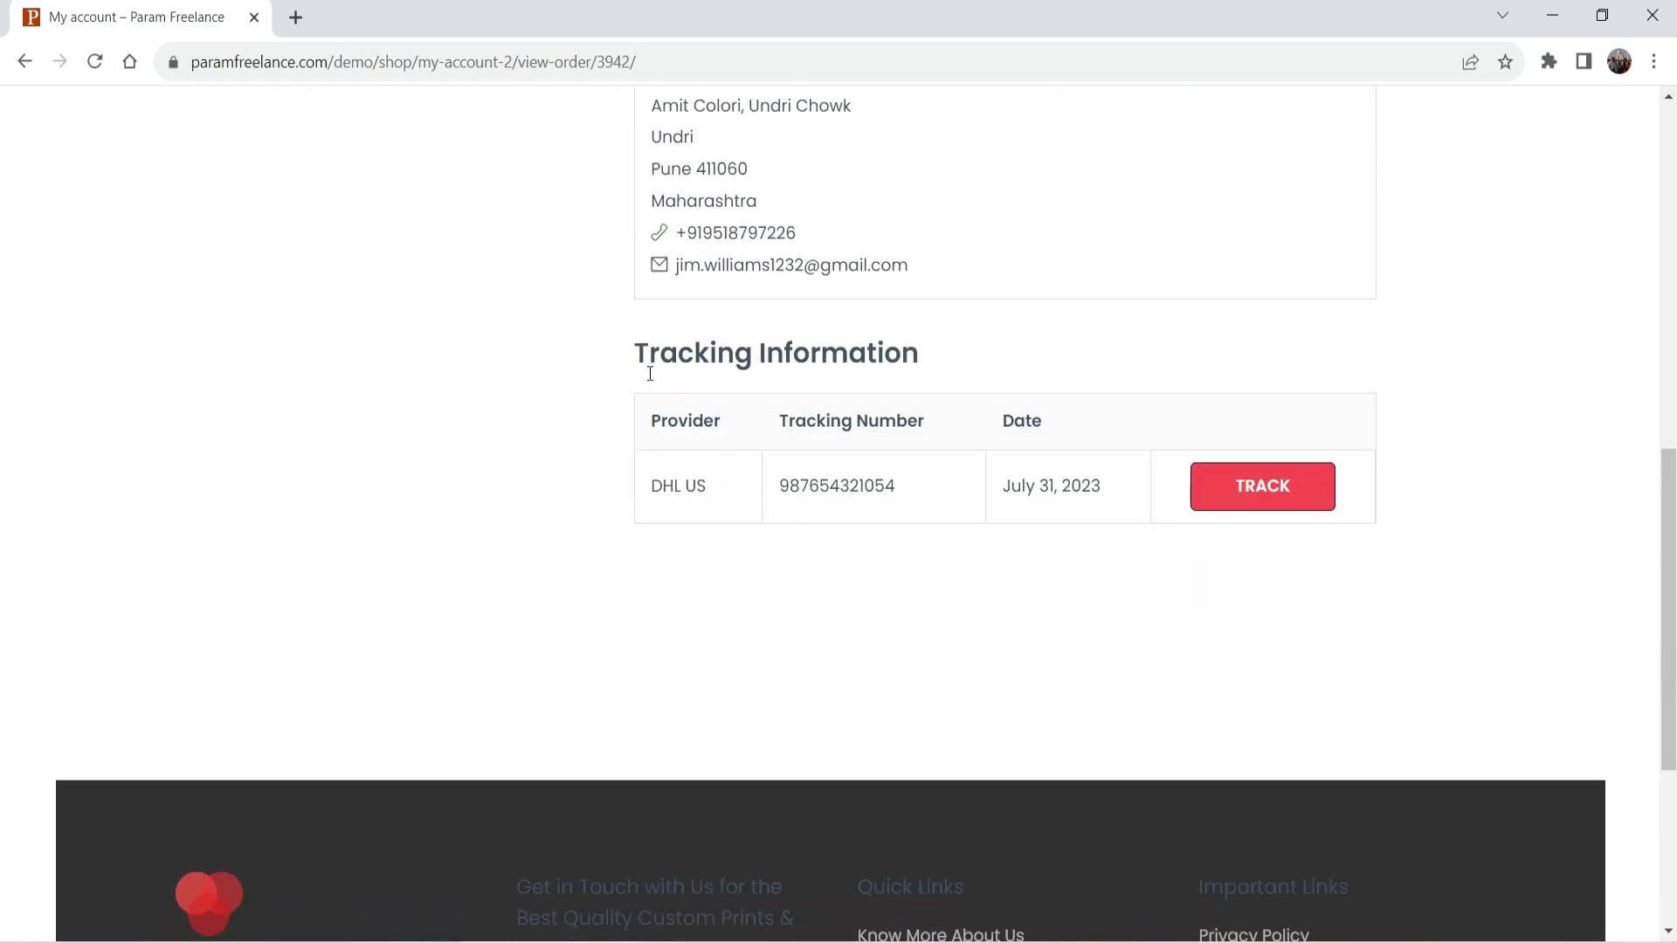
{"action": "mouse_move", "coordinate": [630, 352]}
{"action": "left_mouse_down"}
{"action": "mouse_move", "coordinate": [930, 349]}
{"action": "mouse_move", "coordinate": [632, 358]}
{"action": "left_mouse_up"}
{"action": "left_click", "coordinate": [401, 523]}
{"action": "left_click", "coordinate": [545, 500]}
{"action": "left_click_drag", "start_coordinate": [932, 352], "coordinate": [630, 349]}
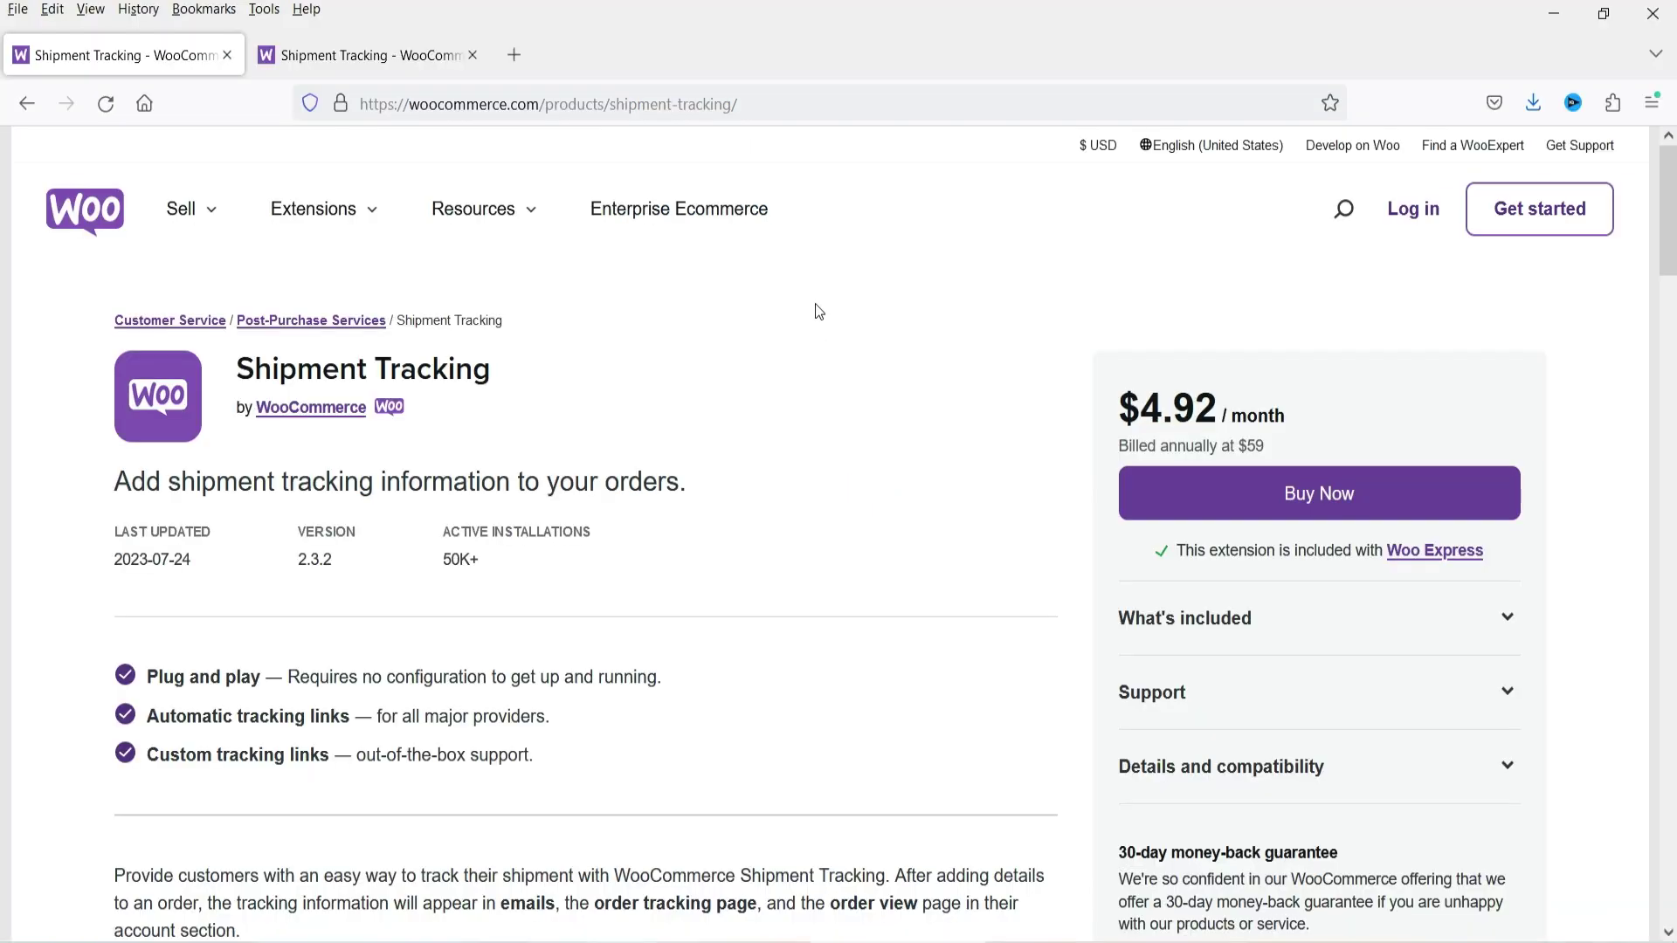
Step: Compare it with the full-size sample tracking email, then return to the product page
{"action": "scroll", "coordinate": [815, 306], "scroll_direction": "down", "scroll_amount": 8}
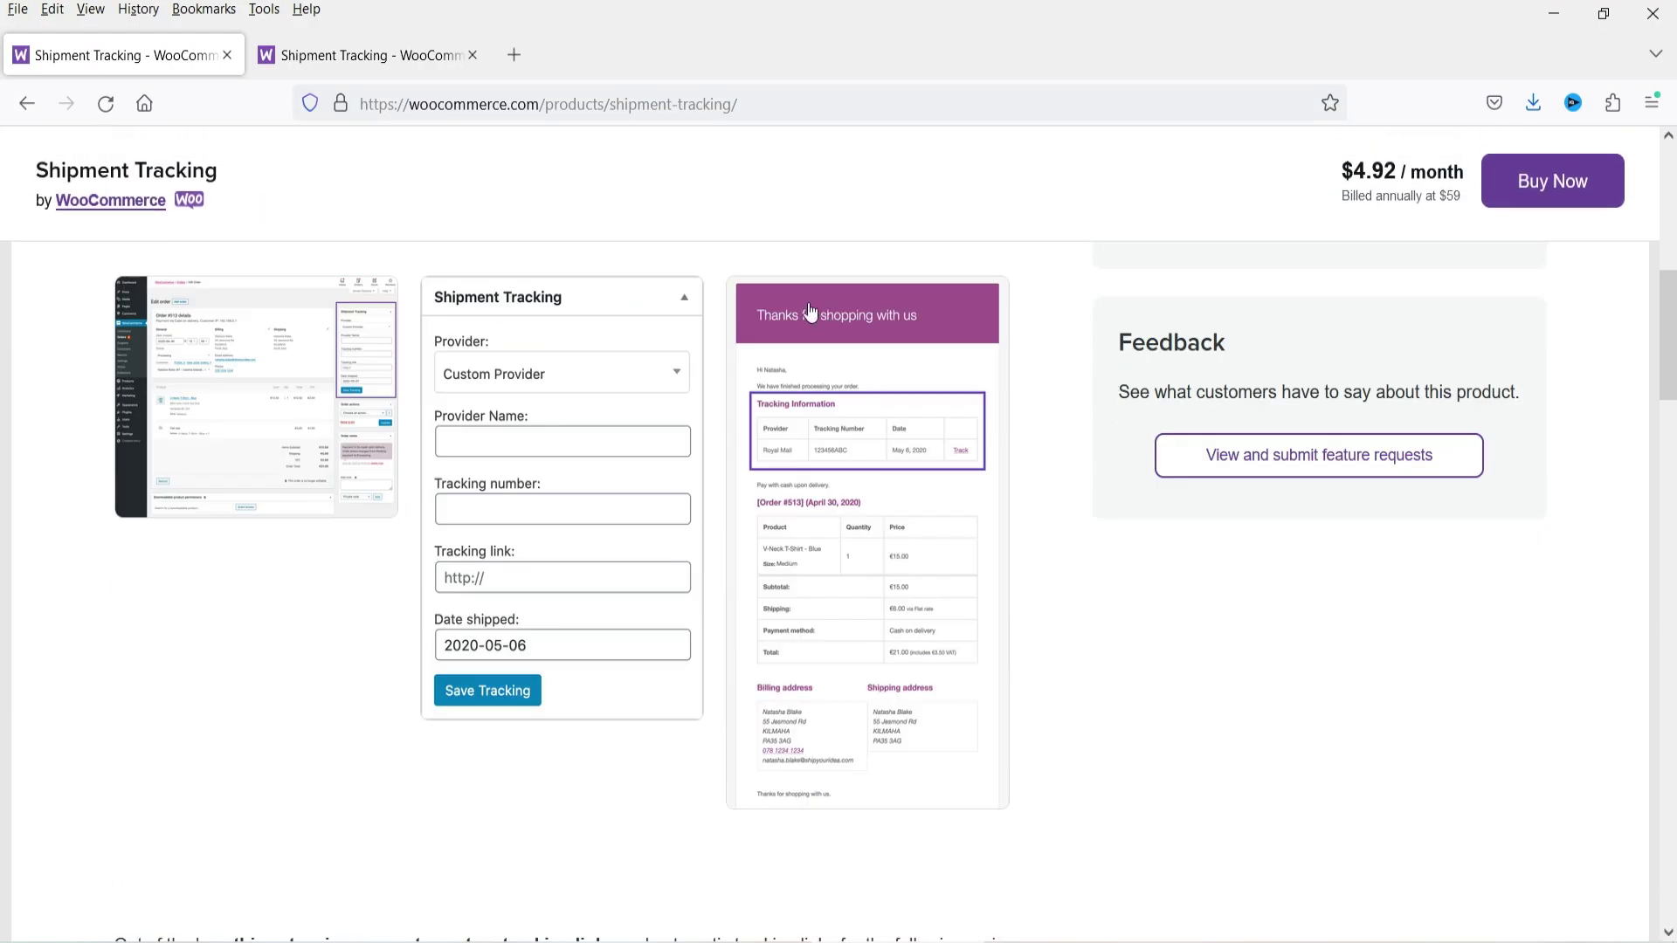
{"action": "left_click", "coordinate": [878, 538]}
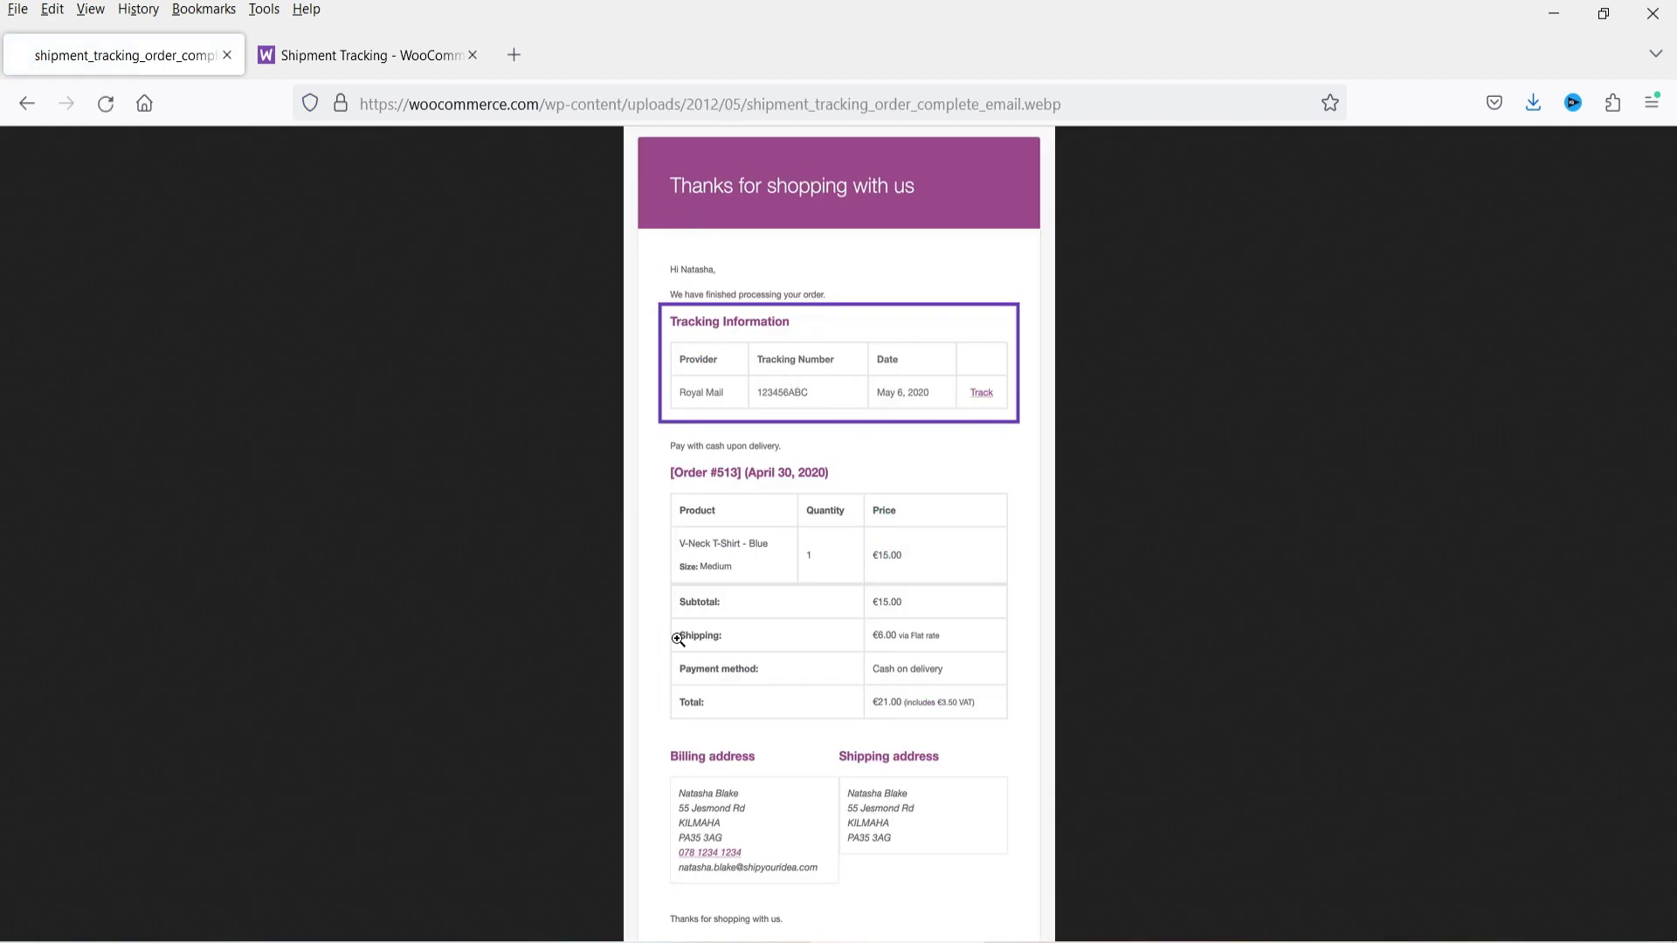
{"action": "left_click", "coordinate": [27, 104]}
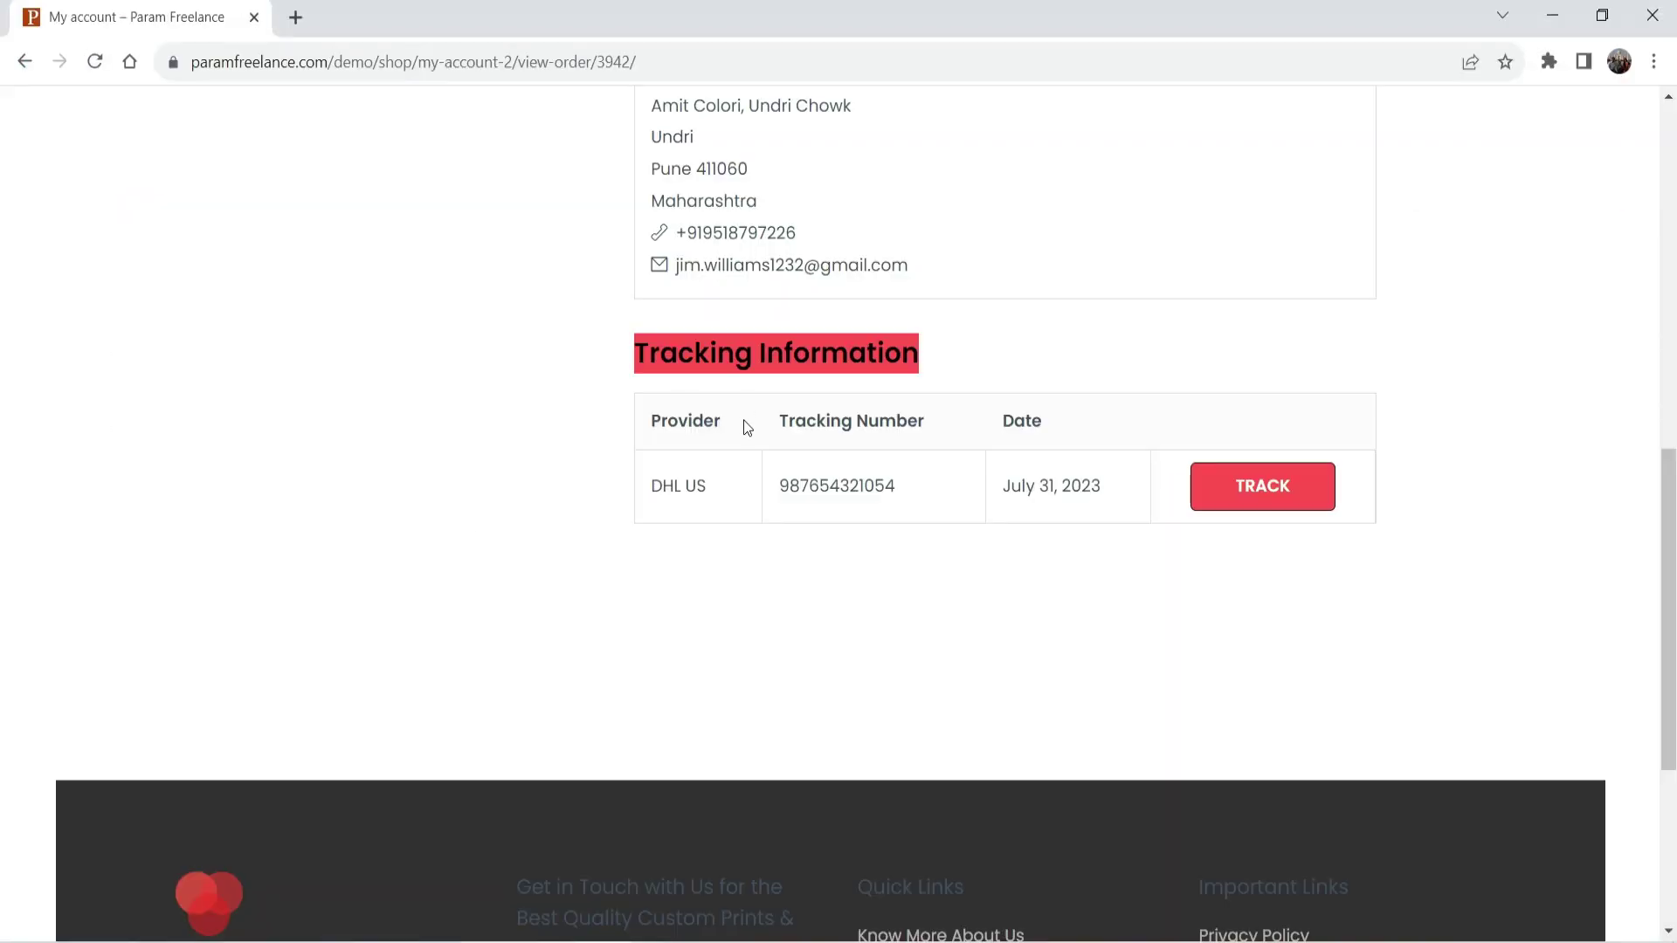
{"action": "left_click_drag", "start_coordinate": [714, 488], "coordinate": [625, 482]}
{"action": "left_click", "coordinate": [714, 515]}
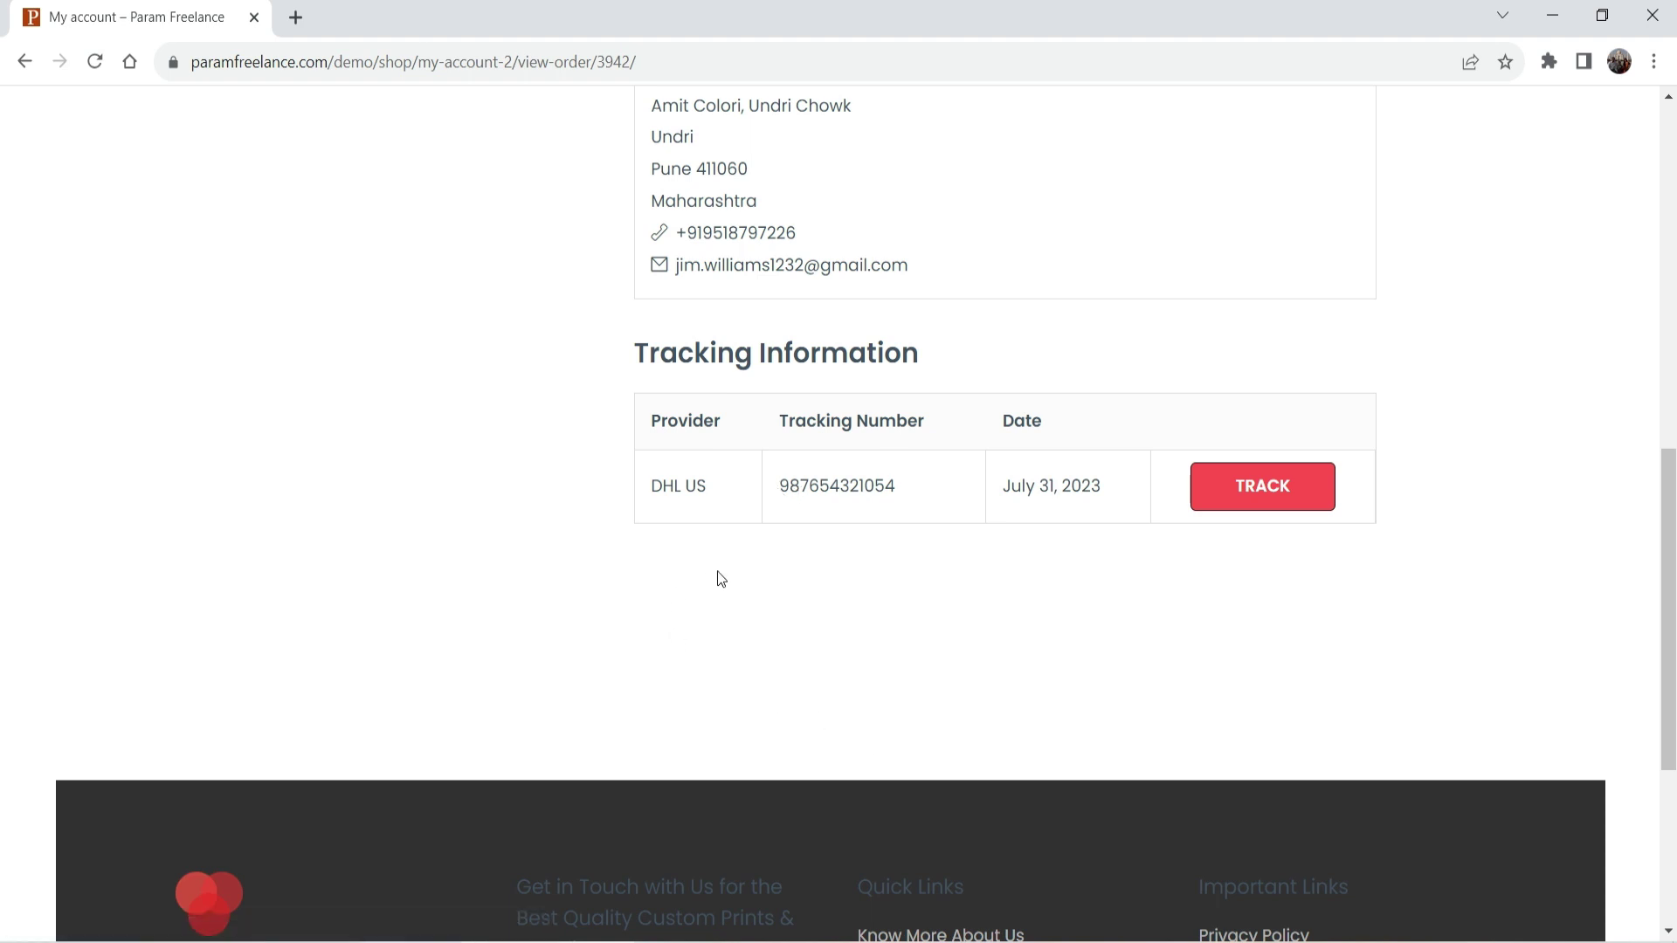
{"action": "left_click", "coordinate": [1310, 490]}
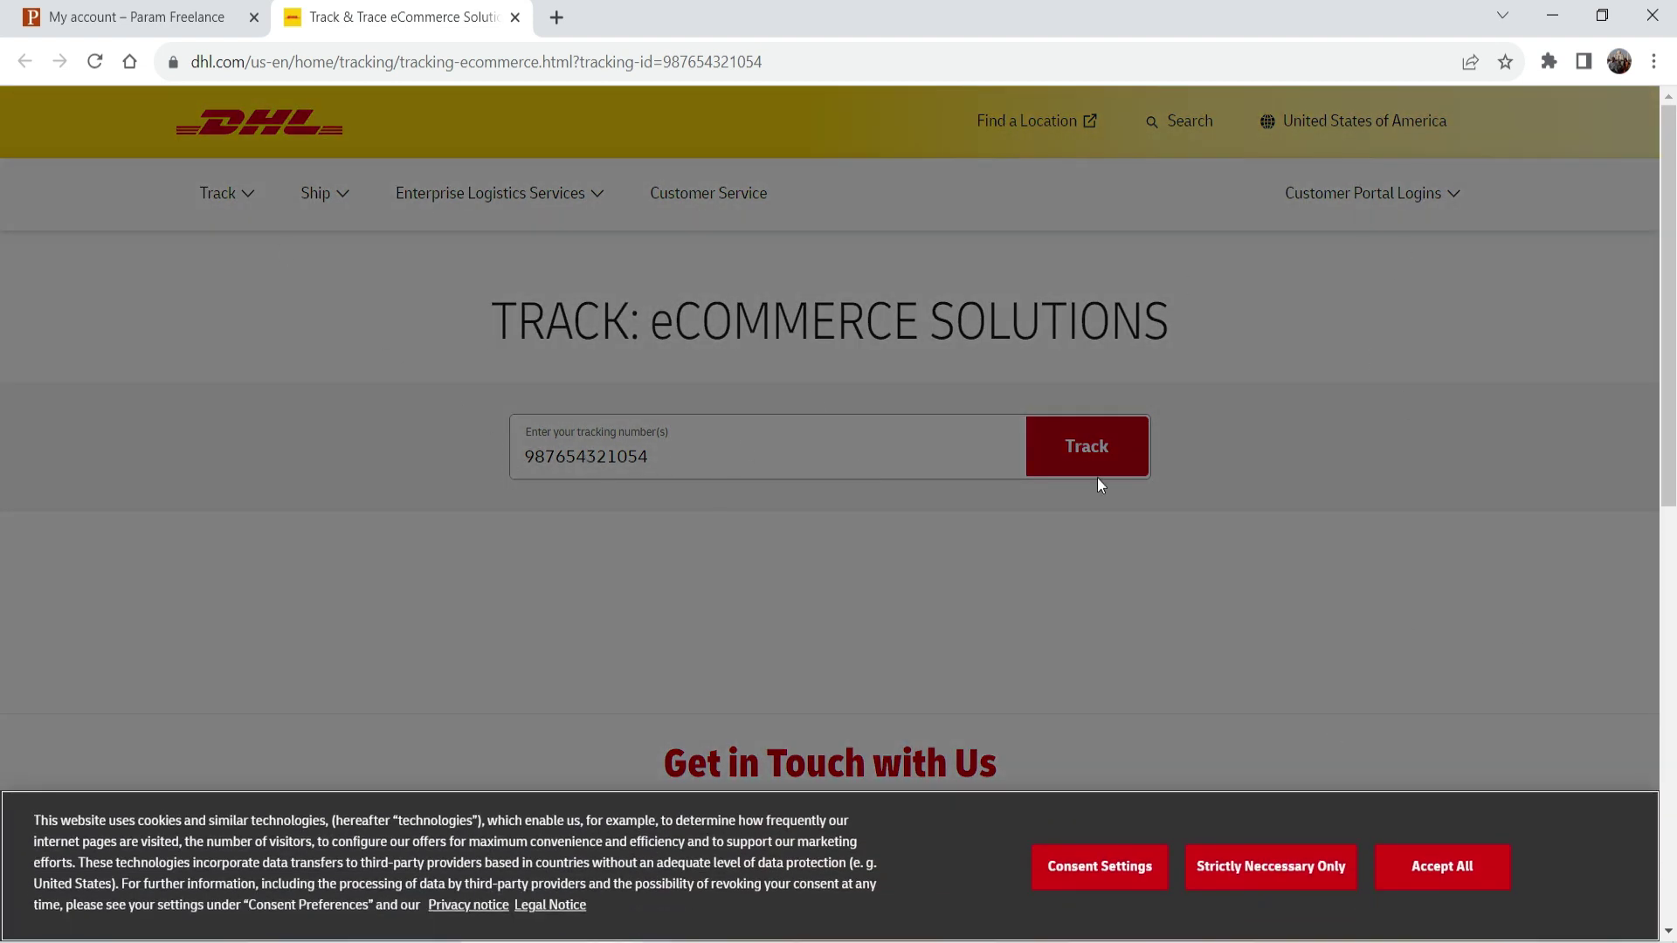
{"action": "left_click", "coordinate": [514, 17]}
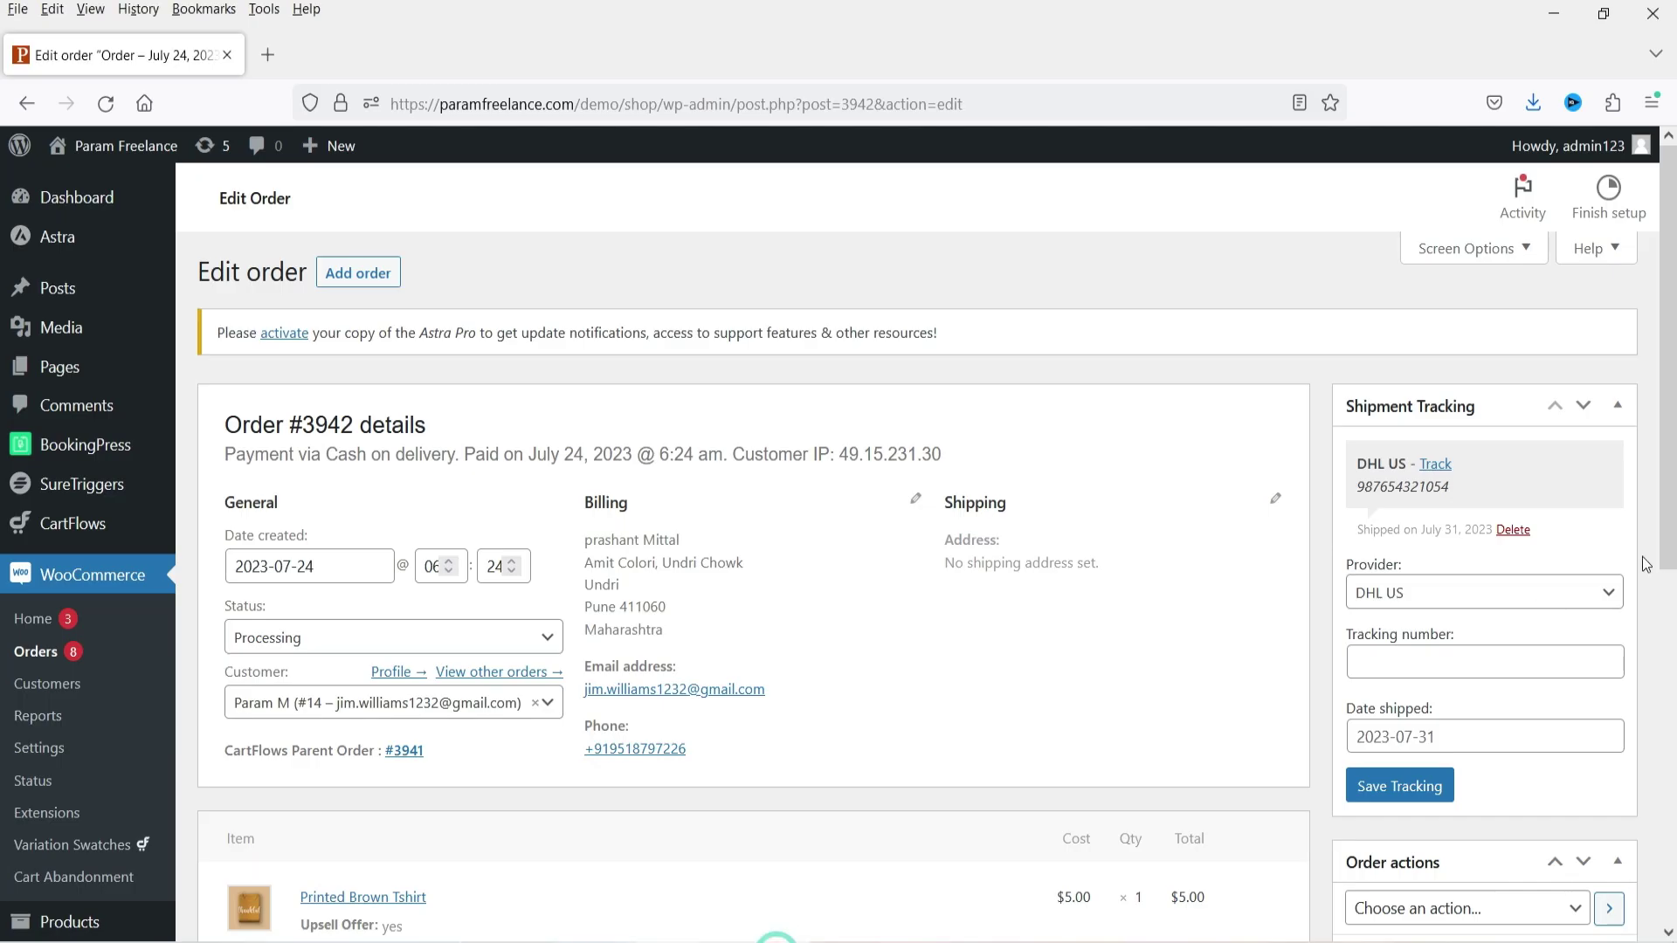
{"action": "scroll", "coordinate": [1617, 497], "scroll_direction": "down", "scroll_amount": 2}
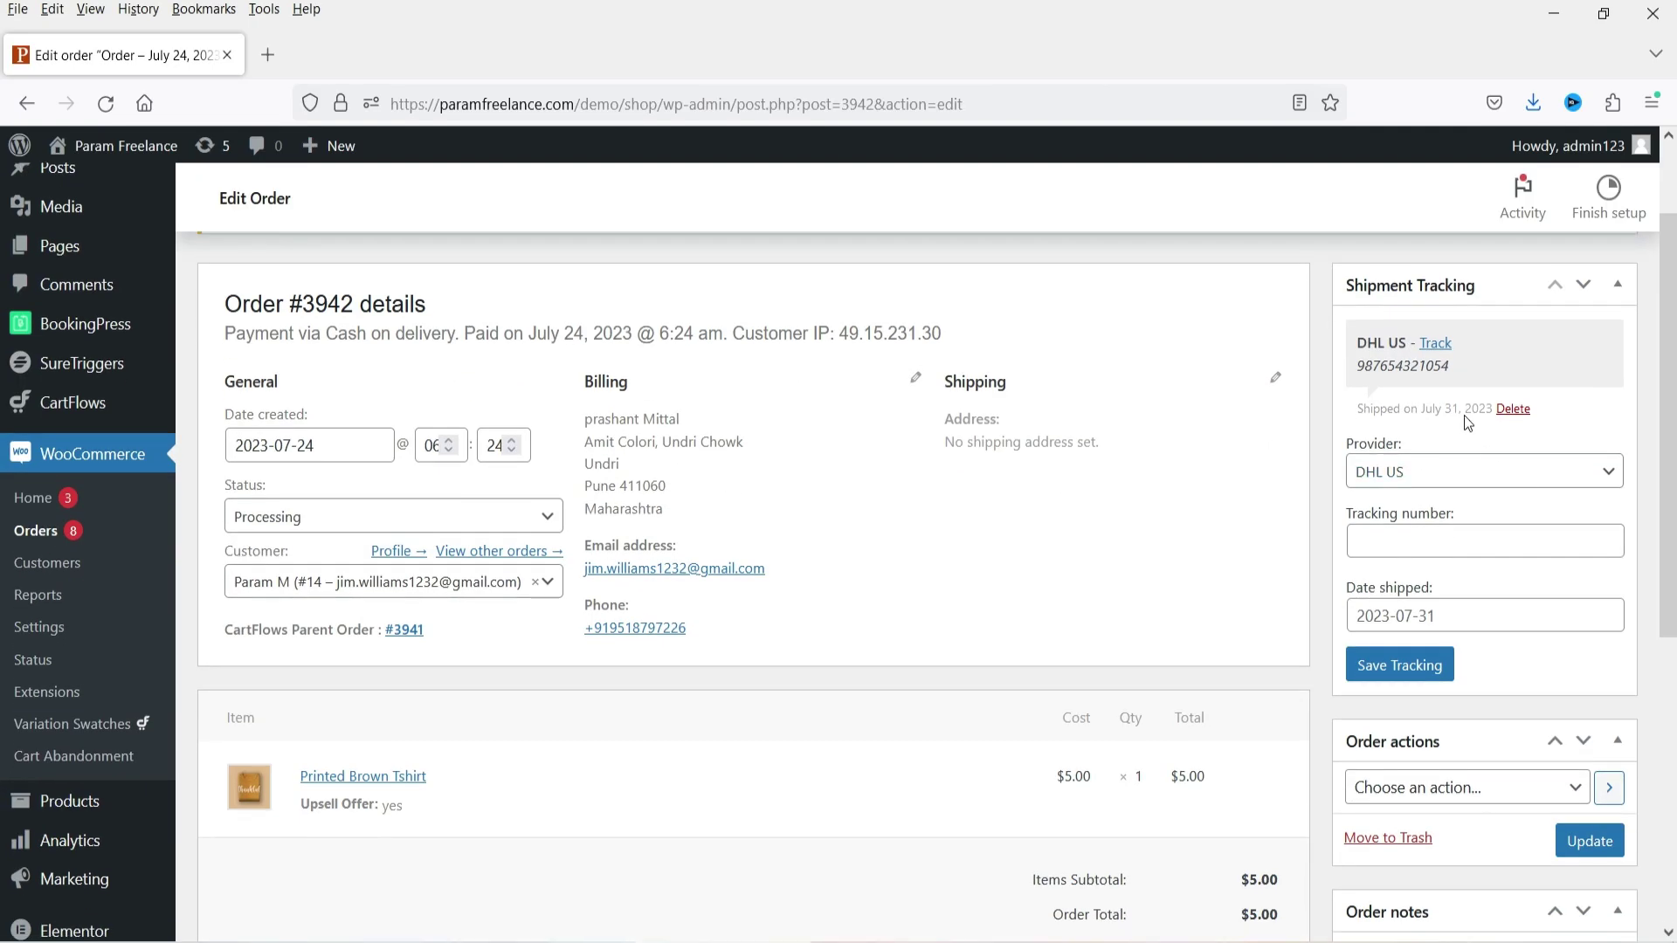
Step: Delete the DHL US entry and set a custom provider named ABC Shipping
{"action": "left_click", "coordinate": [1513, 410]}
{"action": "left_click", "coordinate": [1517, 362]}
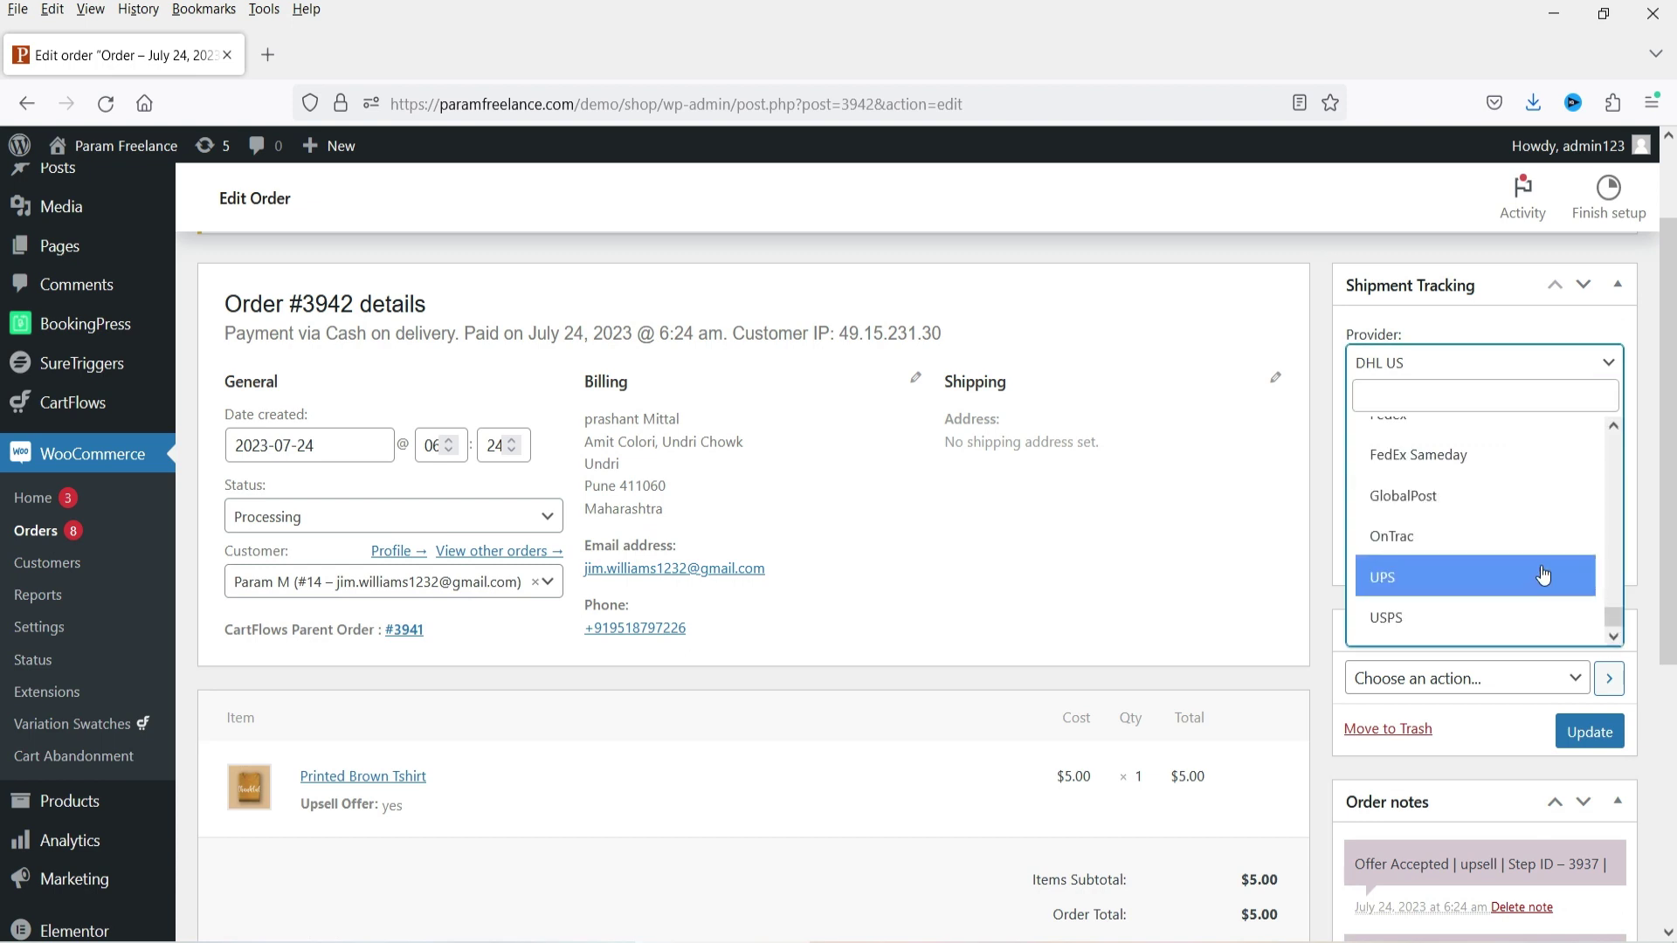
{"action": "left_click_drag", "start_coordinate": [1609, 619], "coordinate": [1631, 416]}
{"action": "left_click", "coordinate": [1433, 439]}
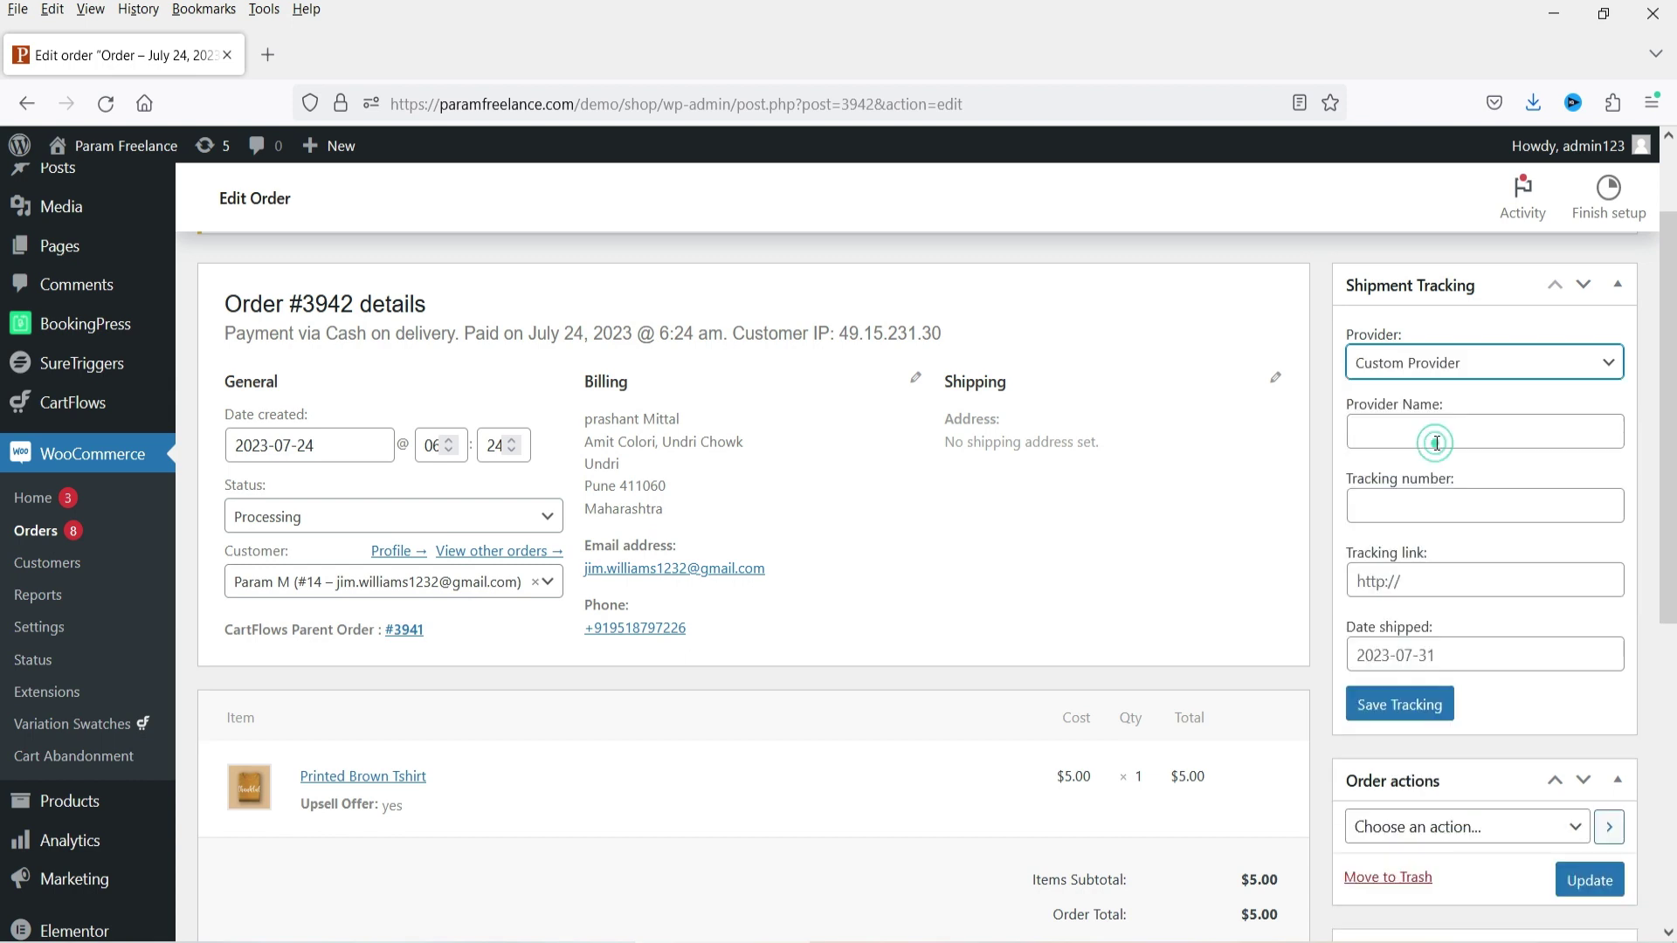
{"action": "left_click", "coordinate": [1437, 432]}
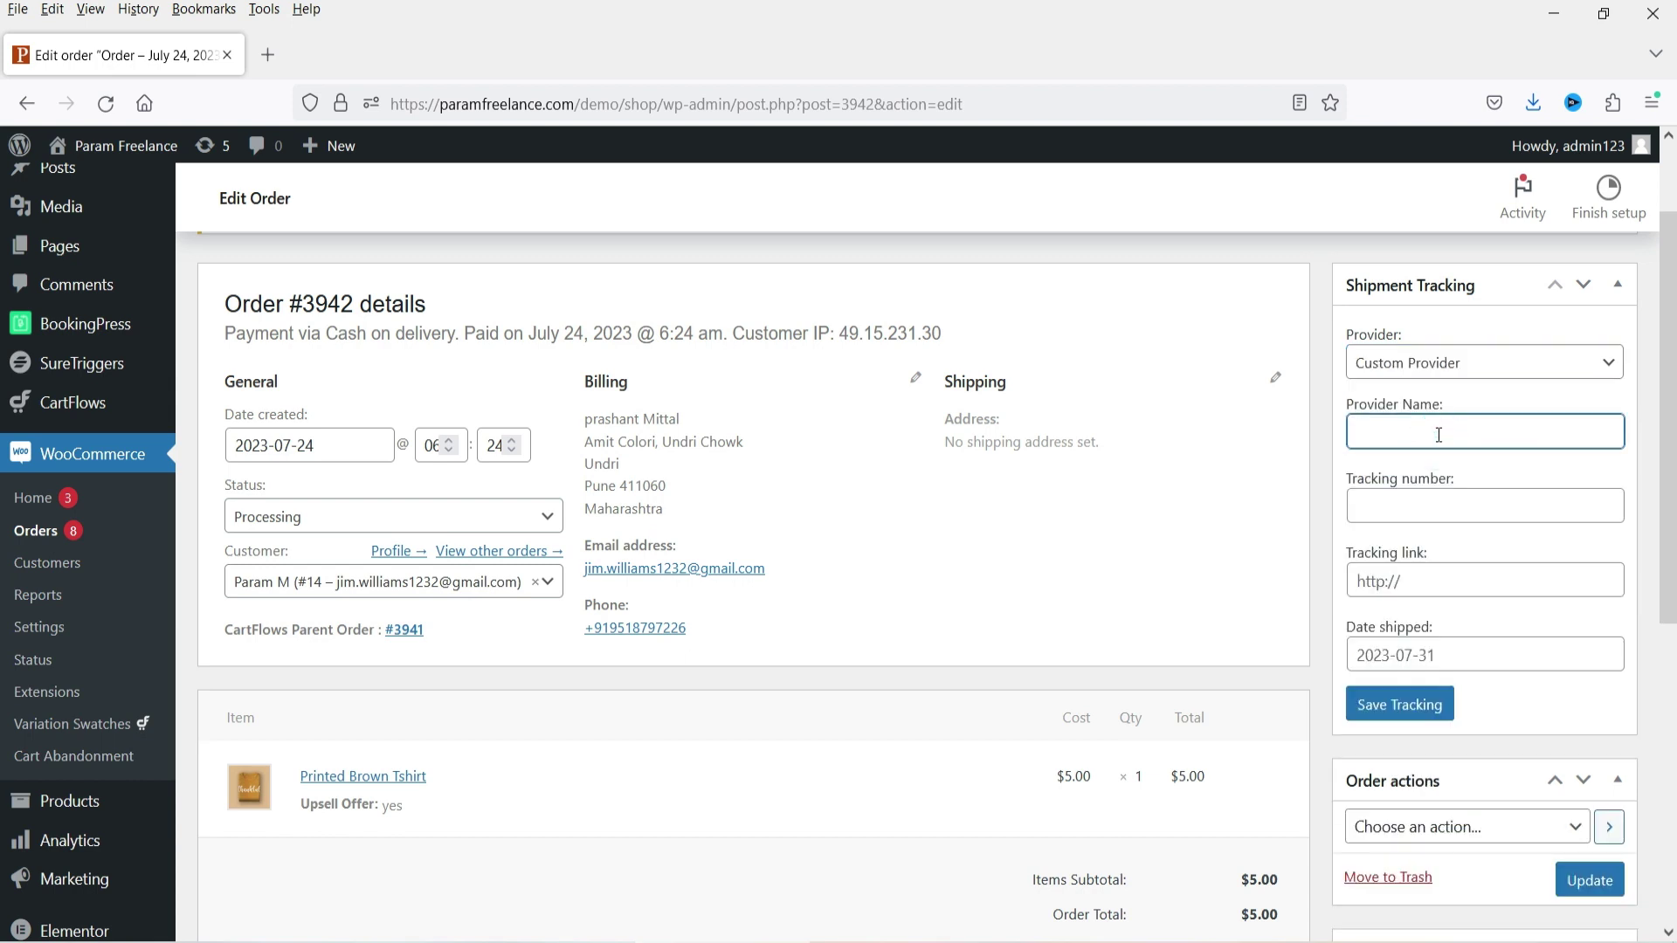
{"action": "type", "text": "AB"}
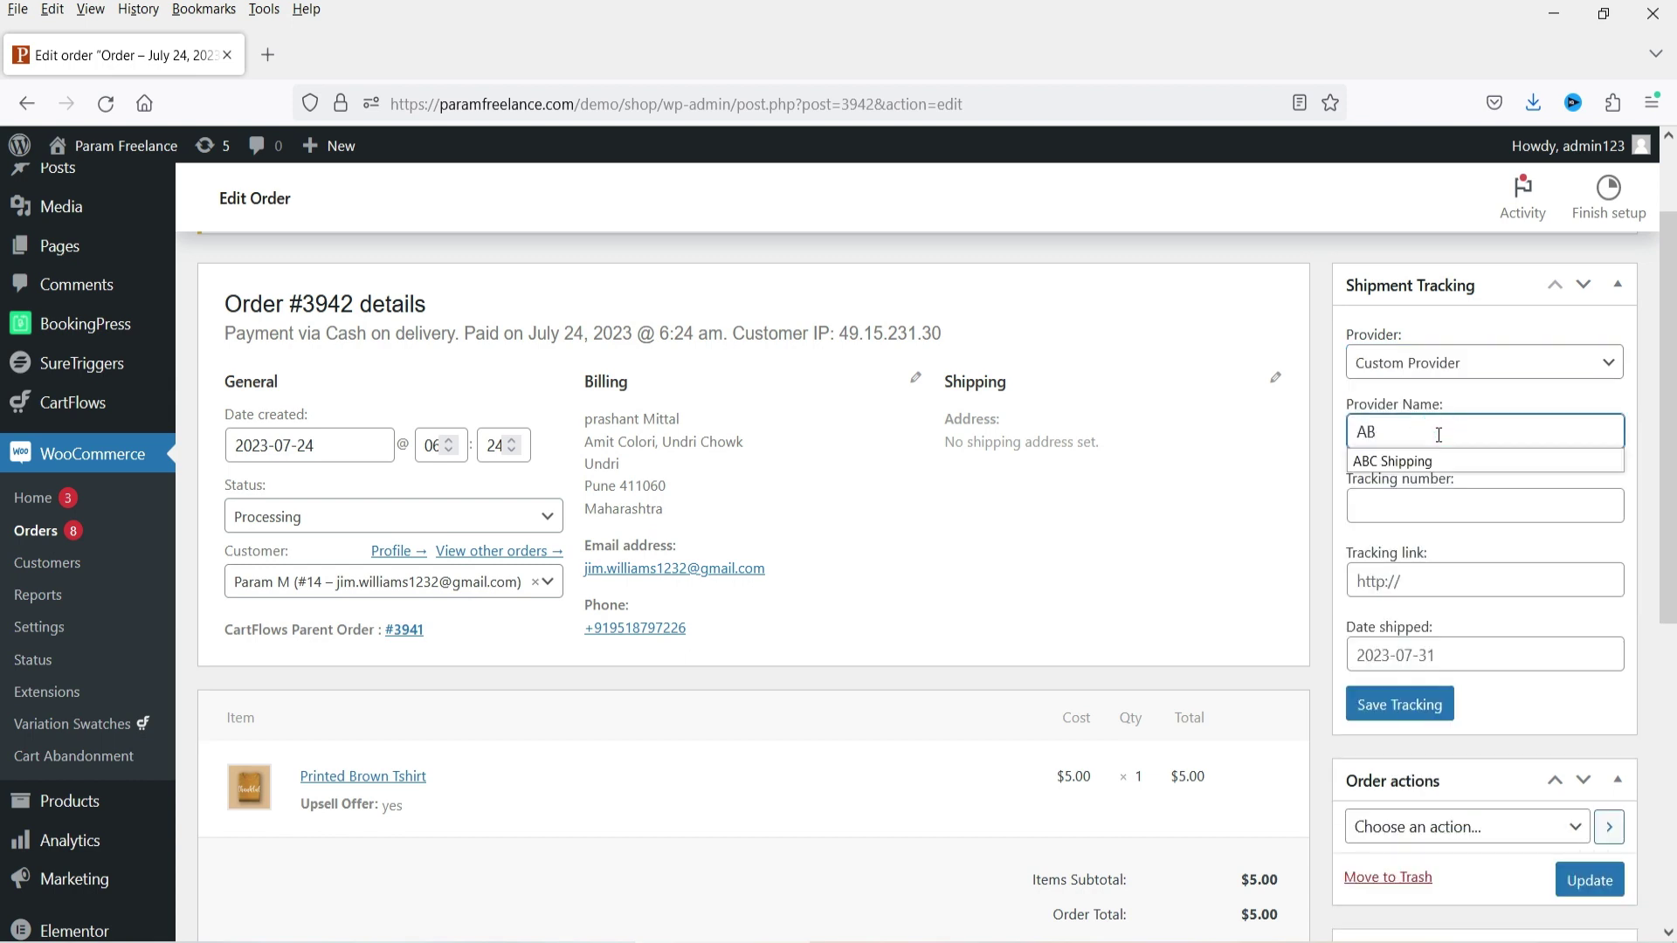
{"action": "type", "text": "C"}
{"action": "left_click", "coordinate": [1469, 460]}
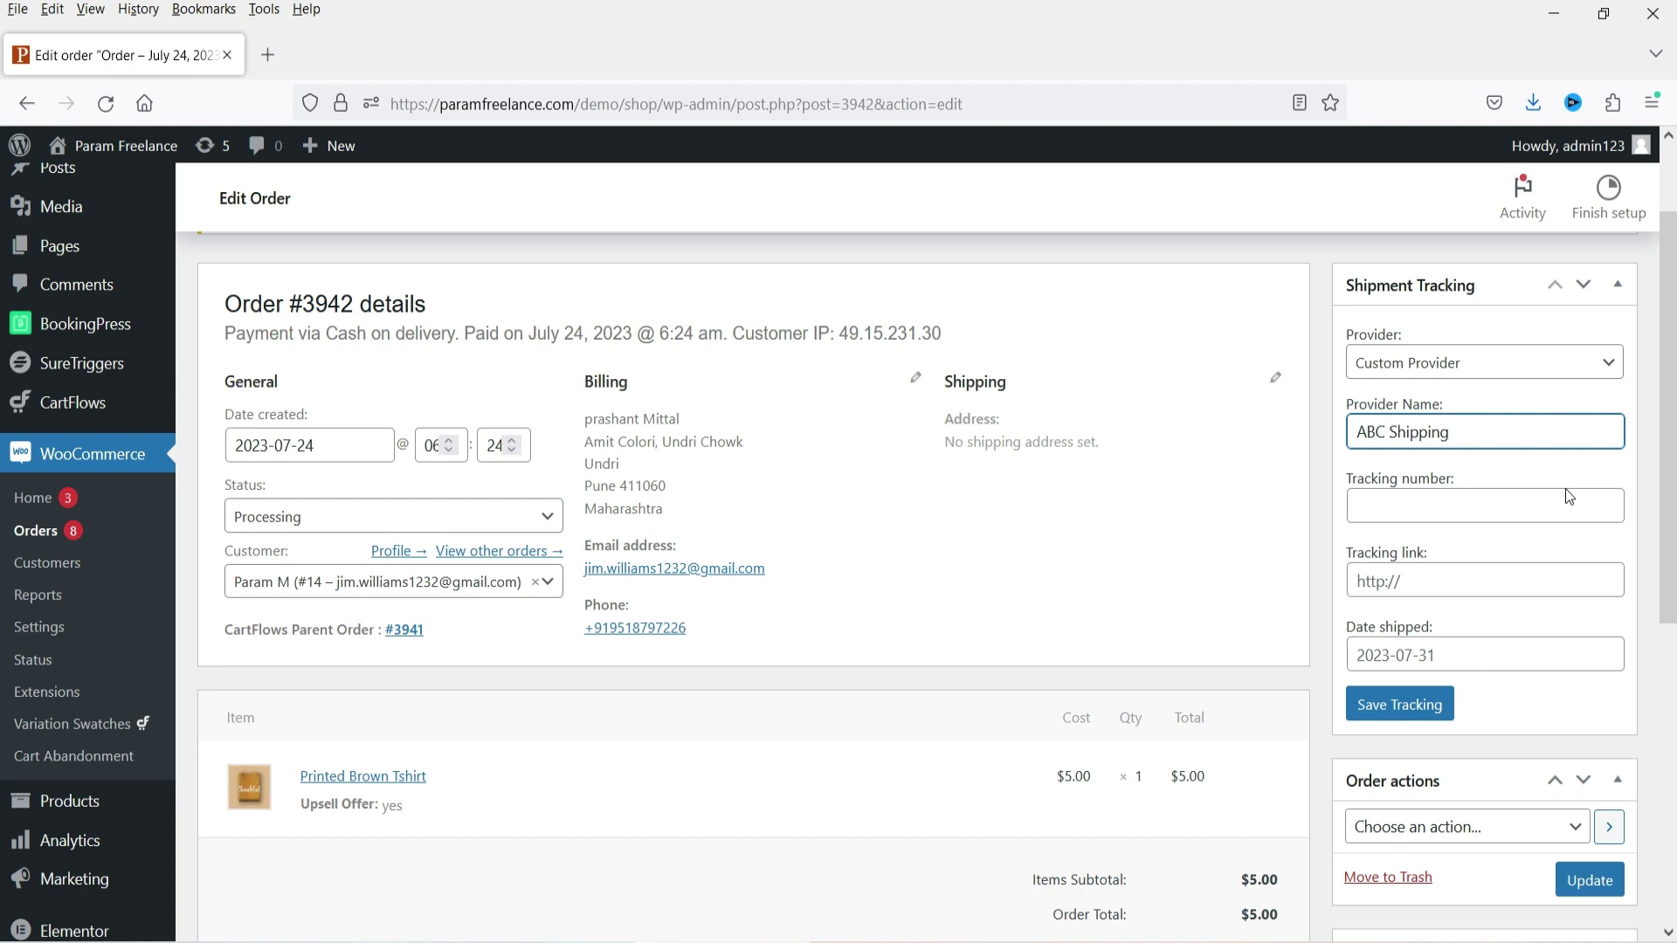
{"action": "left_click", "coordinate": [1568, 504]}
{"action": "type", "text": "987"}
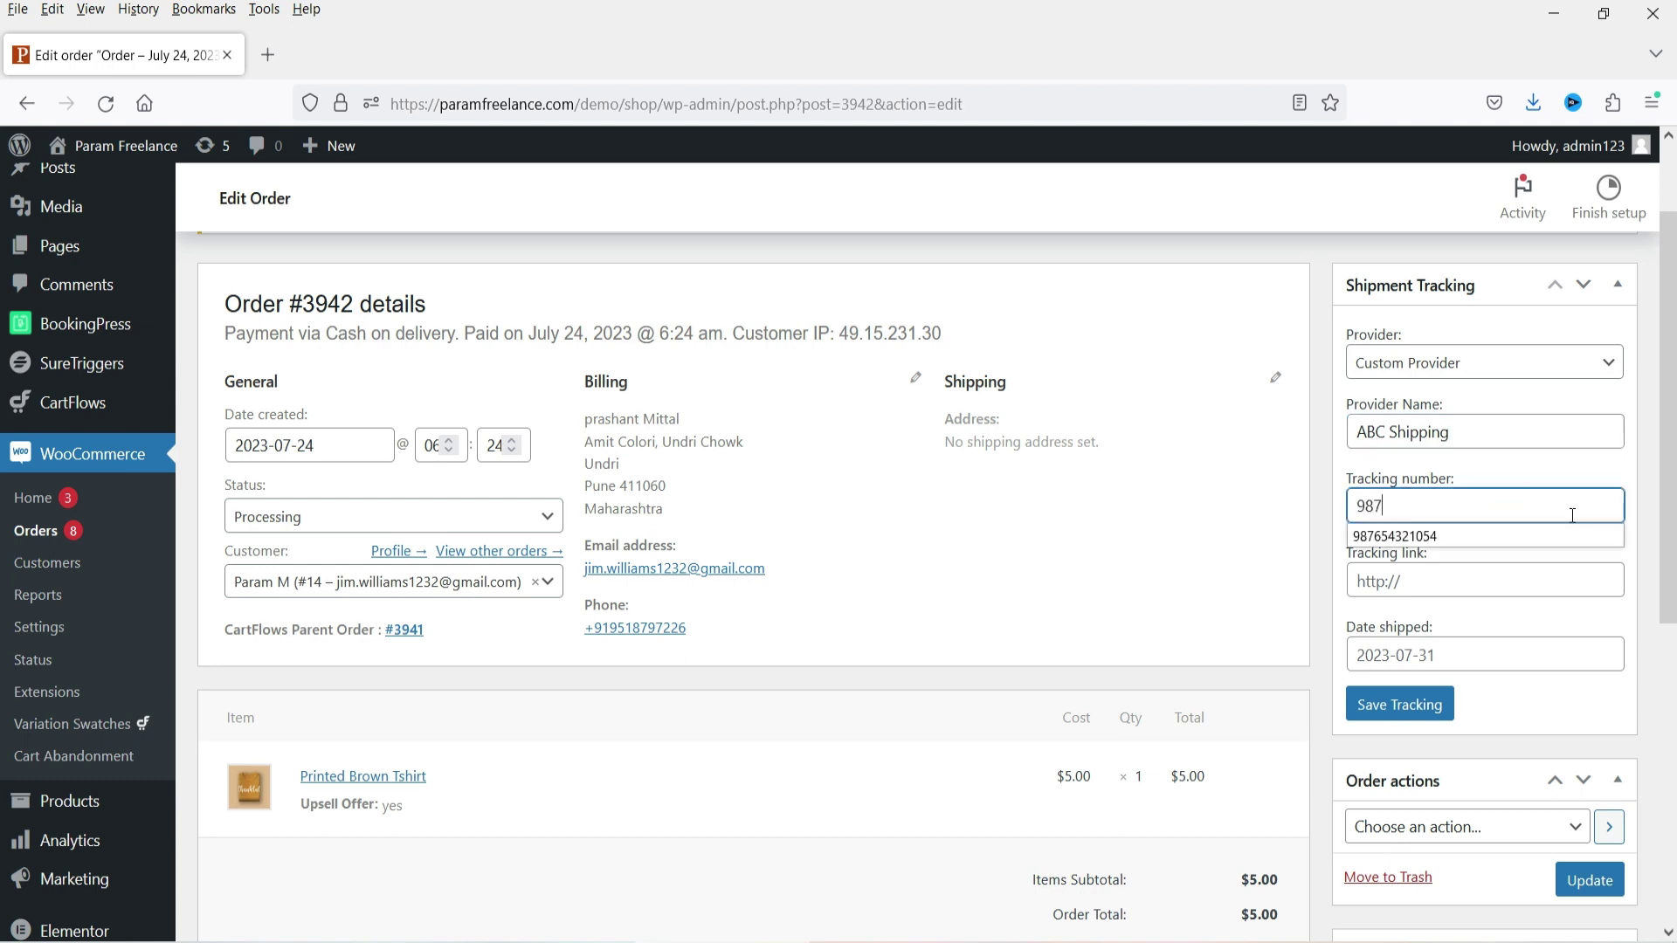
{"action": "type", "text": "6543215875"}
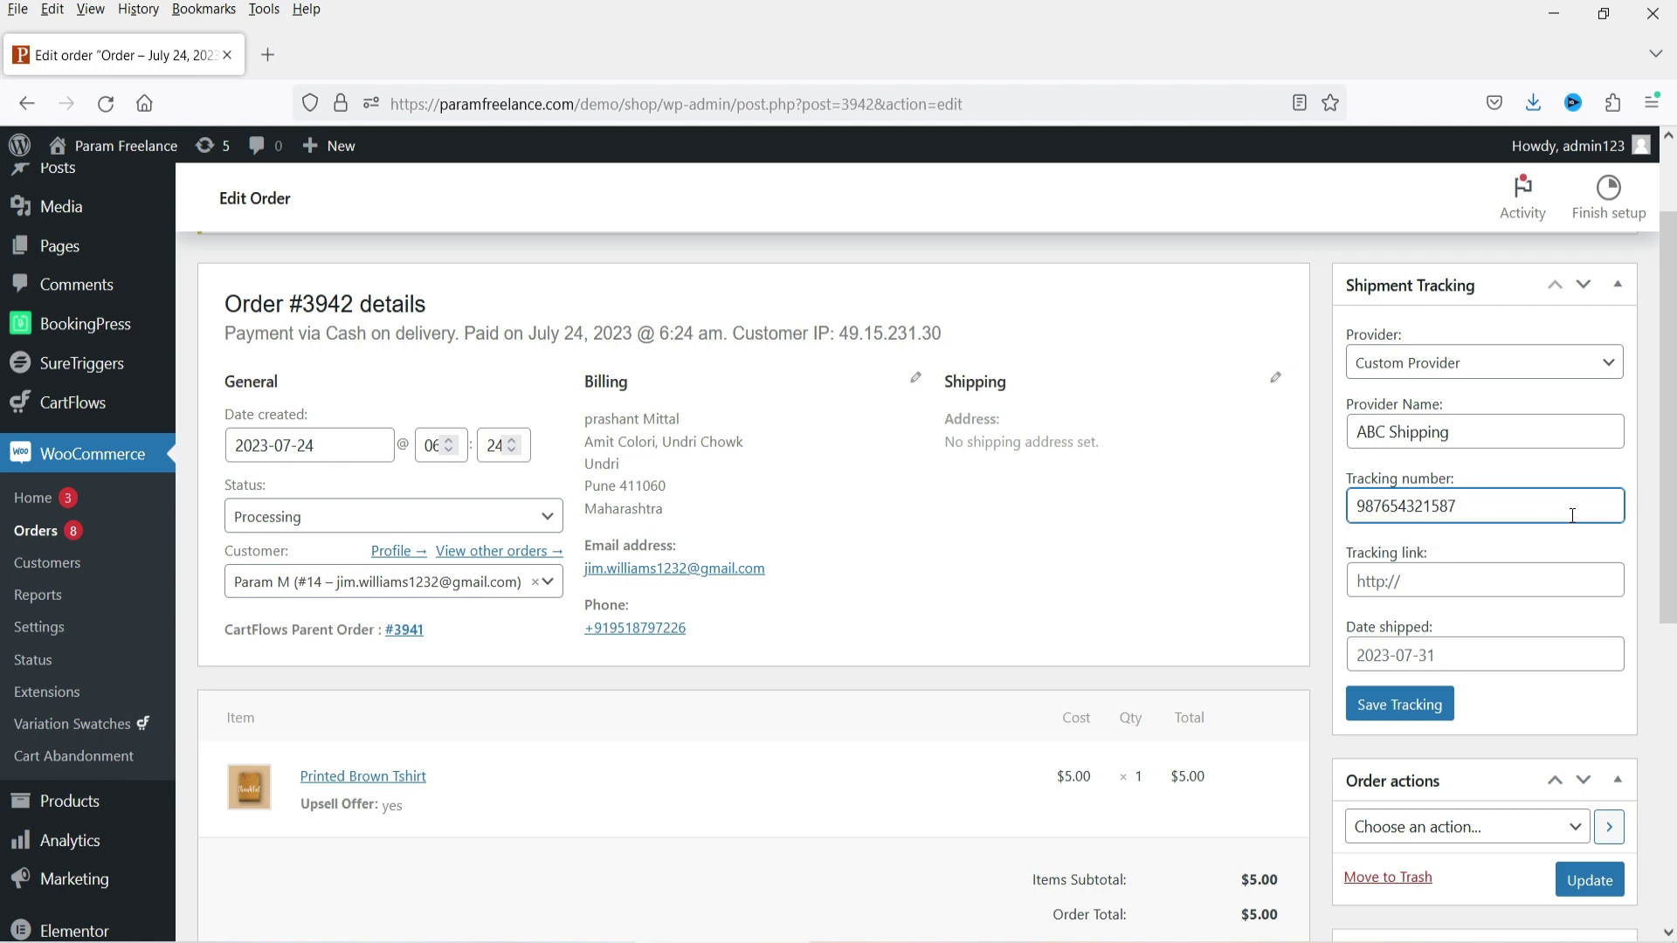
{"action": "left_click", "coordinate": [1459, 578]}
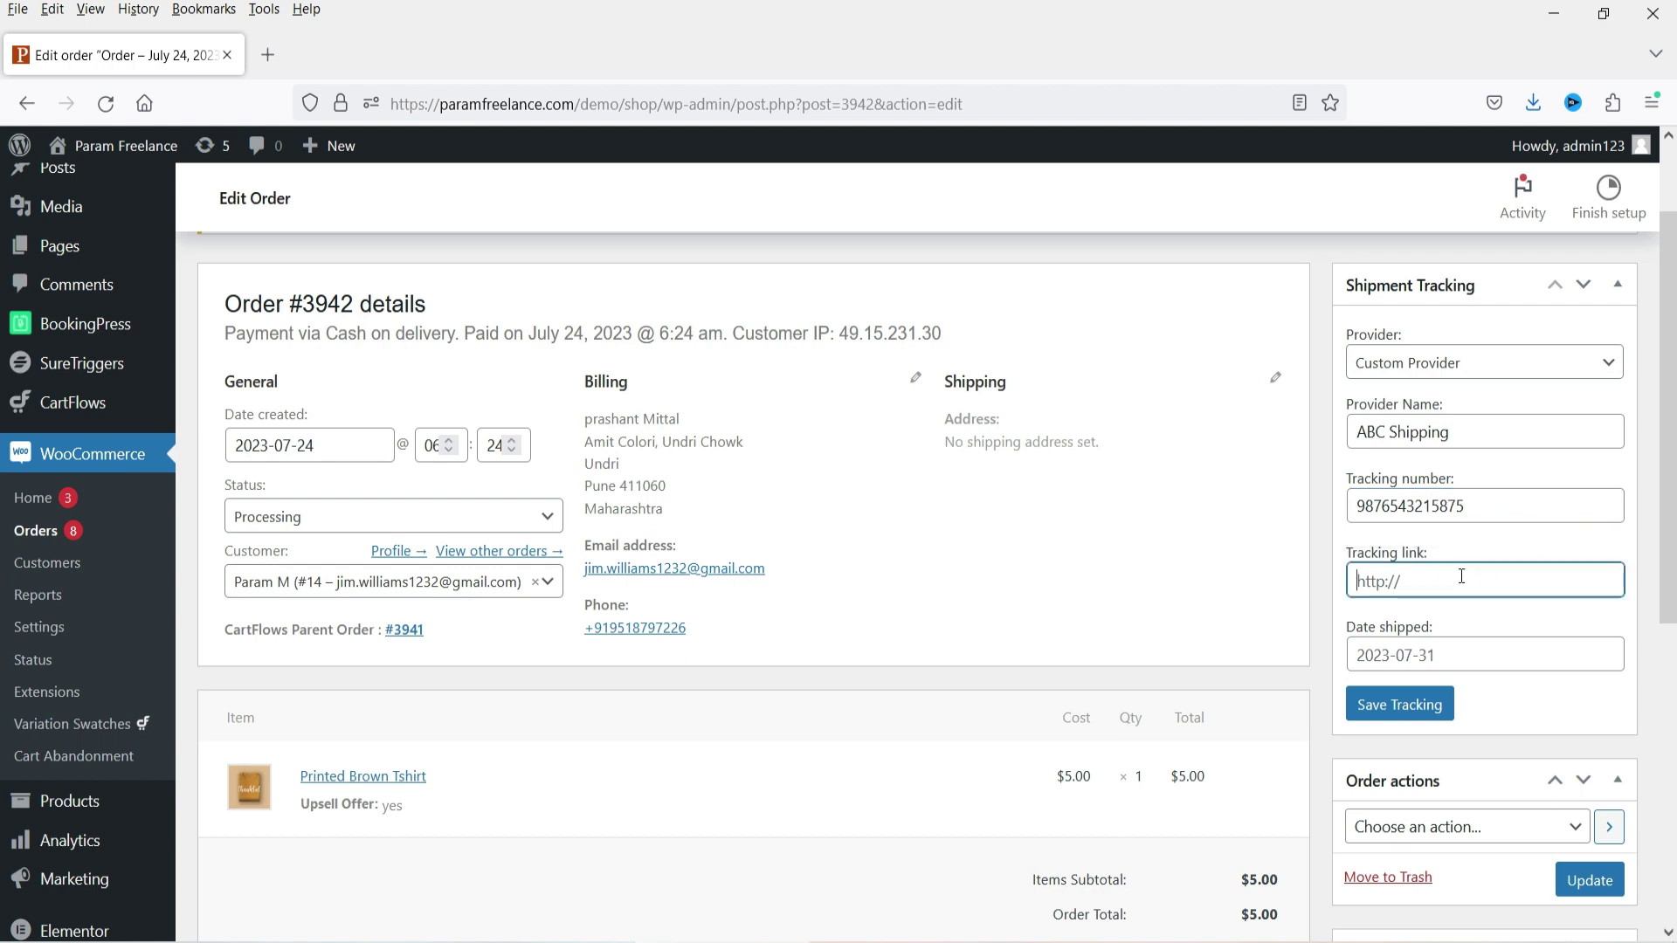
{"action": "type", "text": "http"}
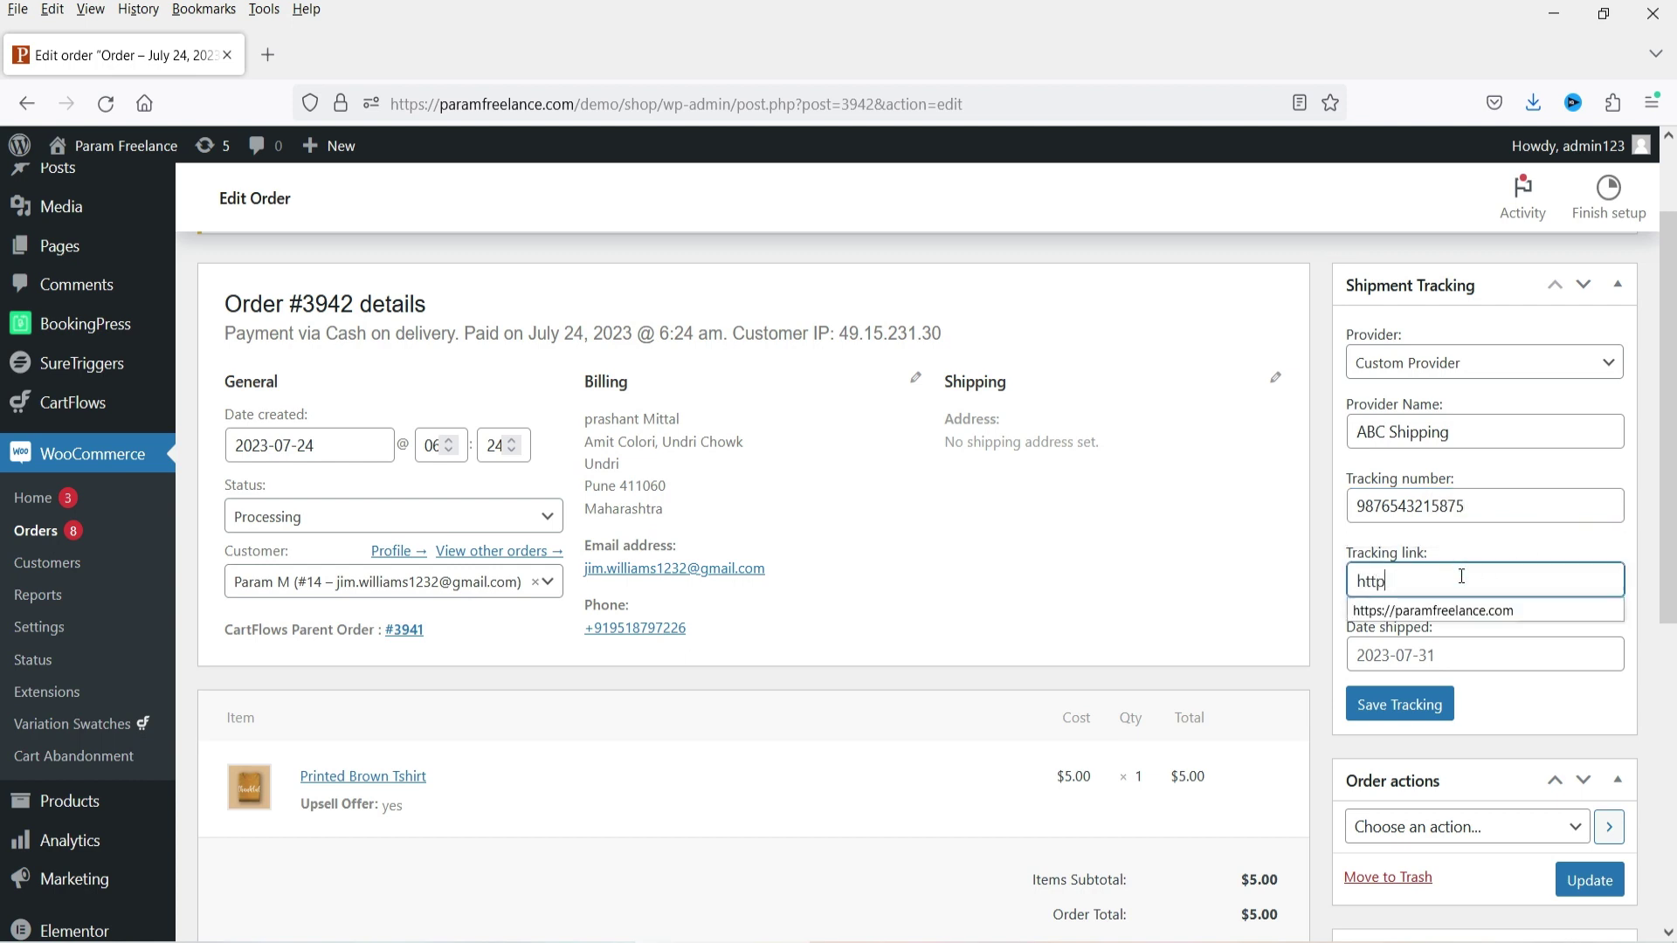
{"action": "type", "text": "s://"}
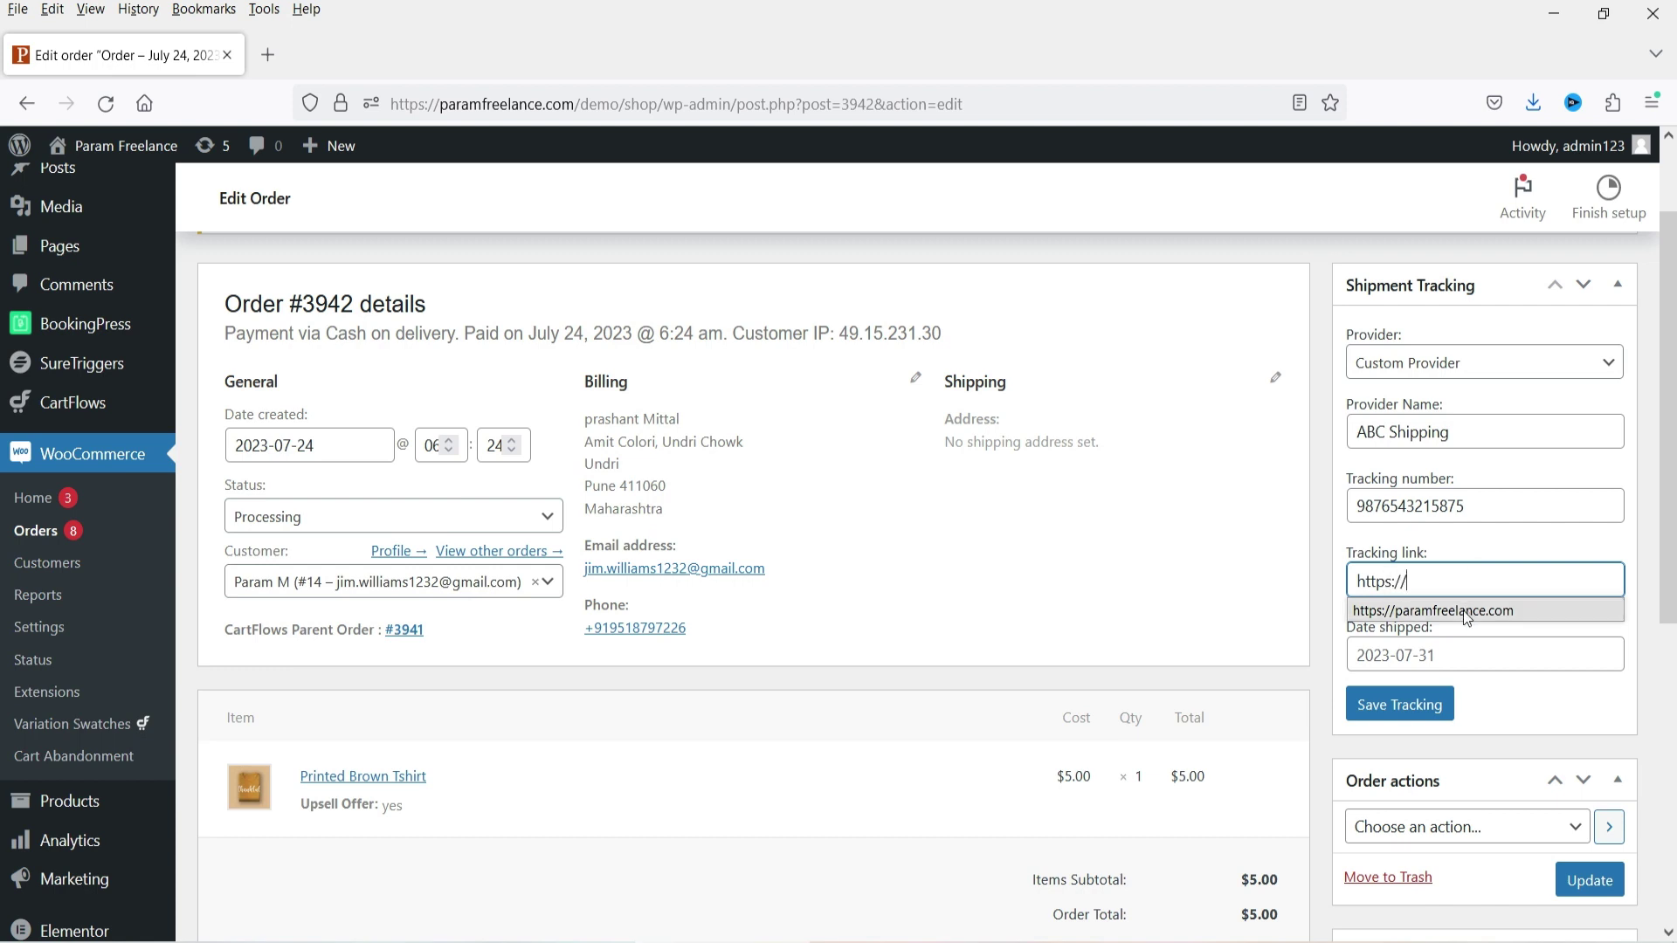
{"action": "left_click", "coordinate": [1463, 611]}
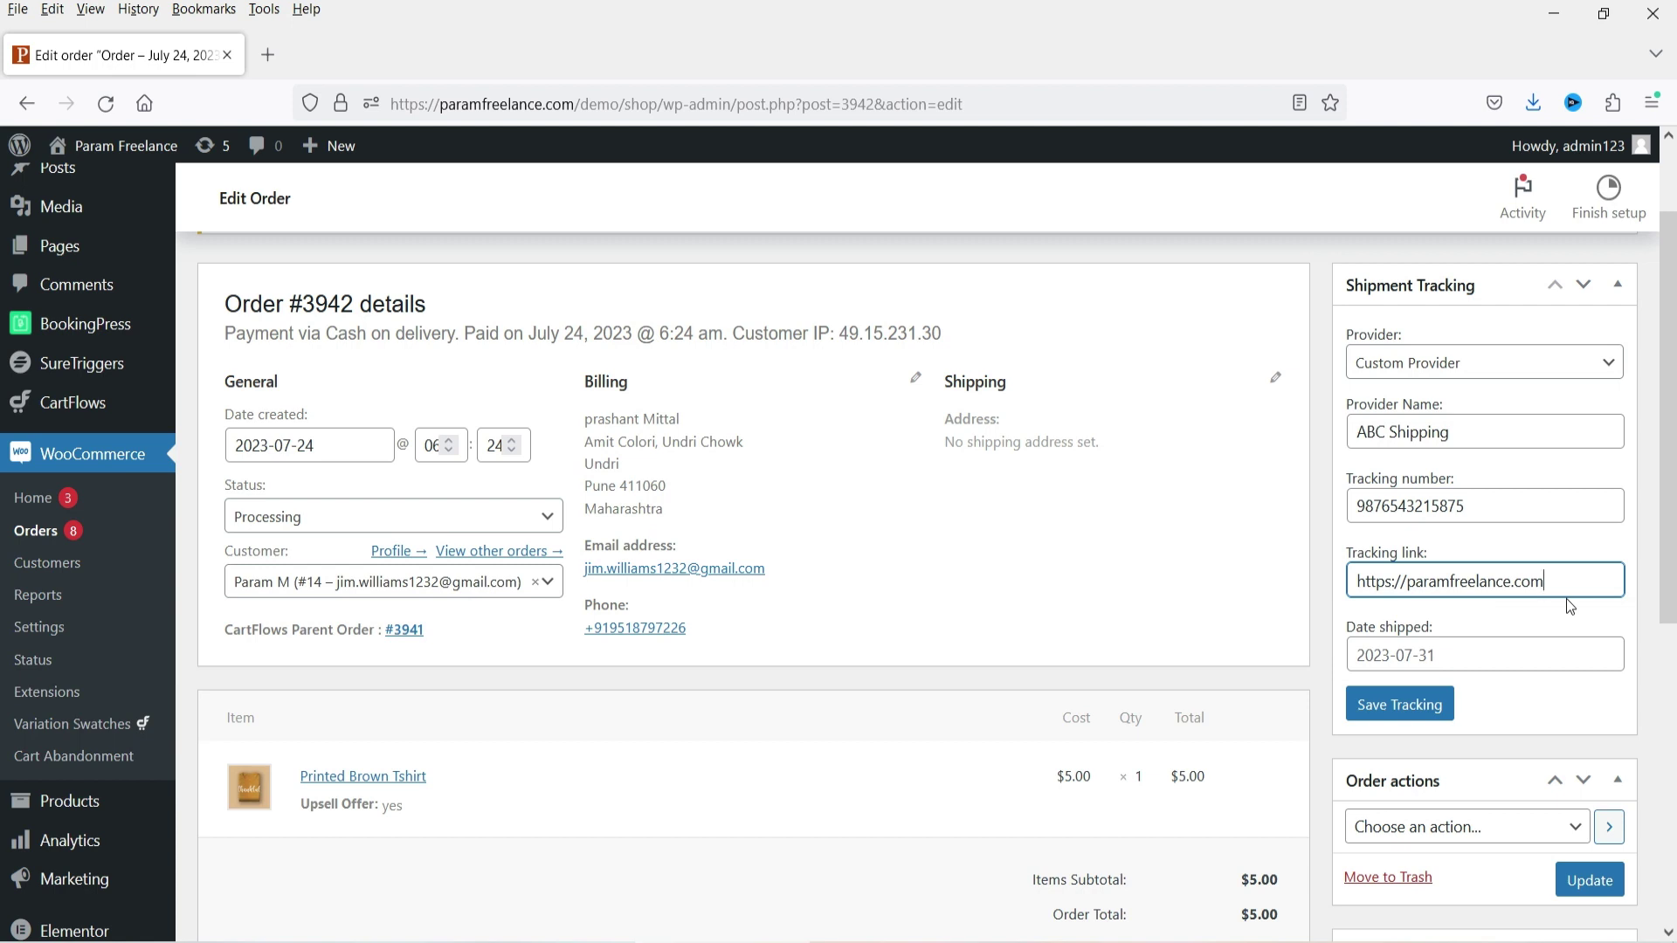
{"action": "left_click", "coordinate": [1395, 712]}
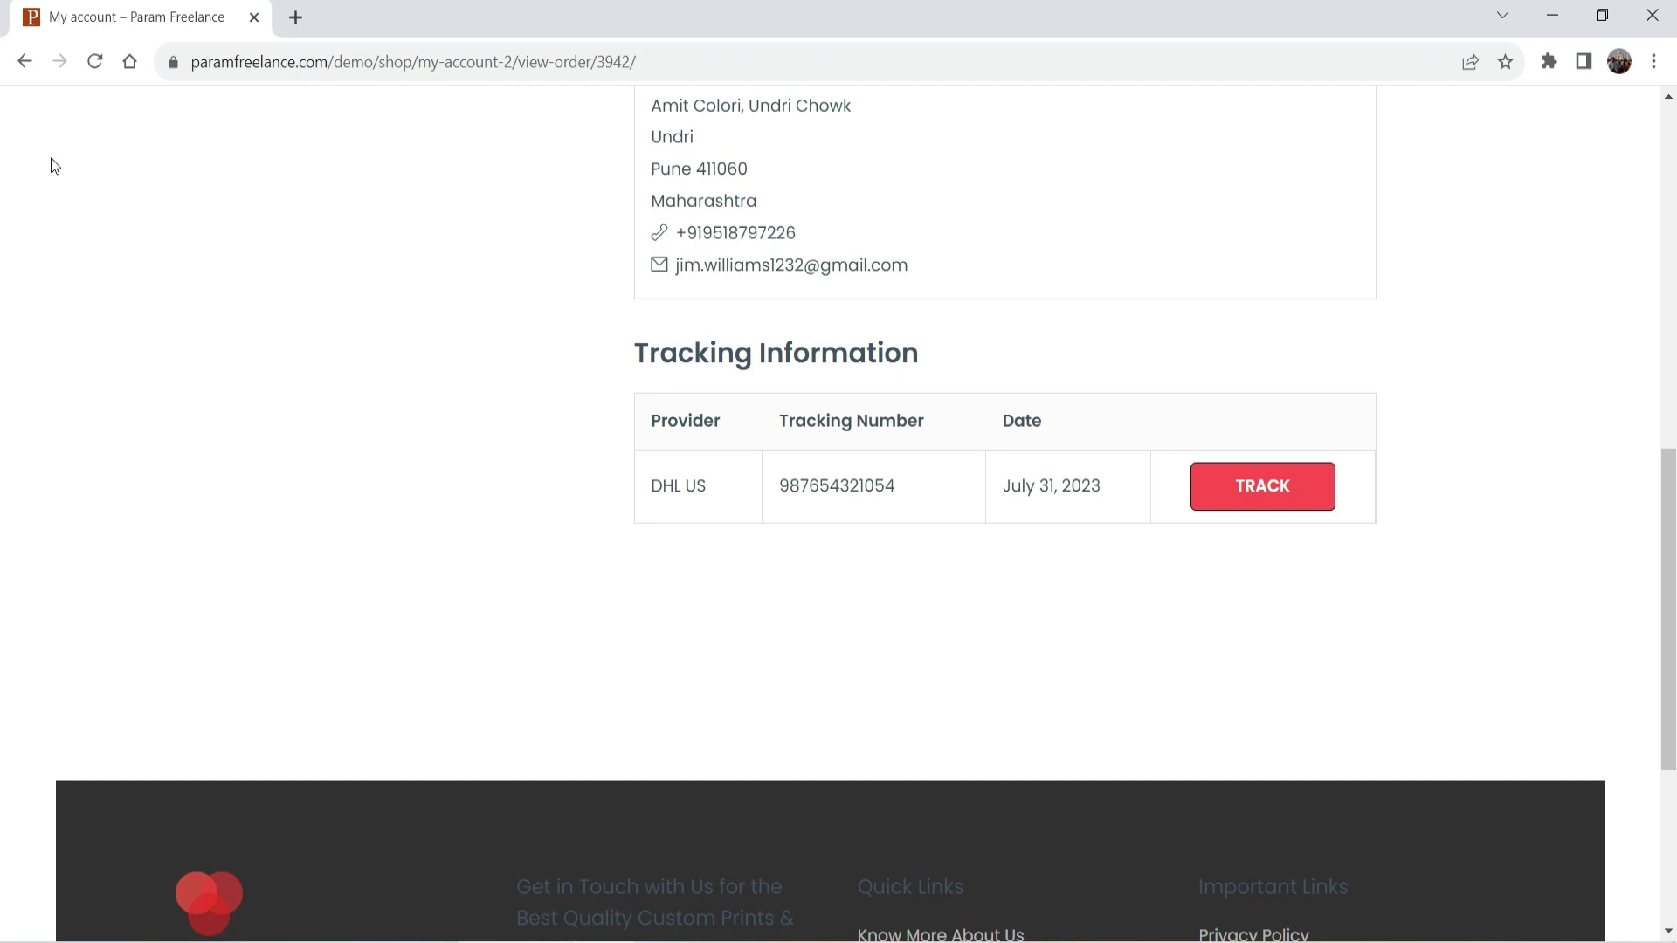
{"action": "left_click", "coordinate": [94, 61]}
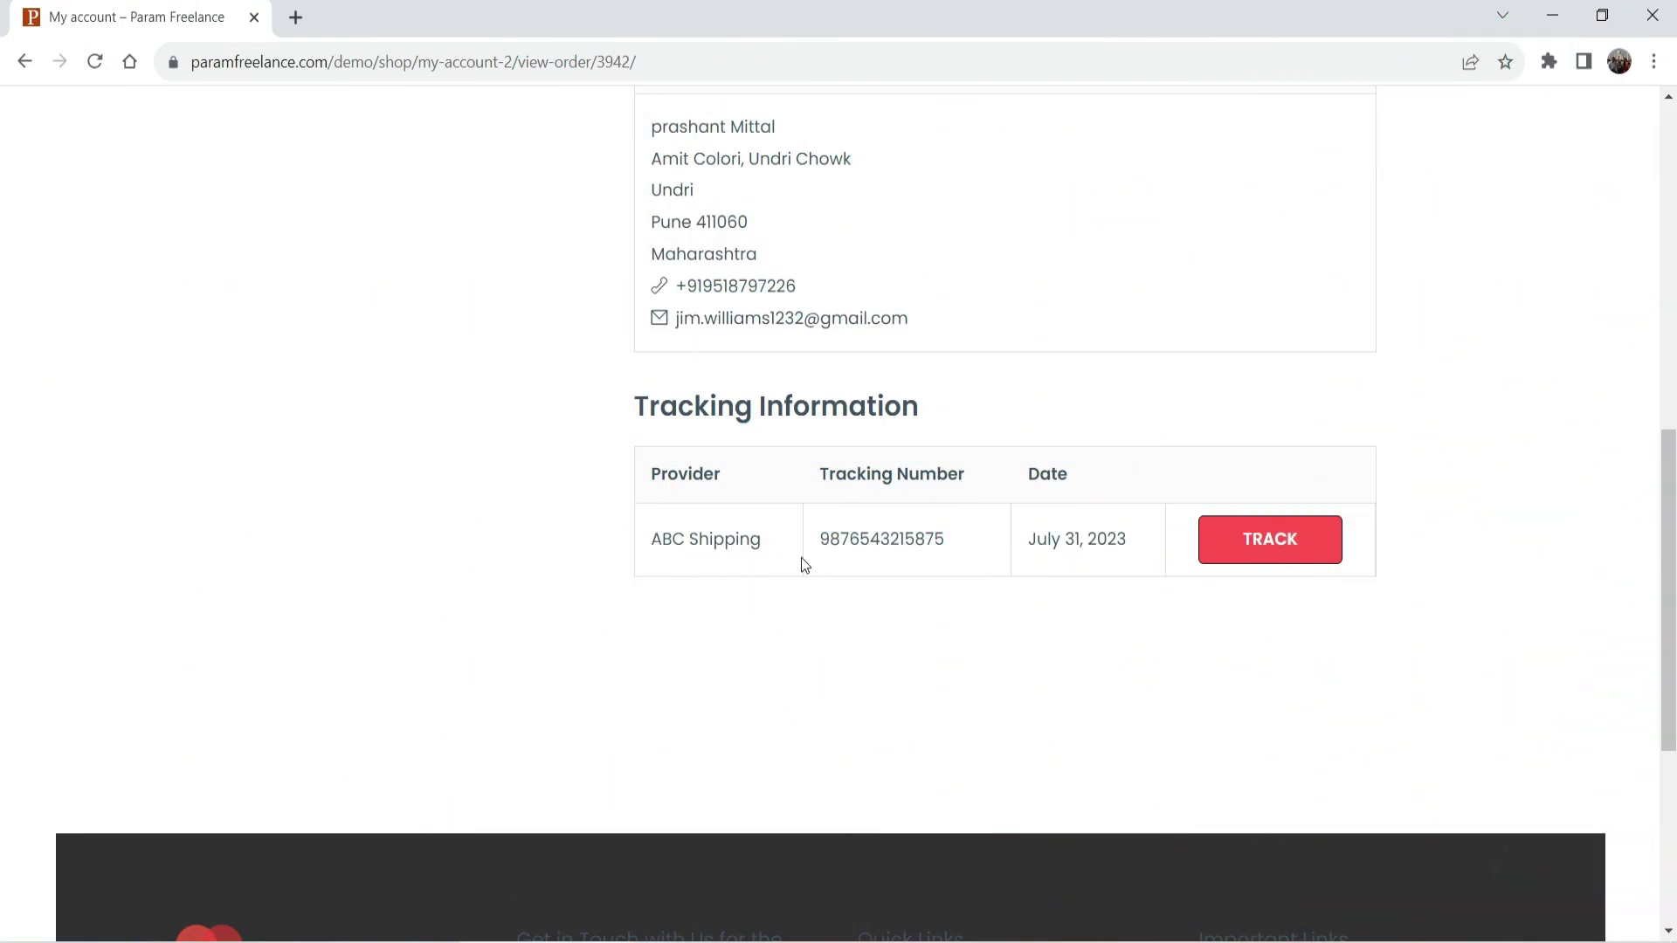
{"action": "left_click", "coordinate": [589, 667]}
{"action": "left_click", "coordinate": [1282, 552]}
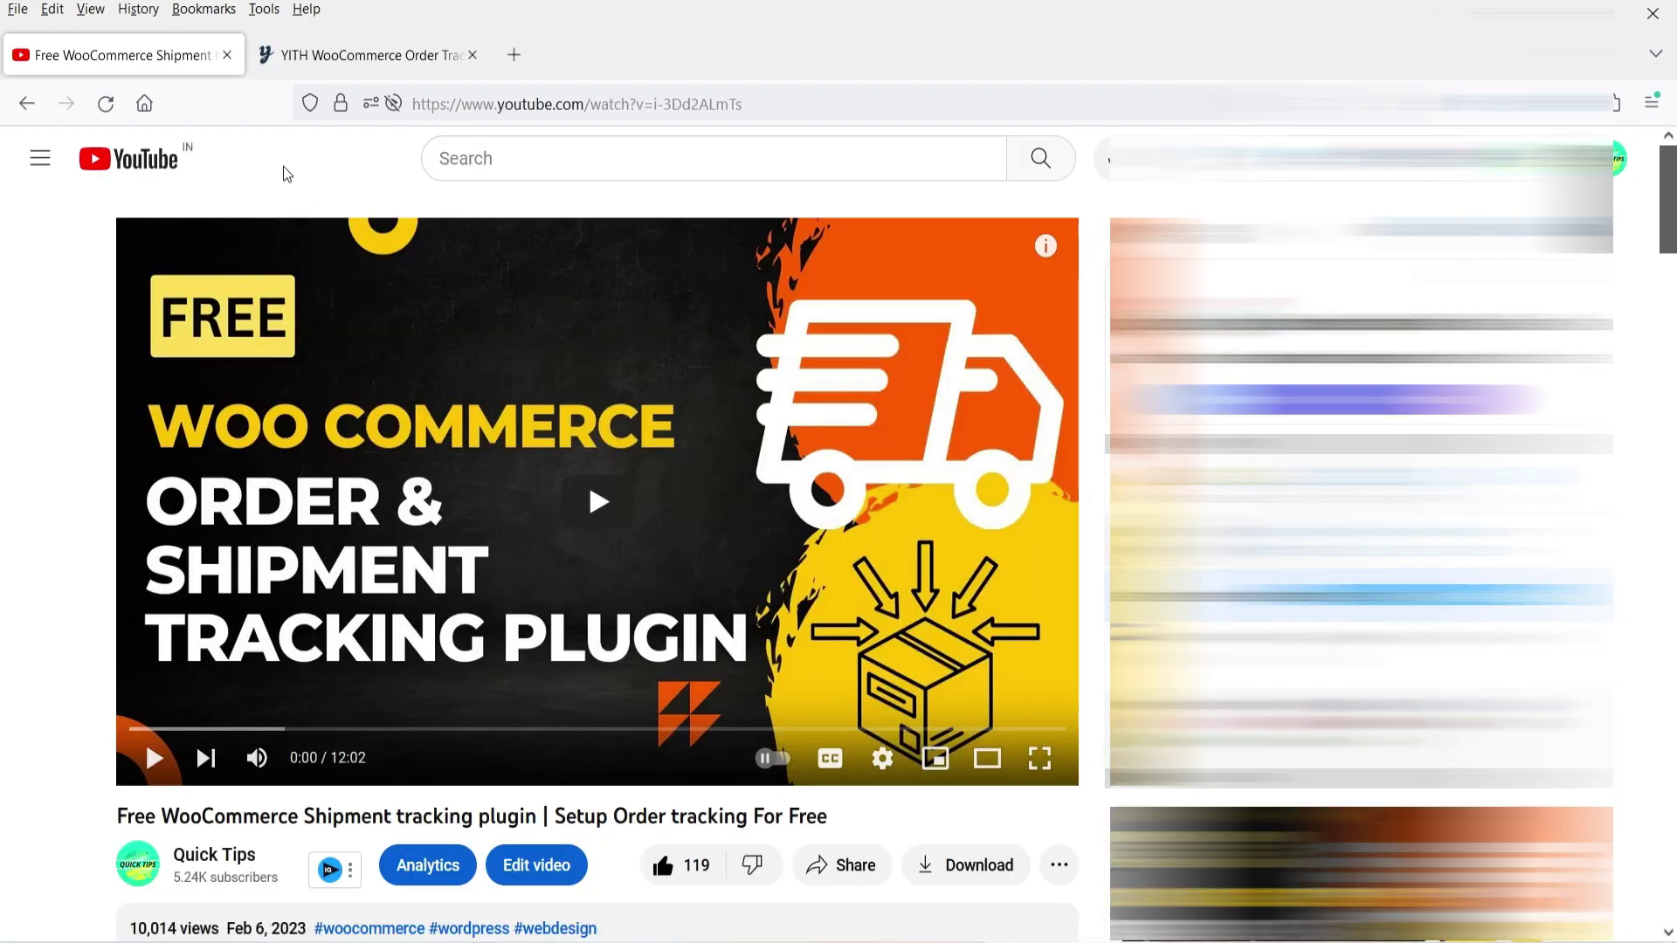
{"action": "left_click", "coordinate": [343, 63]}
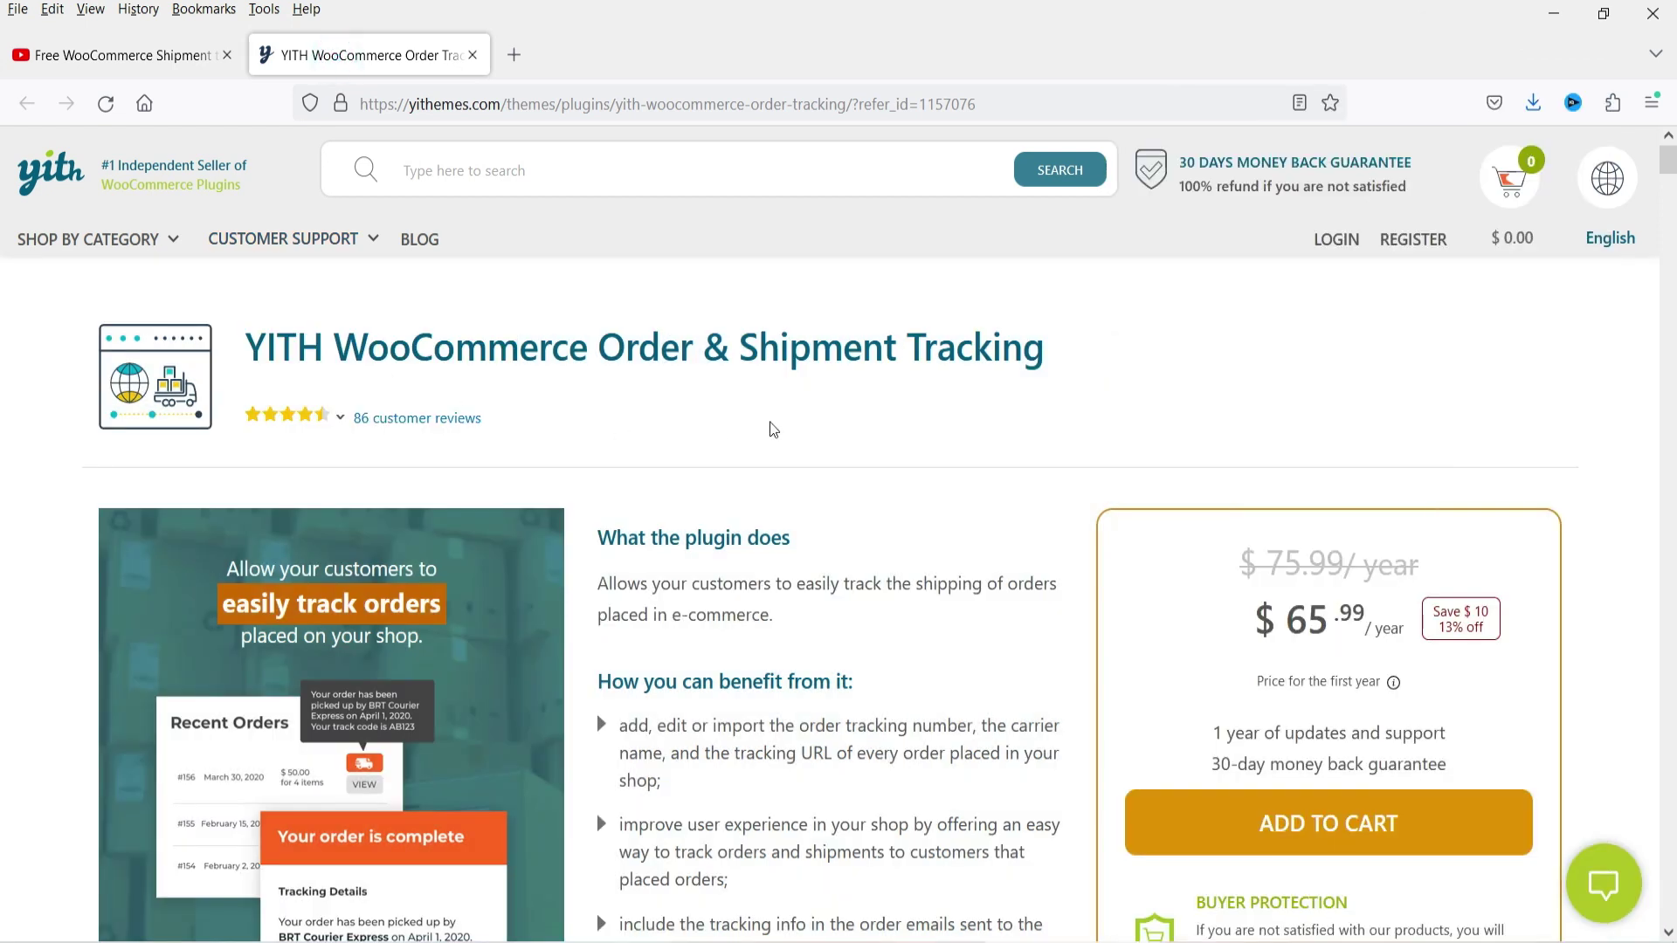
Step: Review the YITH tracking plugin's features, noting the 480 supported services and 'Insert the tracking data' sections
{"action": "scroll", "coordinate": [692, 449], "scroll_direction": "down", "scroll_amount": 10}
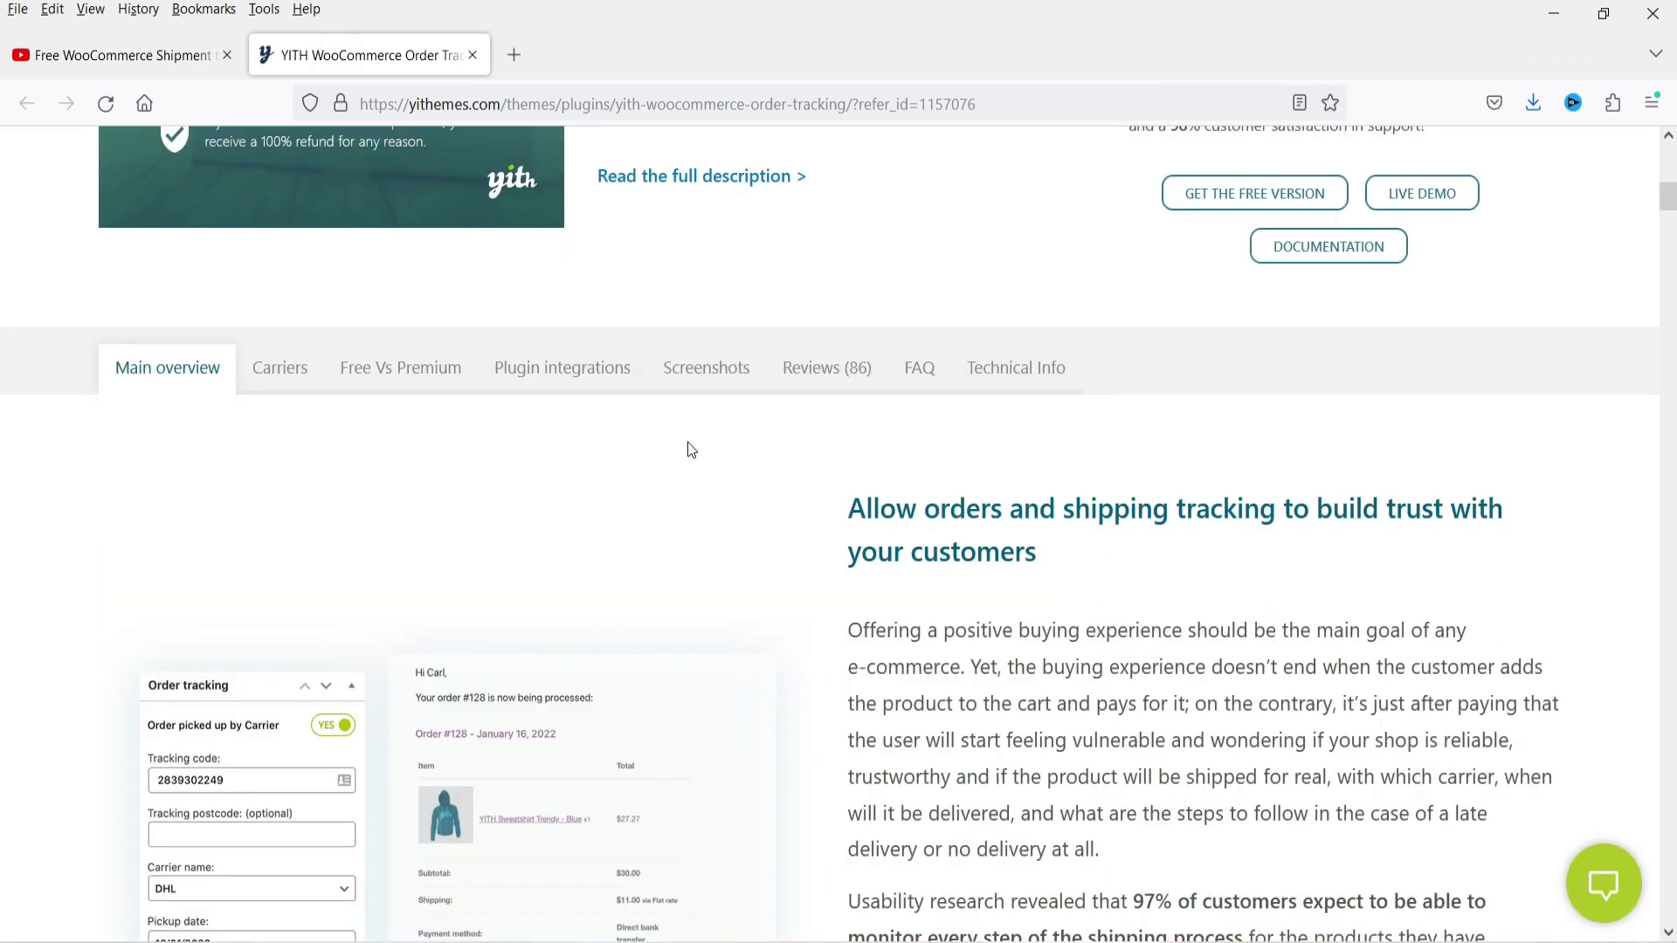
{"action": "scroll", "coordinate": [719, 441], "scroll_direction": "down", "scroll_amount": 10}
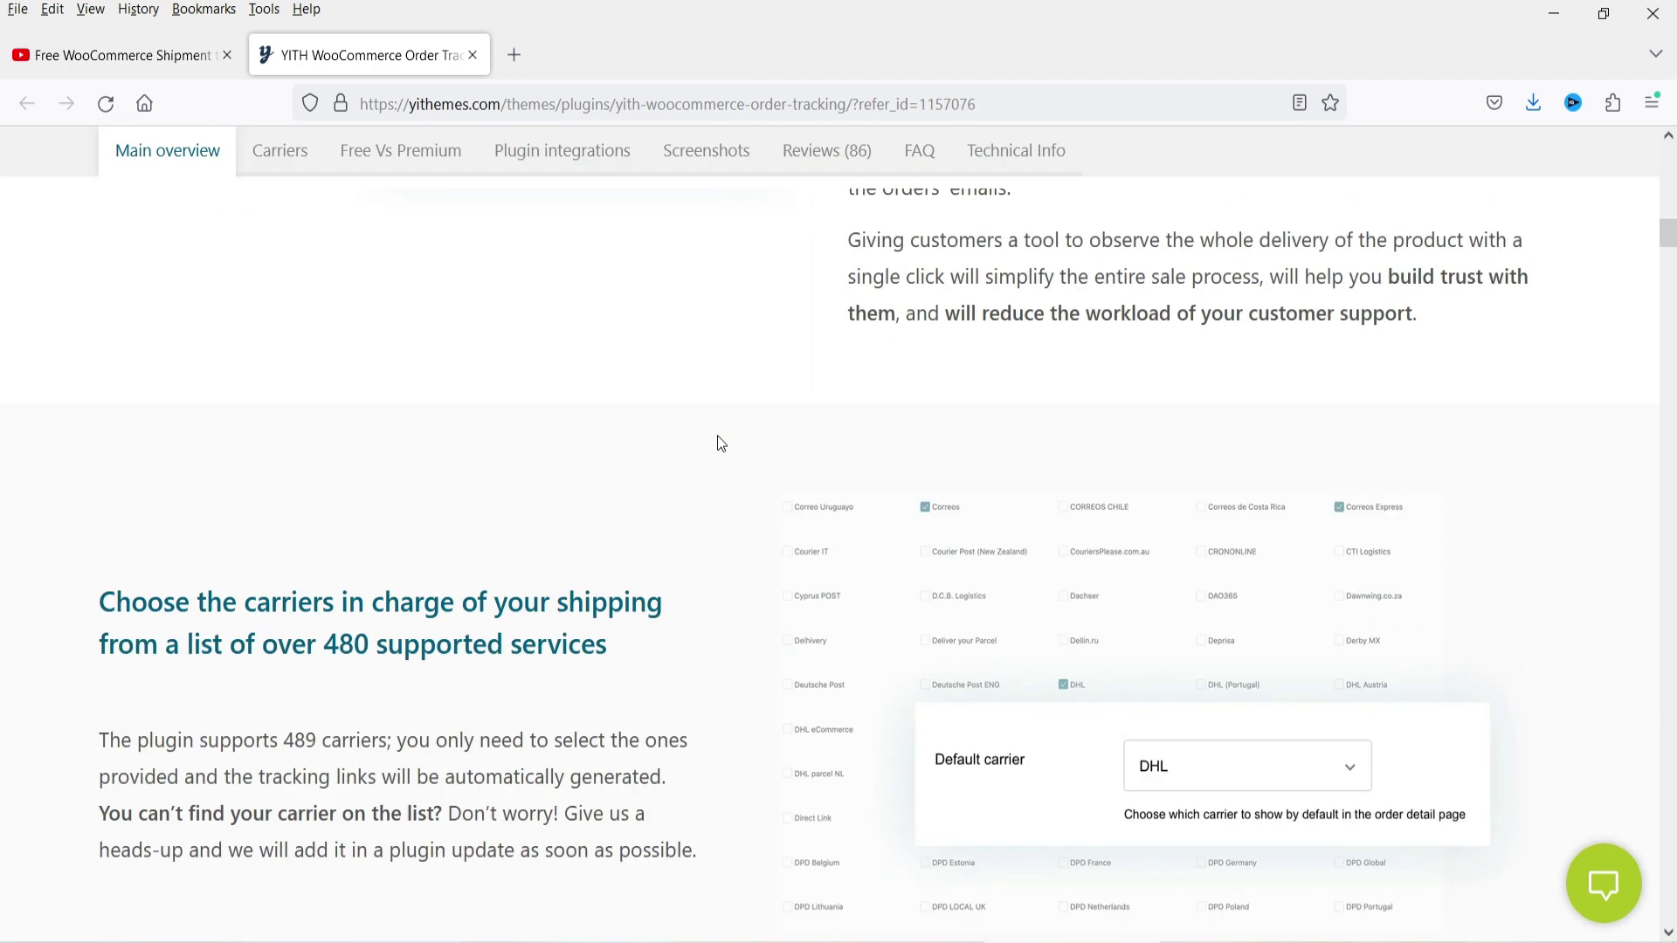
{"action": "left_click_drag", "start_coordinate": [336, 671], "coordinate": [579, 670]}
{"action": "left_click", "coordinate": [588, 702]}
{"action": "scroll", "coordinate": [588, 585], "scroll_direction": "down", "scroll_amount": 8}
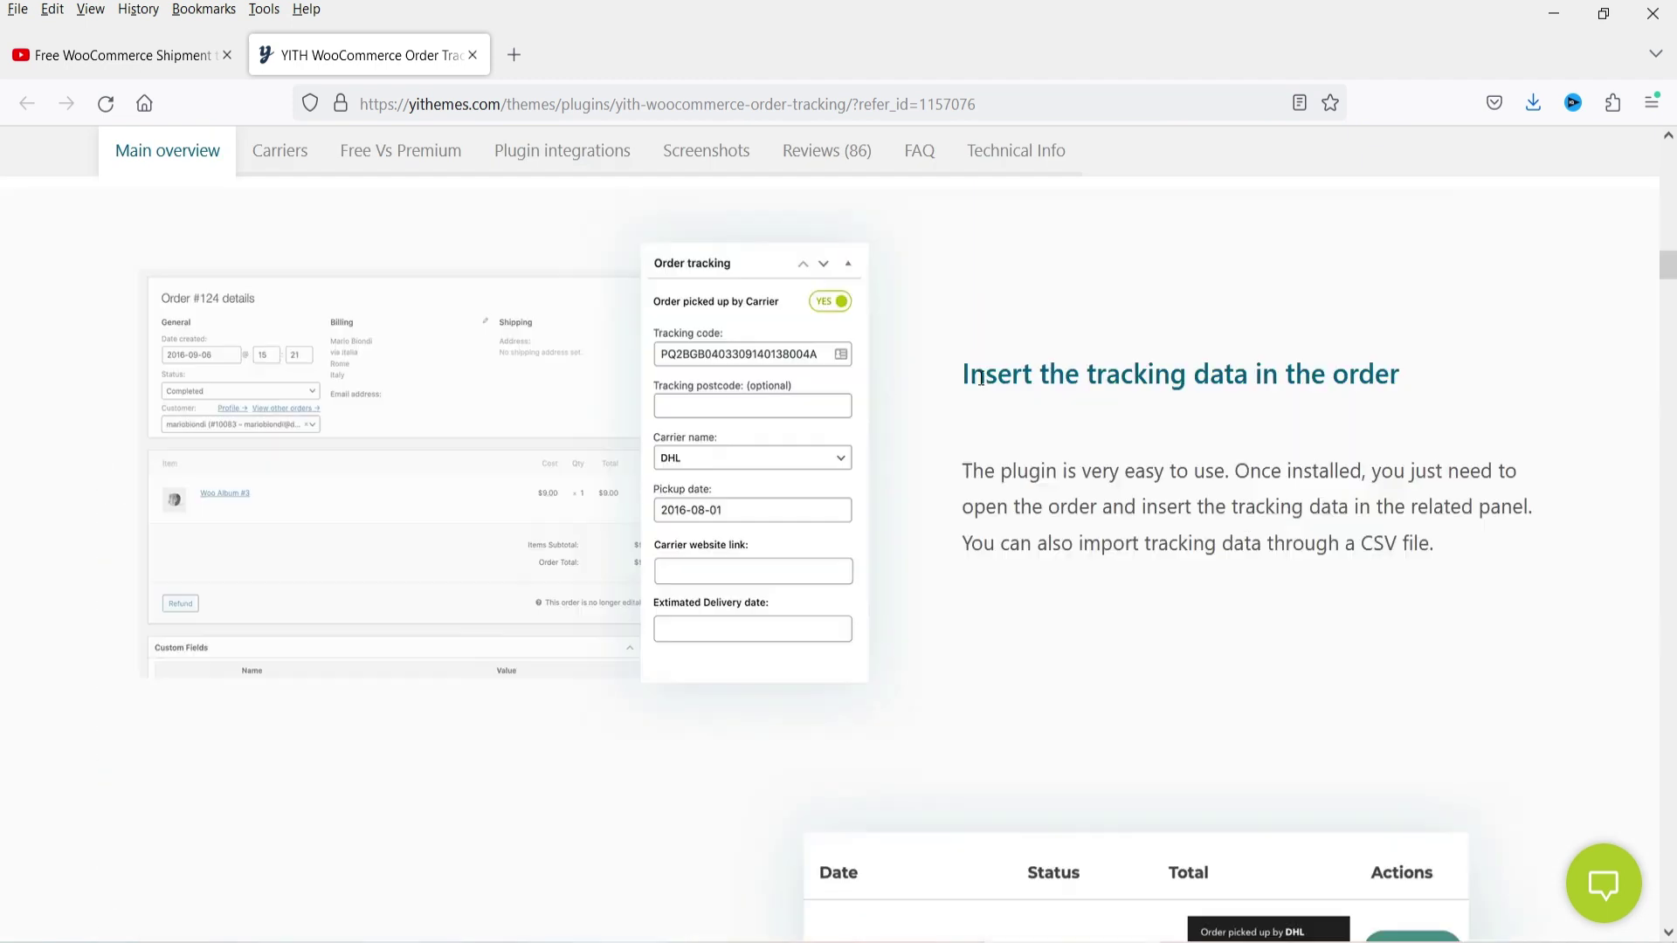
{"action": "left_click_drag", "start_coordinate": [972, 374], "coordinate": [1294, 376]}
{"action": "left_click", "coordinate": [1292, 445]}
Step: Play the shipment tracking tutorial video on YouTube
{"action": "scroll", "coordinate": [1279, 434], "scroll_direction": "down", "scroll_amount": 5}
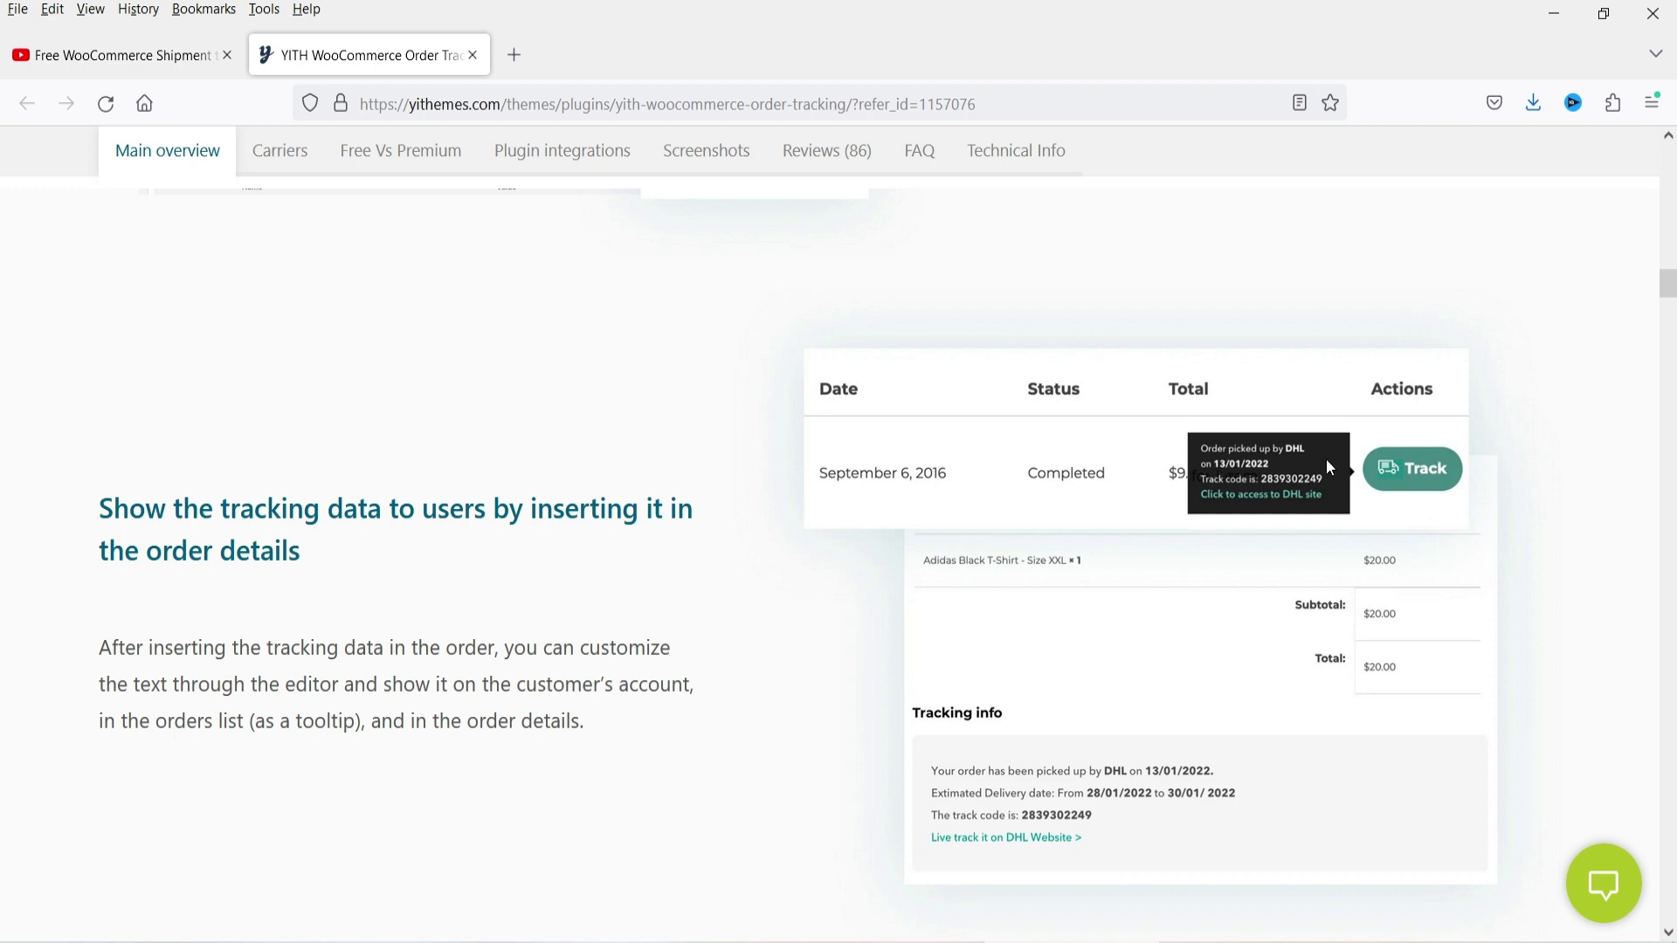
{"action": "left_click", "coordinate": [112, 55]}
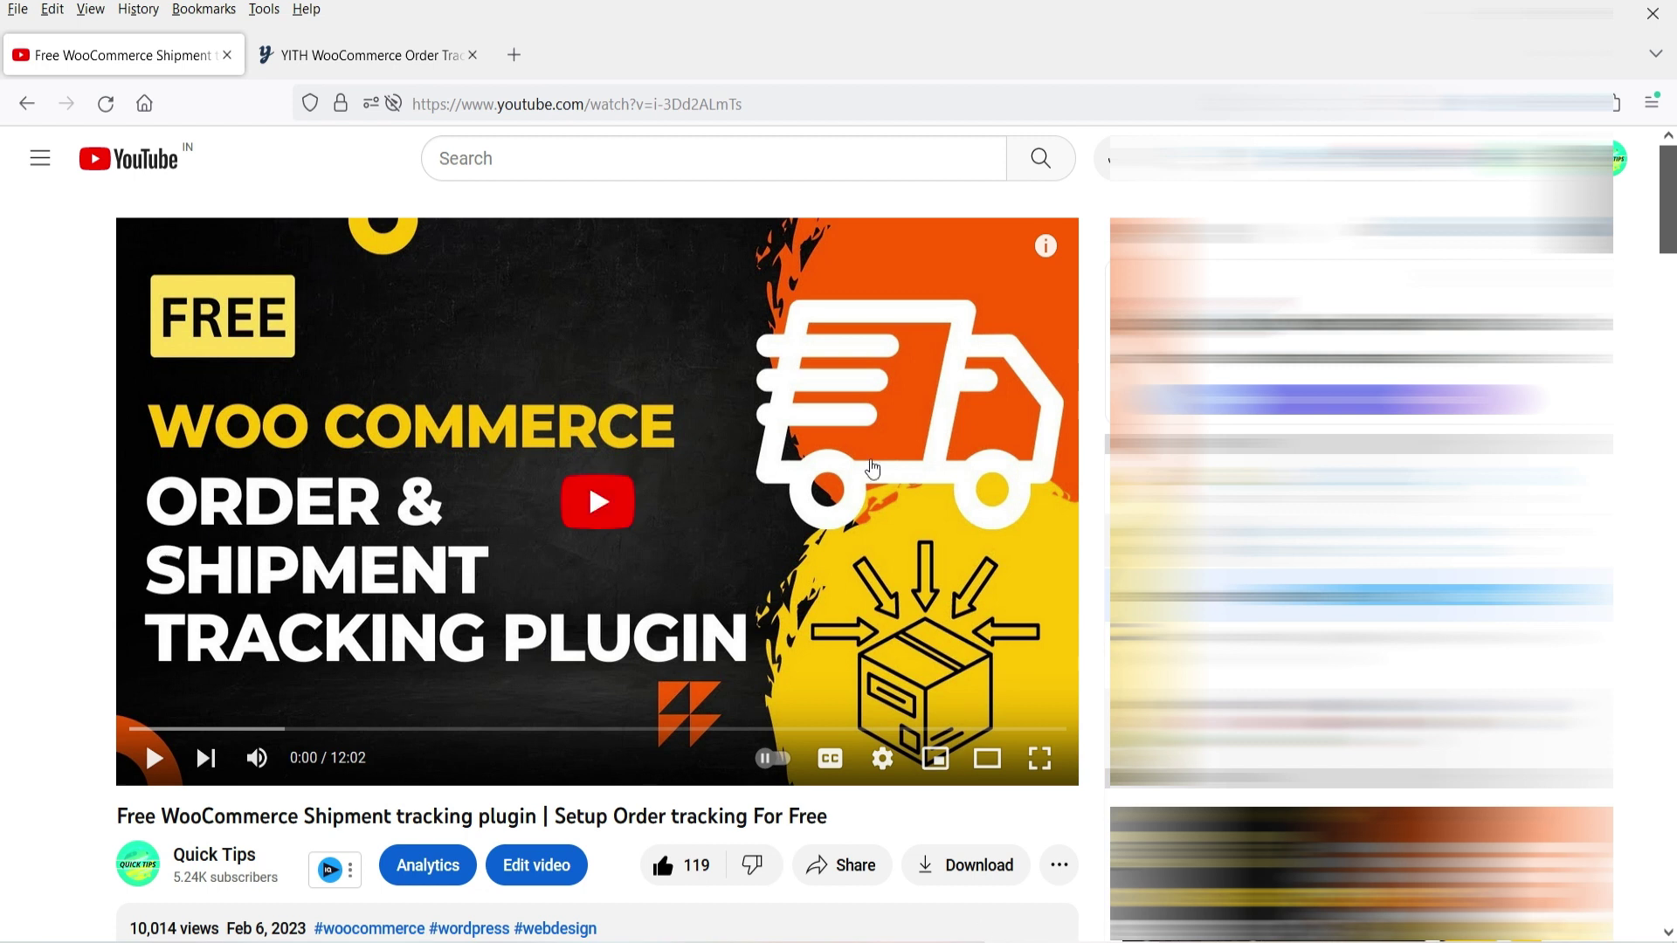
{"action": "left_click", "coordinate": [533, 531]}
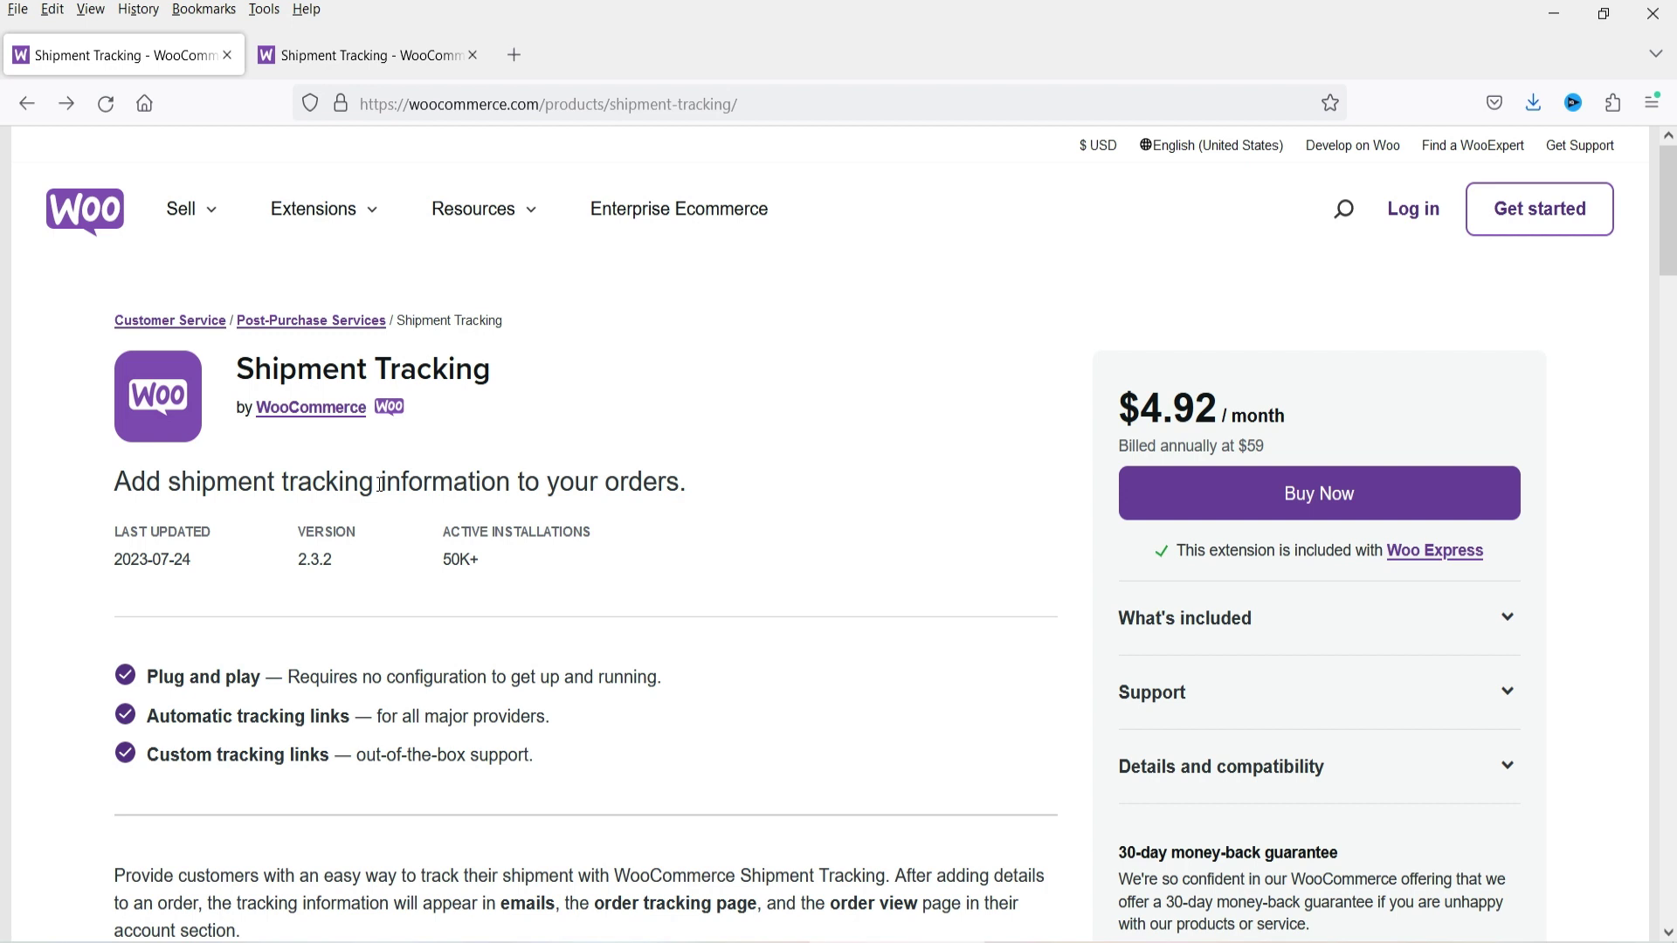